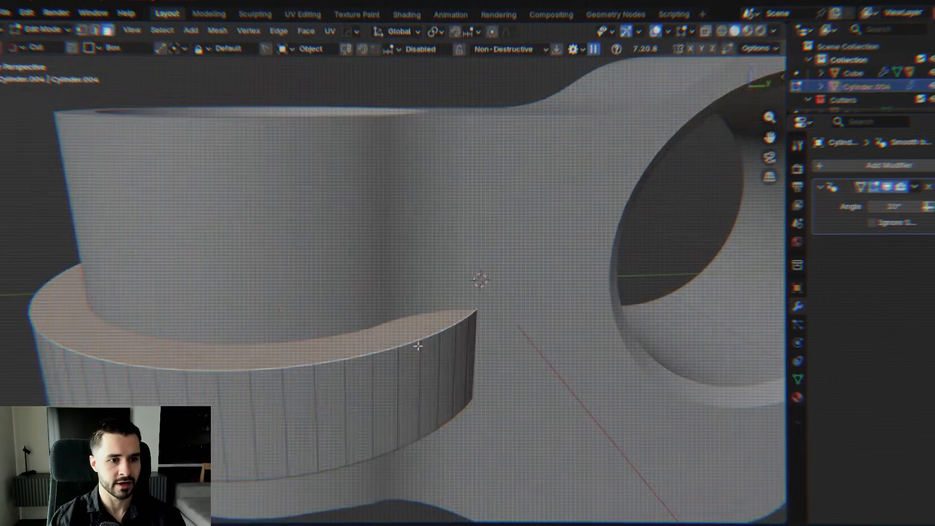
key(ctrl+b)
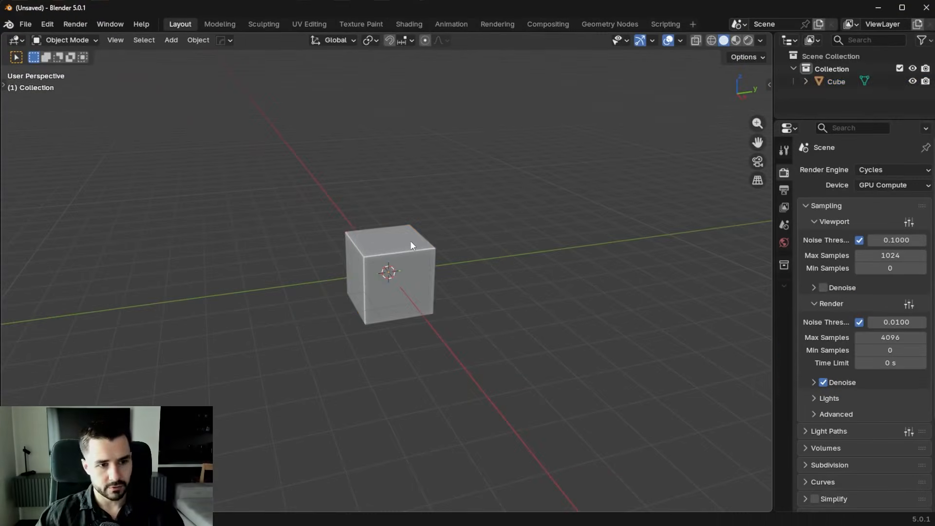
Stretch the cube along the Y axis into a longer rectangular block.
click(410, 245)
key(KP_3)
key(s)
key(y)
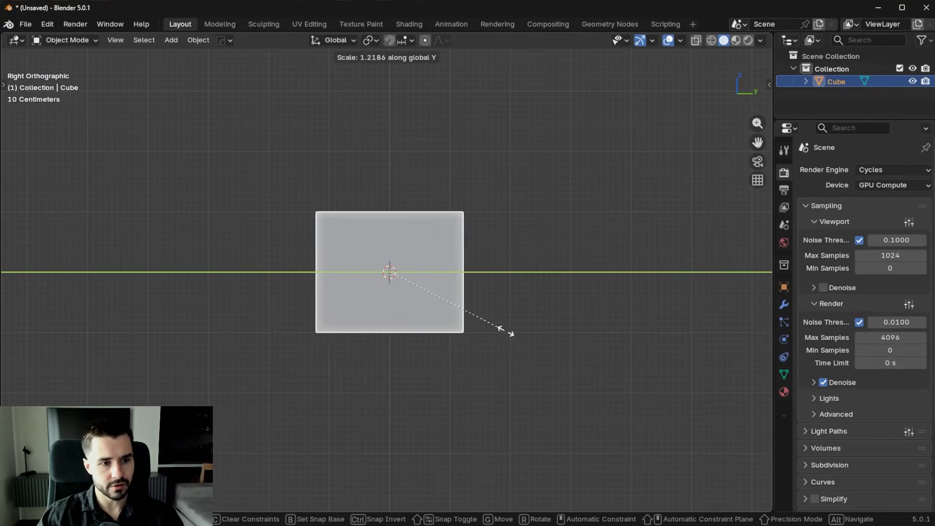
click(569, 325)
Add a 64-vertex cylinder with 1 m radius and 2 m depth, and rotate it 90° about the Y axis.
key(shift+a)
mouse_move(546, 203)
click(603, 280)
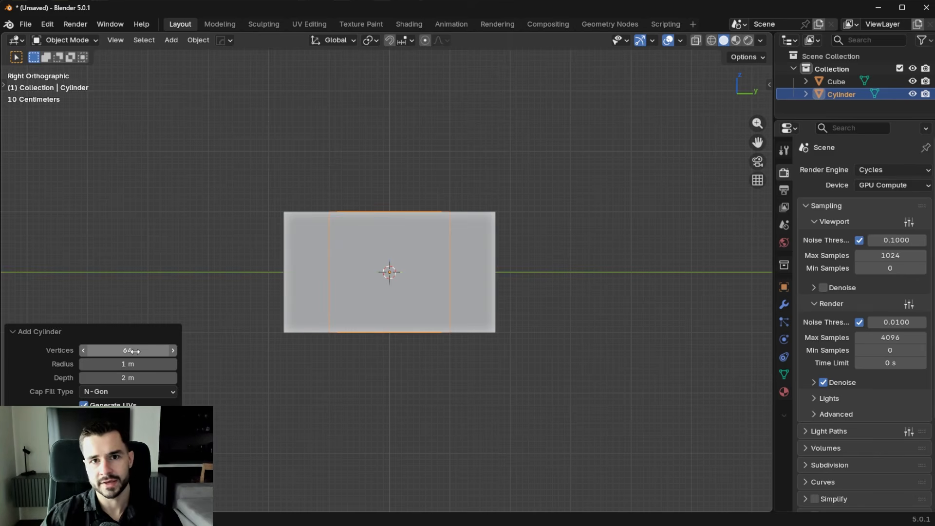
middle_drag(578, 253, 584, 280)
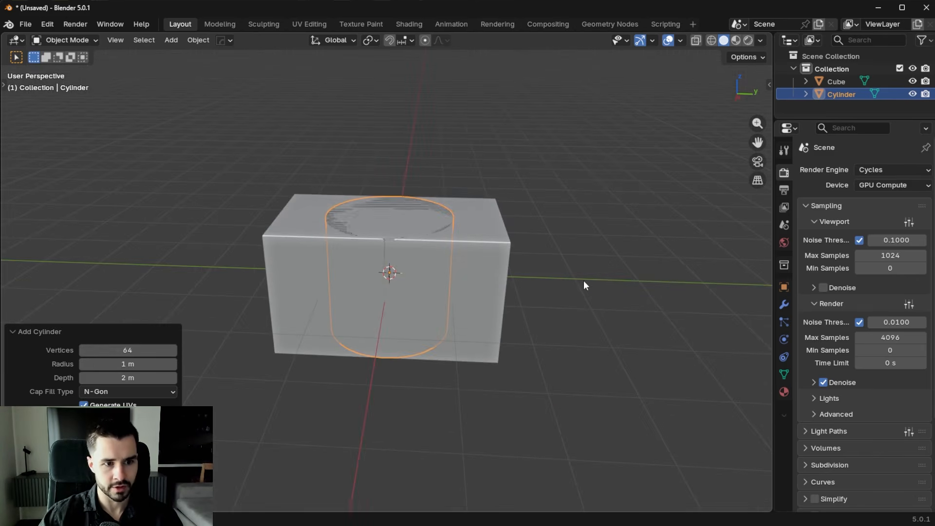
key(KP_3)
text(ry90)
key(Return)
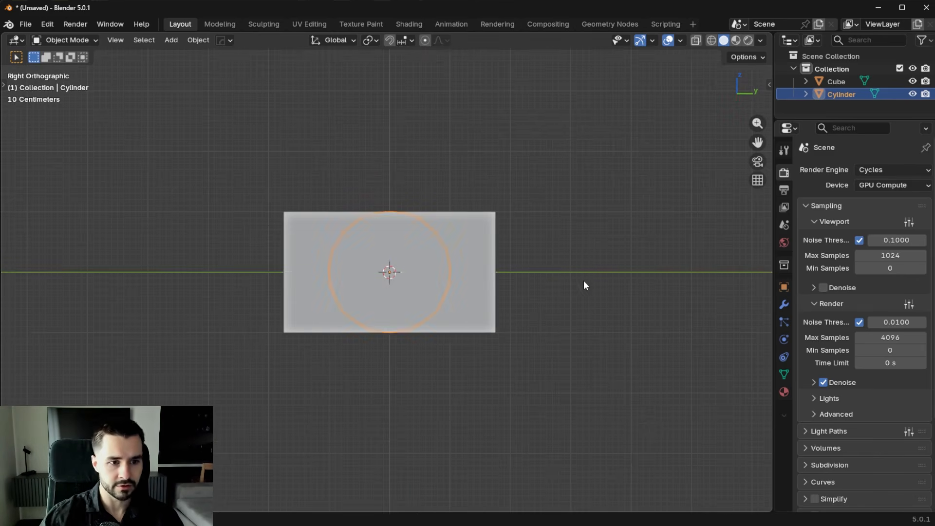
Move the cylinder onto the block's positive-Y end, slightly raised, and shade it auto smooth.
key(g)
click(680, 232)
middle_drag(680, 232, 607, 289)
scroll(607, 289, up, 5)
scroll(607, 289, down, 4)
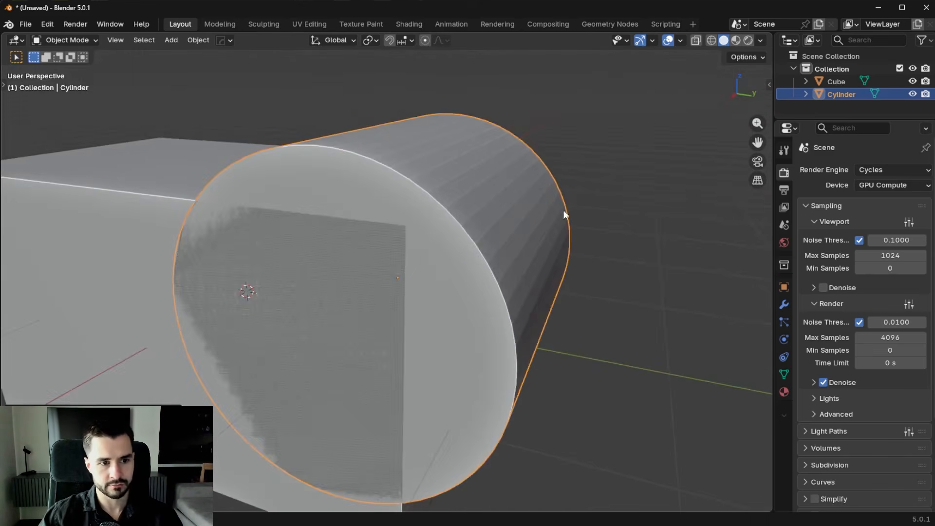
right_click(564, 210)
click(563, 210)
middle_drag(564, 209, 461, 228)
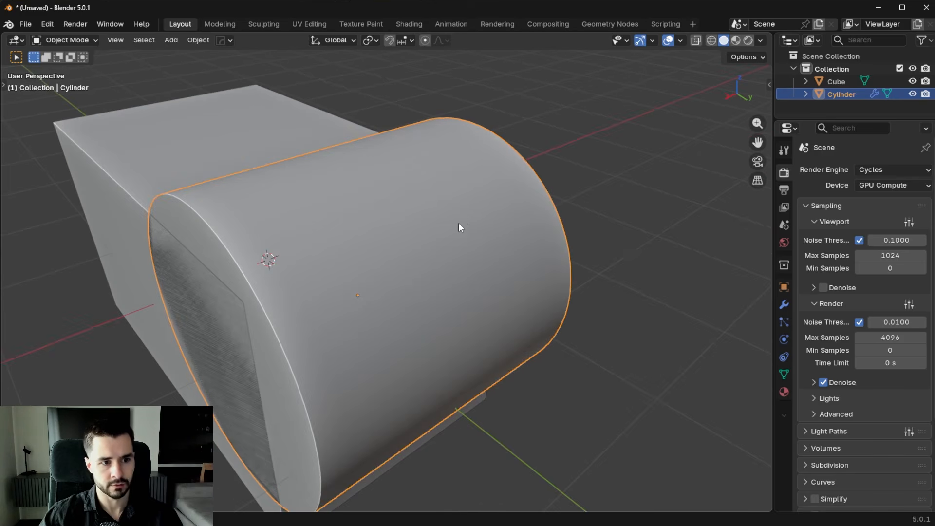
Join the cylinder to the block with a union Boolean.
middle_drag(447, 271, 310, 228)
shift+click(264, 214)
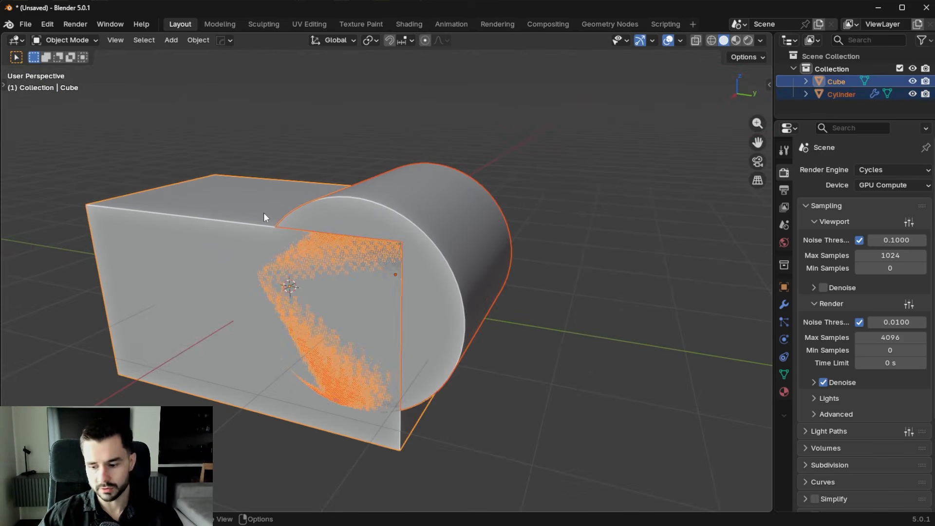
key(ctrl+KP_Add)
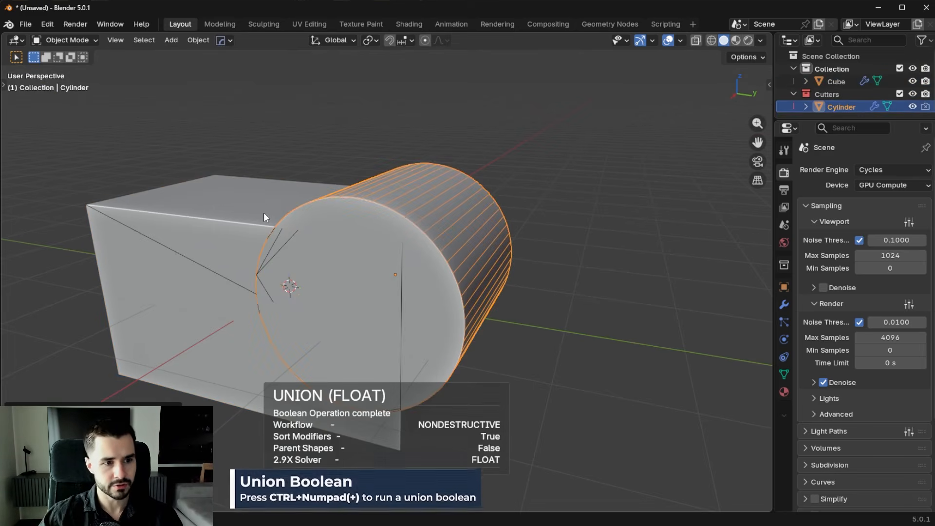
Apply the block's Boolean modifier and hide the Cutters collection.
click(784, 304)
click(473, 233)
click(805, 190)
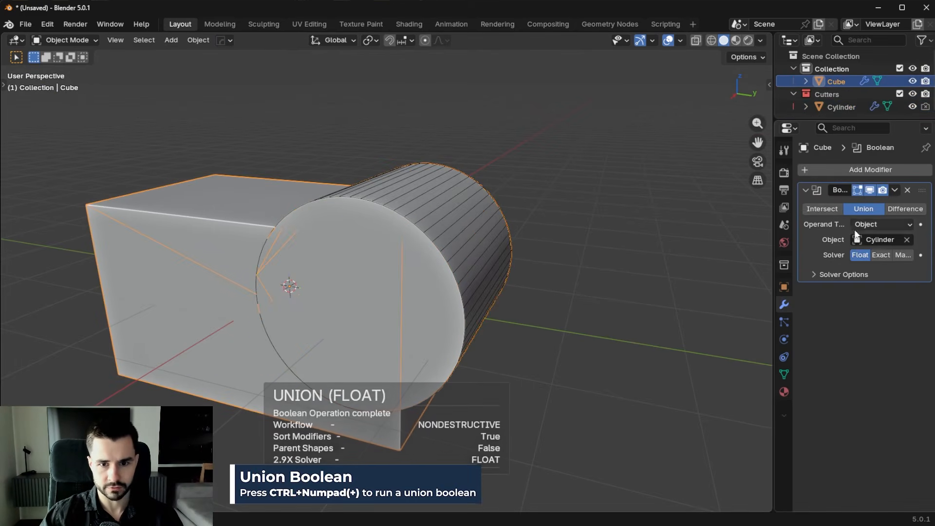
middle_drag(764, 267, 833, 208)
click(895, 190)
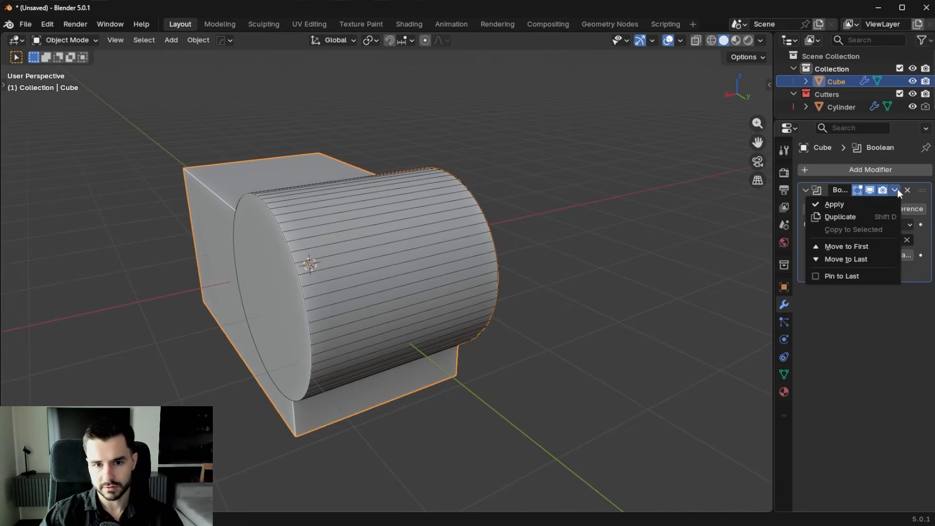
click(859, 204)
middle_drag(453, 233, 394, 246)
click(913, 94)
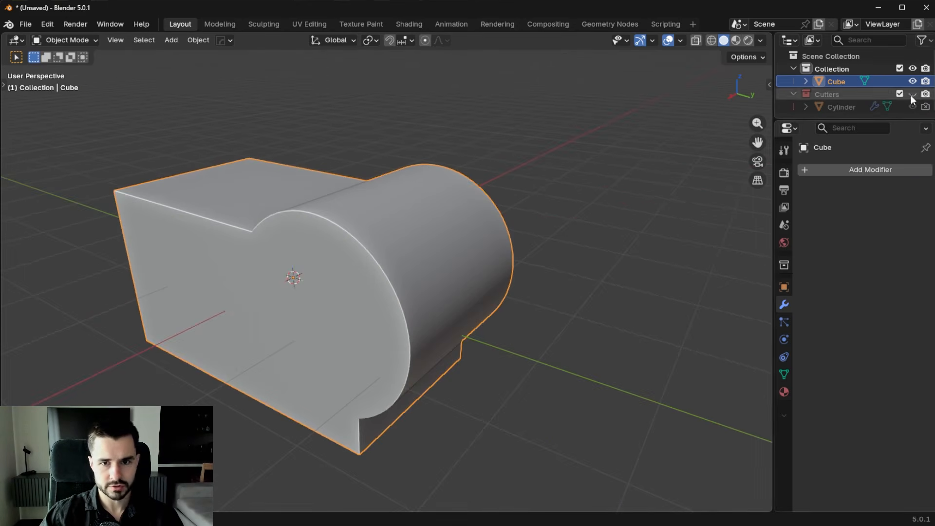
Clean up the merged block mesh with Limited Dissolve.
key(Tab)
click(658, 236)
key(x)
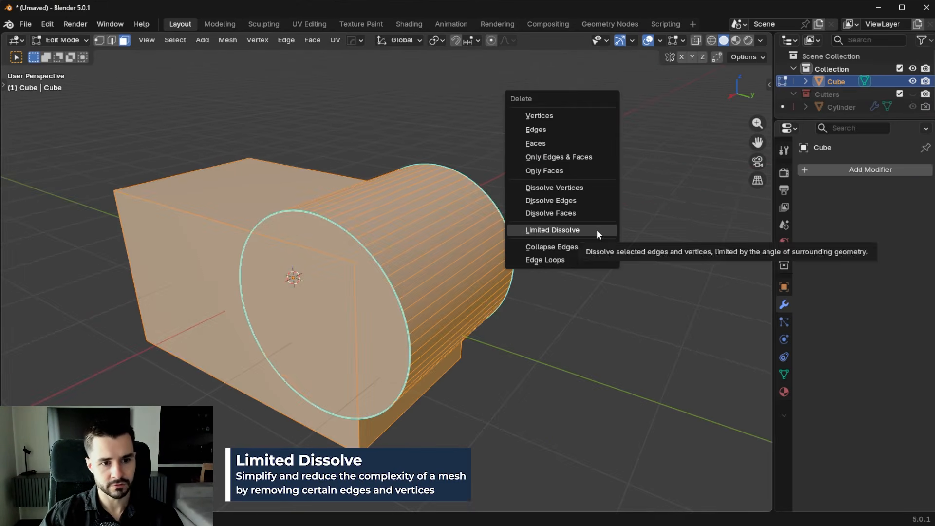
click(597, 229)
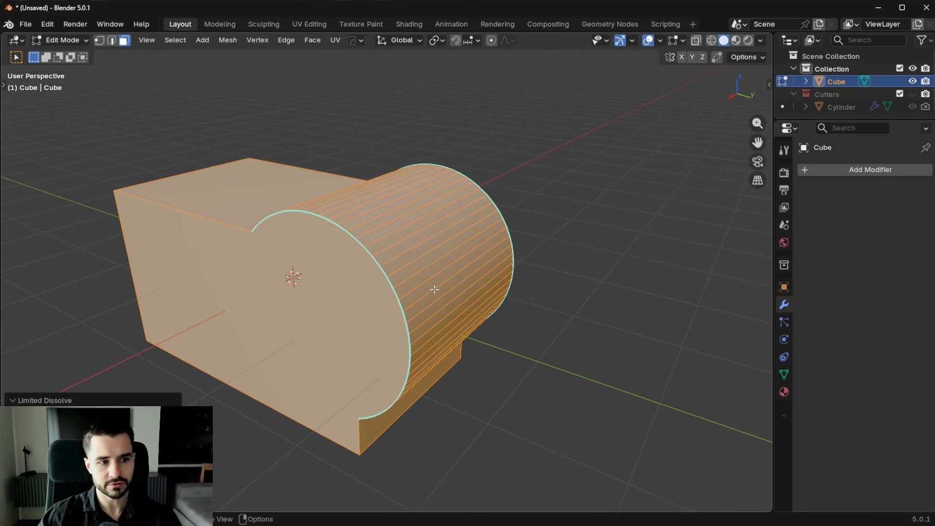
Dissolve the surplus edge near the lower junction of the round end and the block.
middle_drag(434, 290, 475, 317)
scroll(436, 212, up, 3)
key(Tab)
scroll(513, 225, down, 4)
mouse_move(513, 225)
middle_down()
mouse_move(500, 218)
mouse_move(403, 252)
mouse_move(511, 241)
middle_up()
key(KP_3)
scroll(446, 259, up, 5)
middle_drag(464, 323, 419, 261)
key(Tab)
click(419, 345)
key(alt+a)
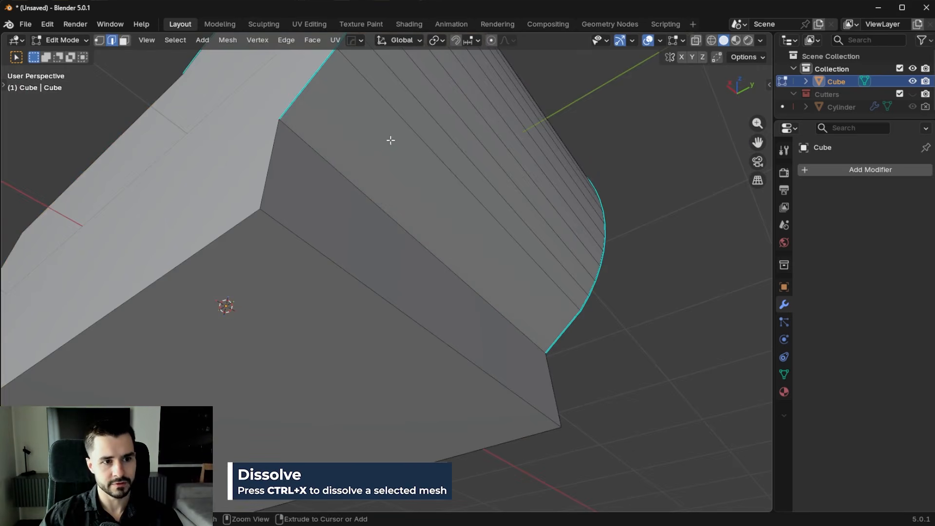
Bevel the lower edge where the round end meets the block by about 0.16 m with 4 segments.
middle_drag(391, 140, 384, 230)
click(384, 229)
key(ctrl+b)
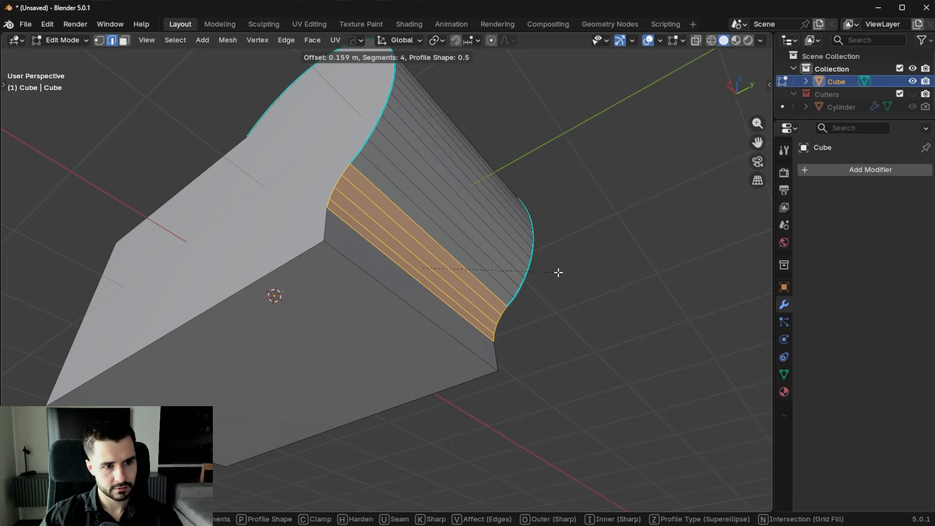
click(565, 274)
Bevel the upper edge where the round end meets the block by about 0.15 m with 4 segments.
middle_drag(456, 168, 432, 247)
click(415, 235)
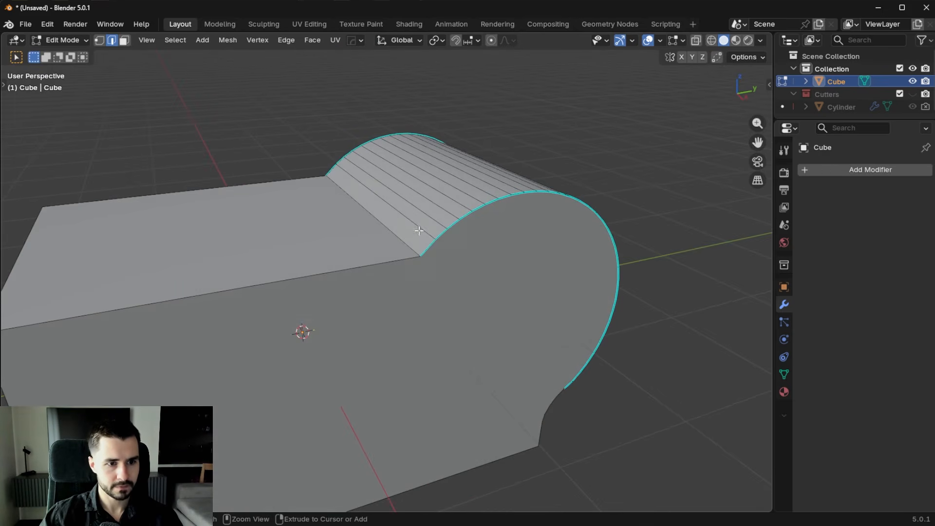
key(ctrl+b)
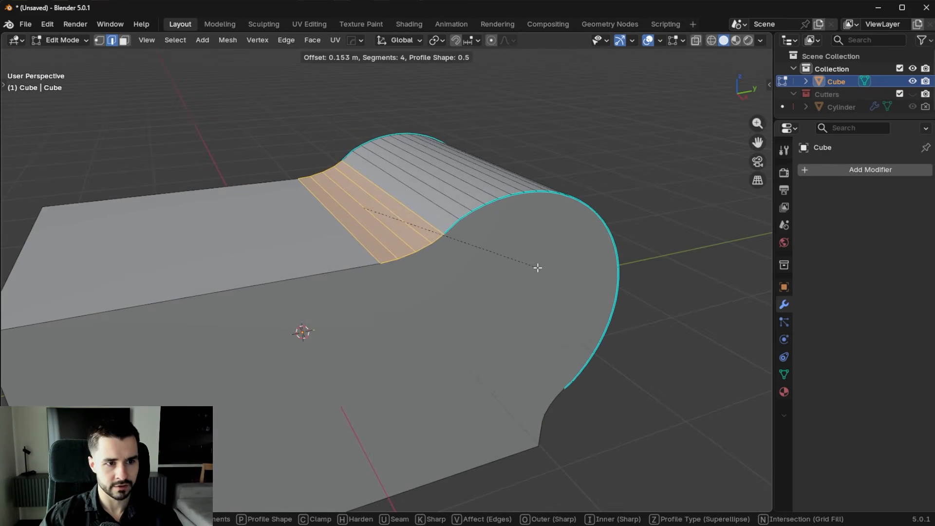
click(543, 268)
Return to Object Mode and shade the body auto smooth.
key(Tab)
scroll(552, 219, down, 3)
right_click(528, 265)
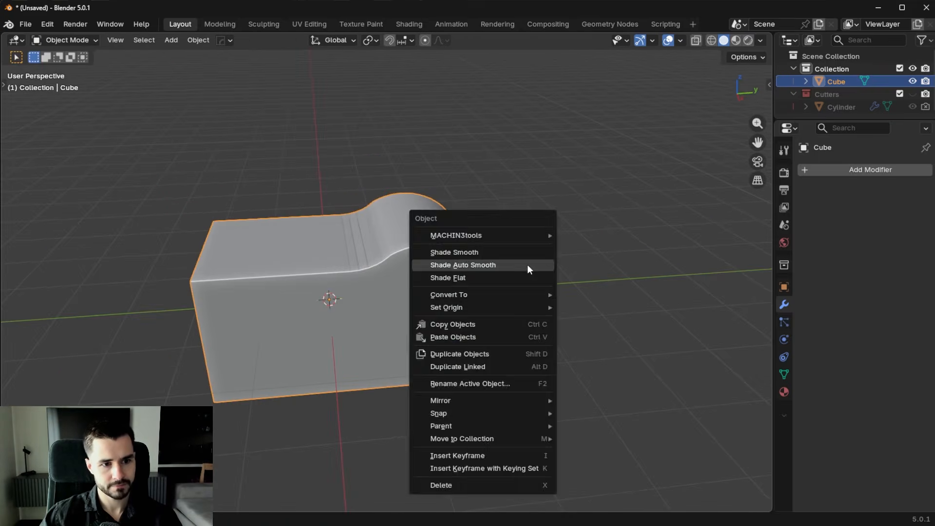
click(528, 264)
Narrow the body along the X axis and apply its scale.
middle_drag(528, 264, 487, 262)
key(s)
key(x)
click(558, 320)
key(ctrl+a)
click(487, 263)
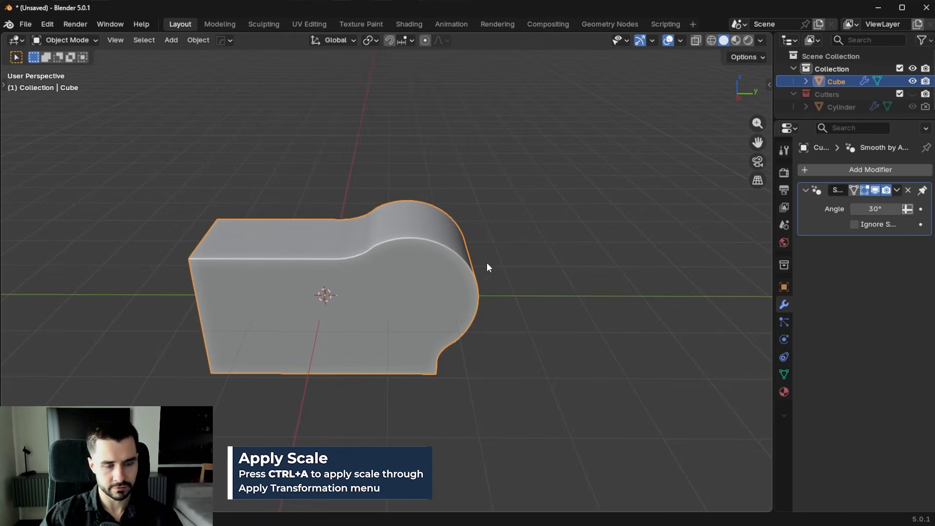
Add an upright 64-vertex cylinder and move it along Y to the body's square end.
key(shift+a)
click(560, 336)
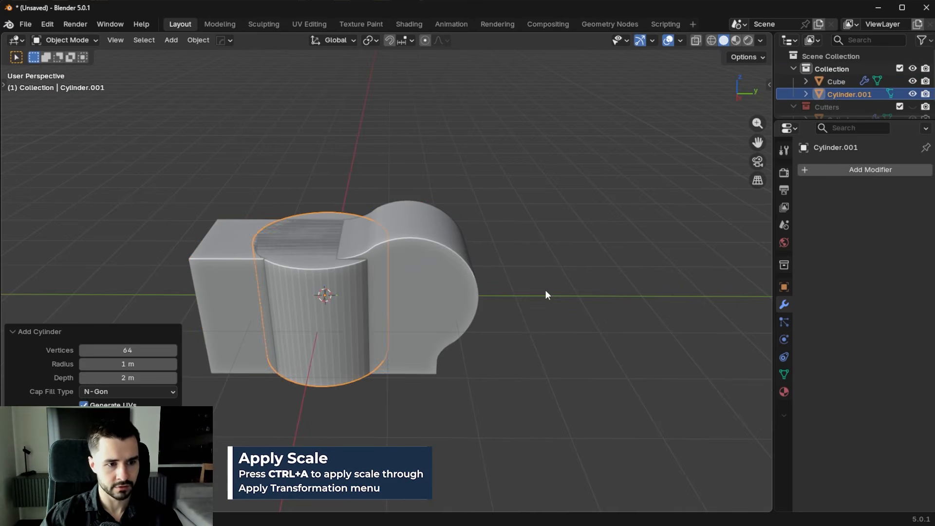
middle_drag(546, 290, 449, 234)
key(g)
key(y)
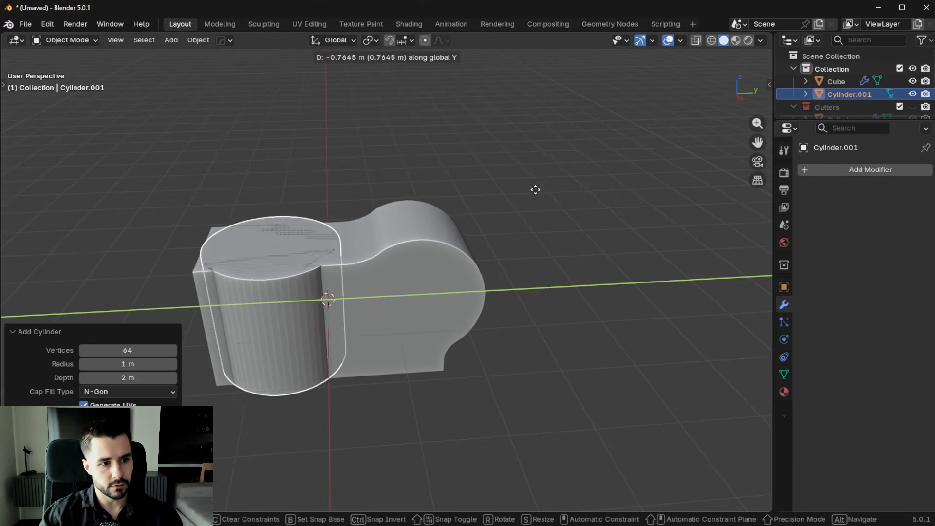
click(506, 191)
Select the body together with the upright cylinder, keeping the body active.
shift+middle_drag(445, 227, 548, 240)
scroll(487, 229, up, 4)
shift+click(545, 202)
key(ctrl+KP_Add)
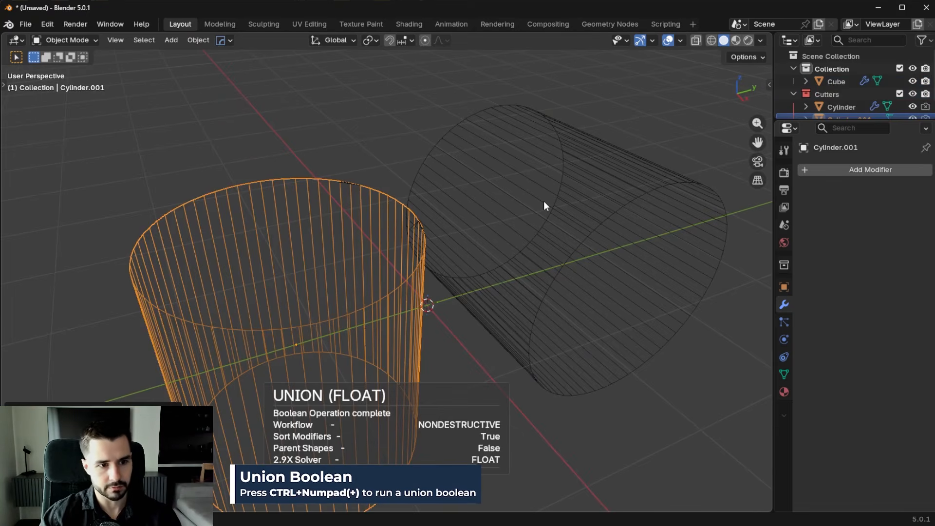
click(695, 207)
key(ctrl+z)
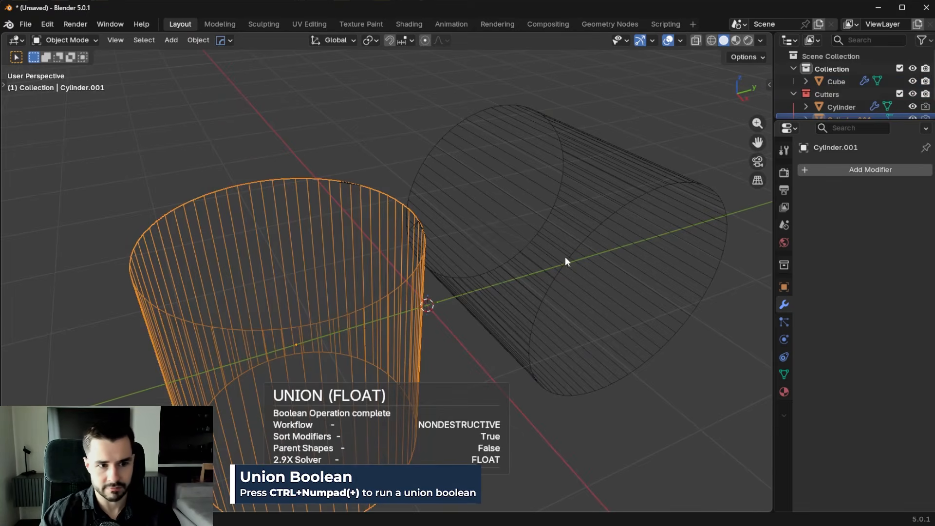
key(ctrl+z)
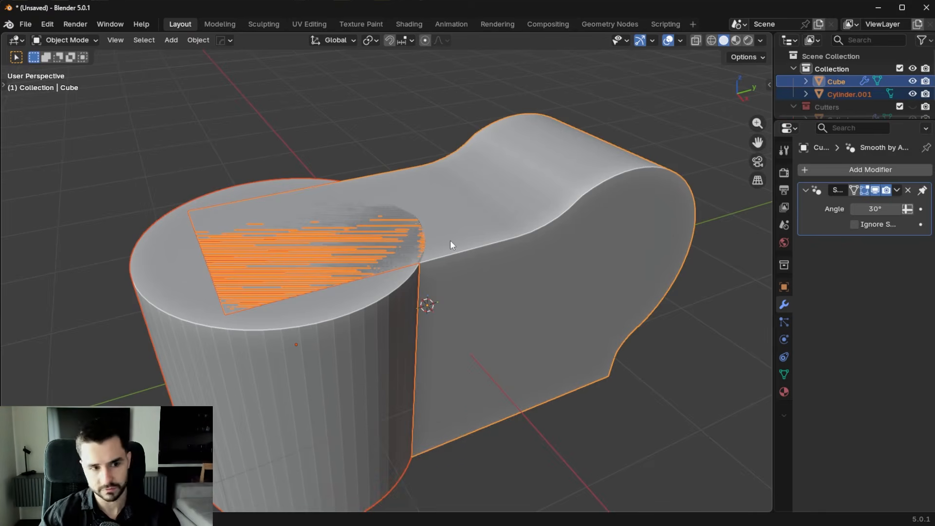
Join the upright cylinder to the body with a union Boolean and set its solver to Exact.
key(ctrl+KP_Add)
click(830, 81)
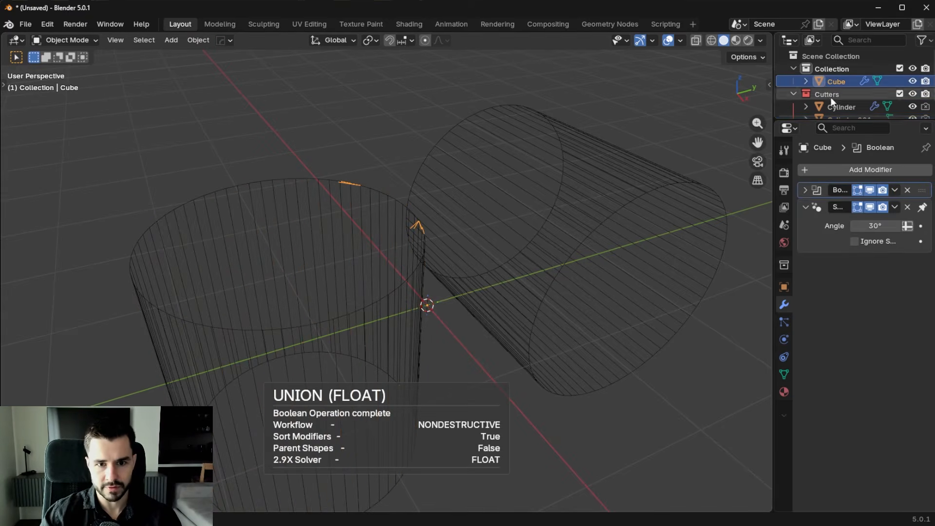
click(805, 190)
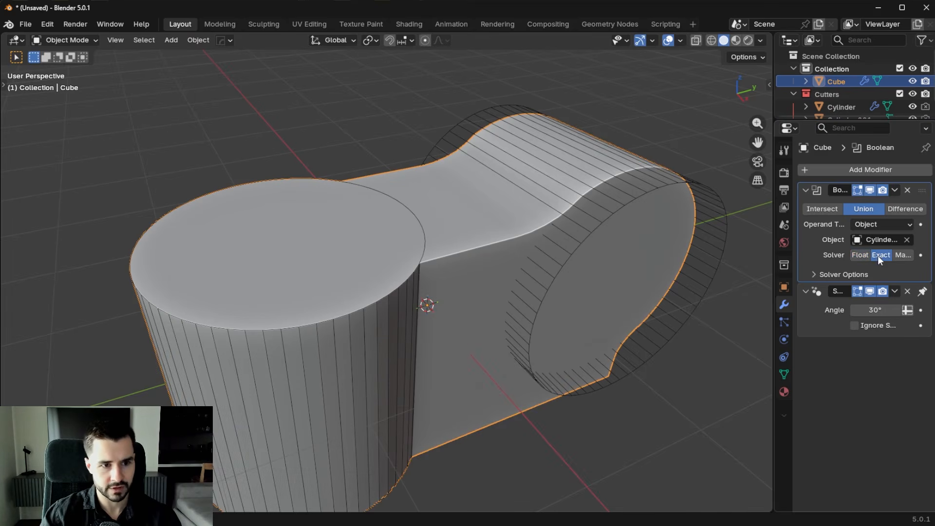
Apply the Boolean for the upright cylinder and hide the Cutters collection again.
click(894, 191)
click(835, 204)
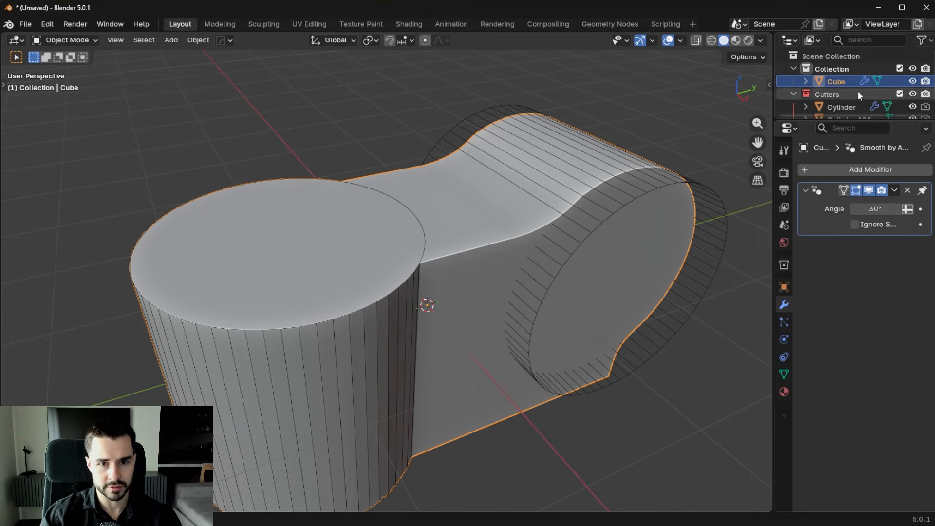
click(913, 94)
Run Limited Dissolve on the body's whole mesh and return to Object Mode.
key(Tab)
key(x)
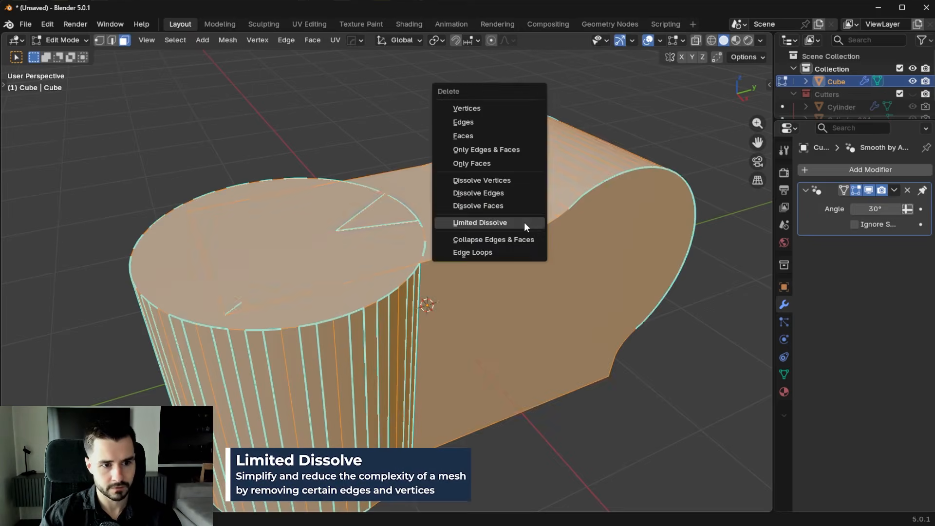
click(524, 222)
middle_drag(490, 312, 473, 309)
key(Tab)
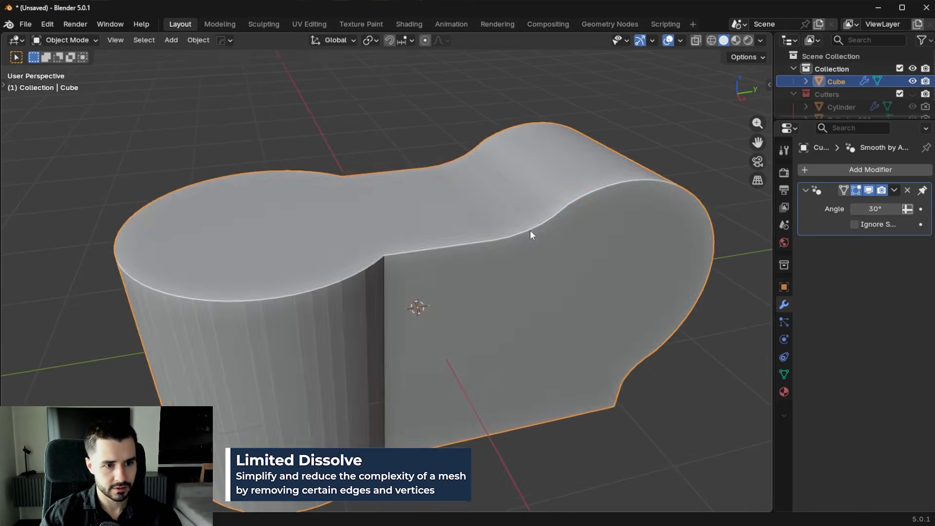
Recalculate the body's sharp edges with the HardOps Sharpen tool and inspect the marked edges.
middle_drag(530, 230, 504, 192)
key(q)
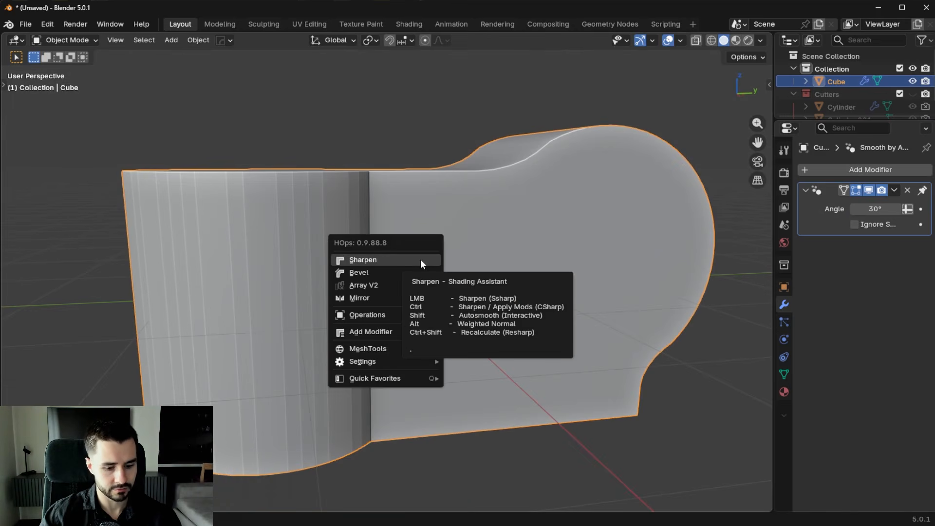
ctrl+shift+click(421, 263)
key(Tab)
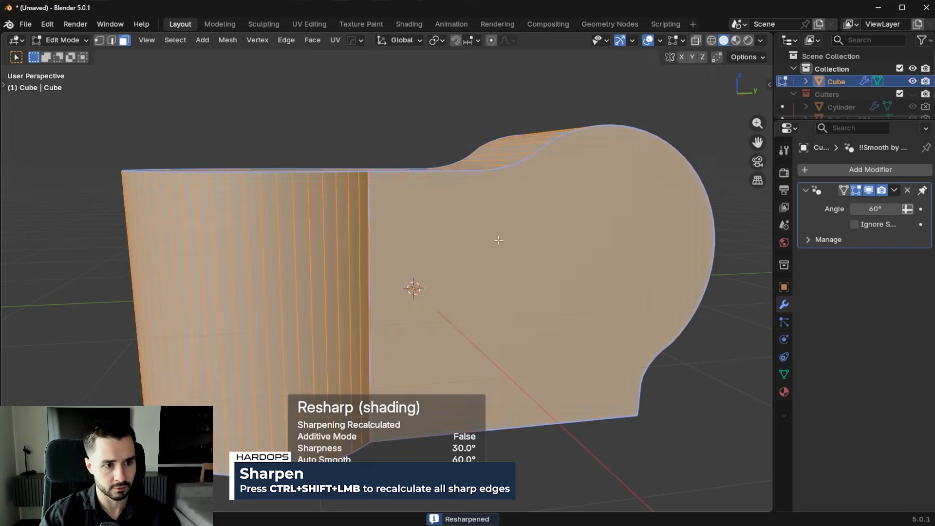
middle_drag(426, 231, 409, 250)
key(Tab)
Bevel the vertical edge where the upright cylinder meets the body's side by about 0.207 m with 4 segments.
key(Tab)
scroll(312, 263, up, 4)
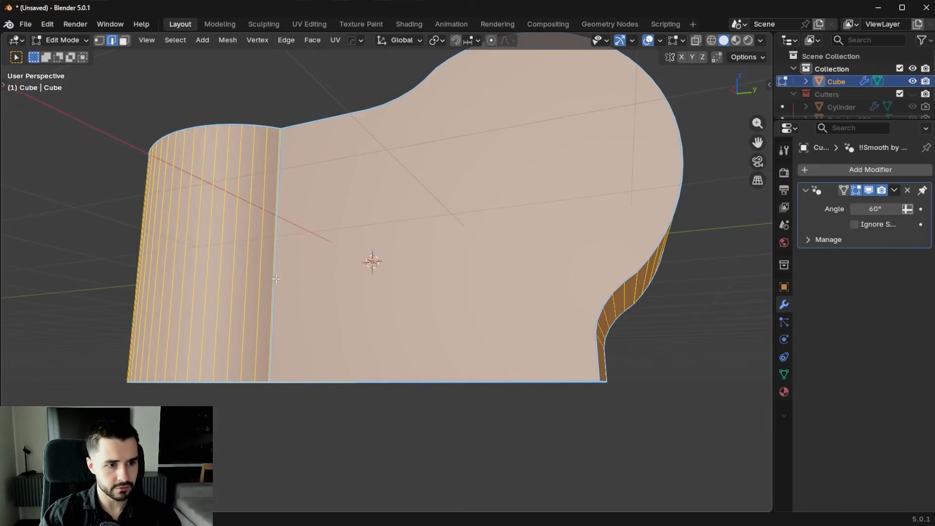
key(alt+a)
middle_drag(295, 249, 293, 272)
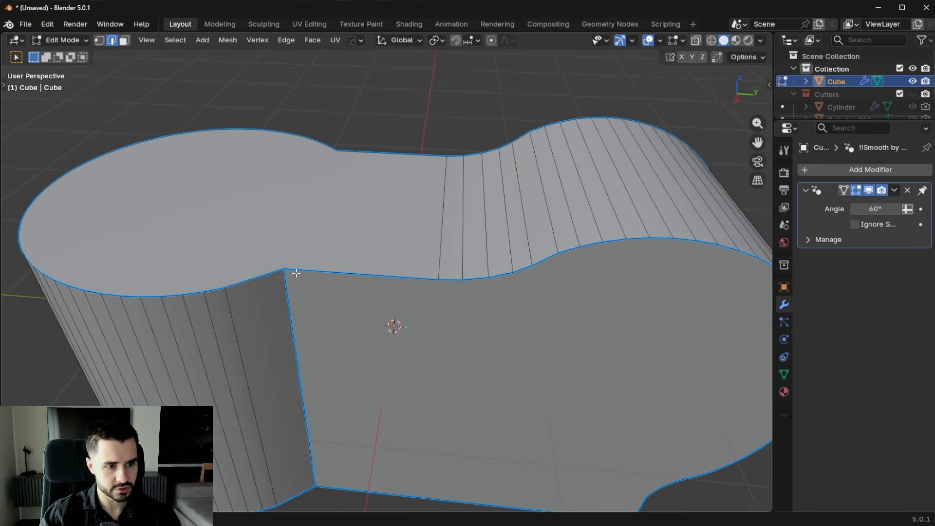
click(292, 272)
key(ctrl+b)
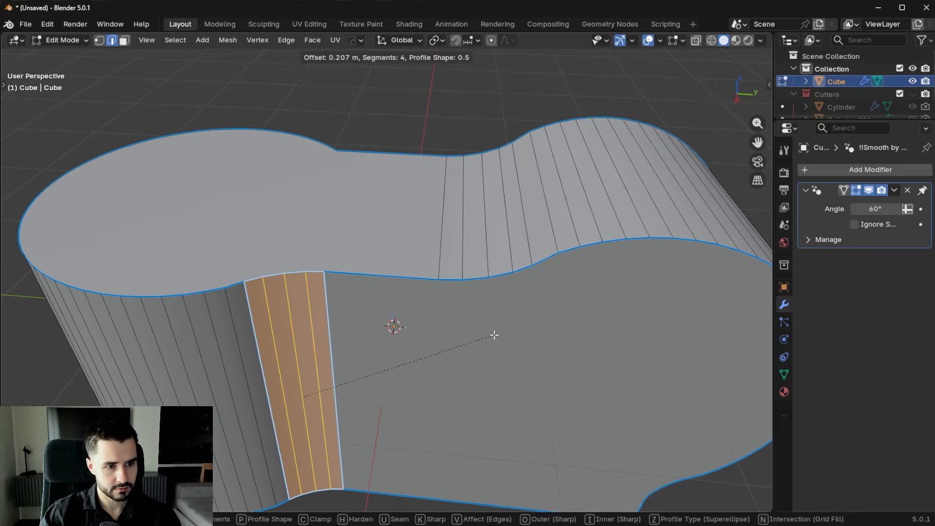
click(494, 335)
Symmetrize the body so the opposite junction is beveled too, and recalculate its sharp edges with HardOps Sharpen.
key(Tab)
scroll(551, 319, down, 4)
middle_drag(551, 320, 623, 334)
key(Tab)
key(Tab)
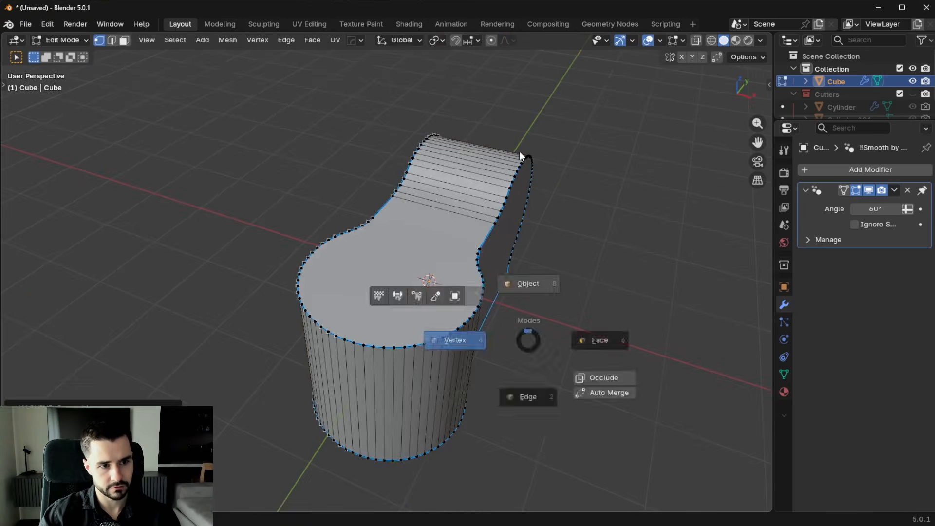
click(520, 156)
key(q)
ctrl+shift+click(587, 279)
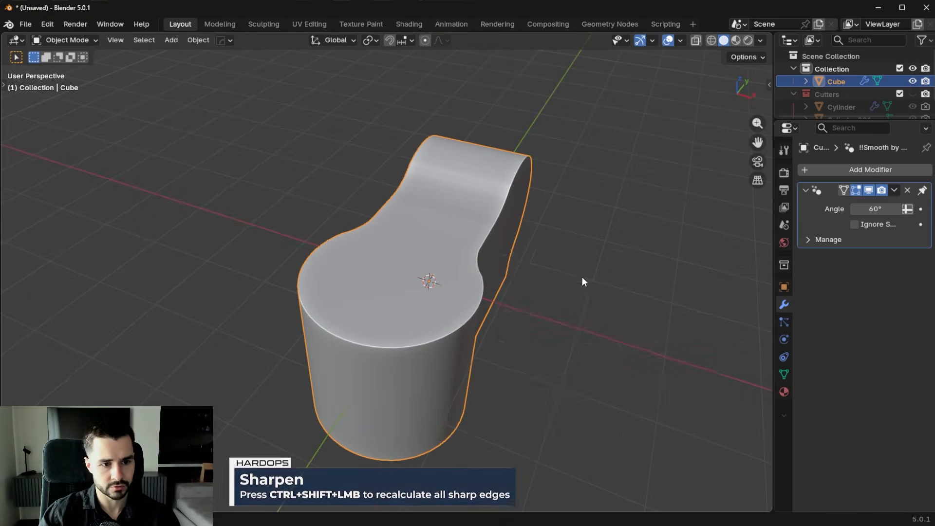
Rerun HardOps Sharpen on the body and check the marked edges around the beveled cylinder junction.
middle_drag(583, 277, 355, 236)
scroll(355, 236, up, 5)
key(Tab)
key(Tab)
key(q)
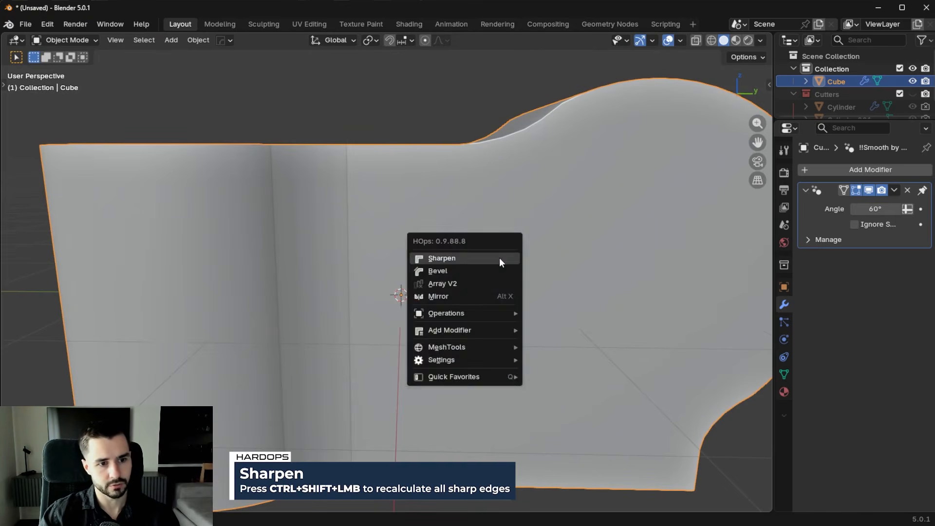
ctrl+shift+click(499, 258)
key(Tab)
middle_drag(453, 263, 499, 294)
key(Tab)
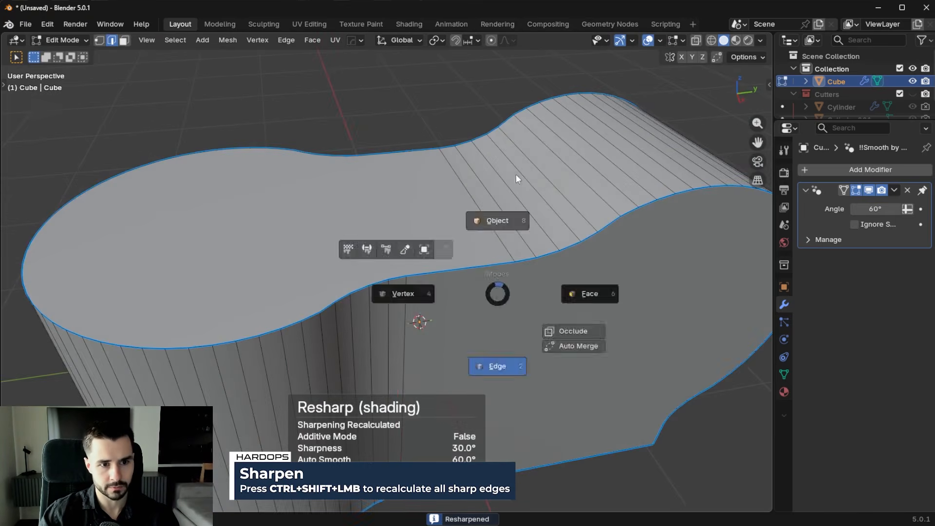
click(516, 174)
Try a bevel of about 0.172 m with 4 segments on the bottom edge beneath the horizontal cylinder's end.
scroll(546, 229, down, 2)
key(alt+a)
middle_drag(573, 366, 543, 318)
click(544, 320)
key(Tab)
click(546, 398)
click(558, 335)
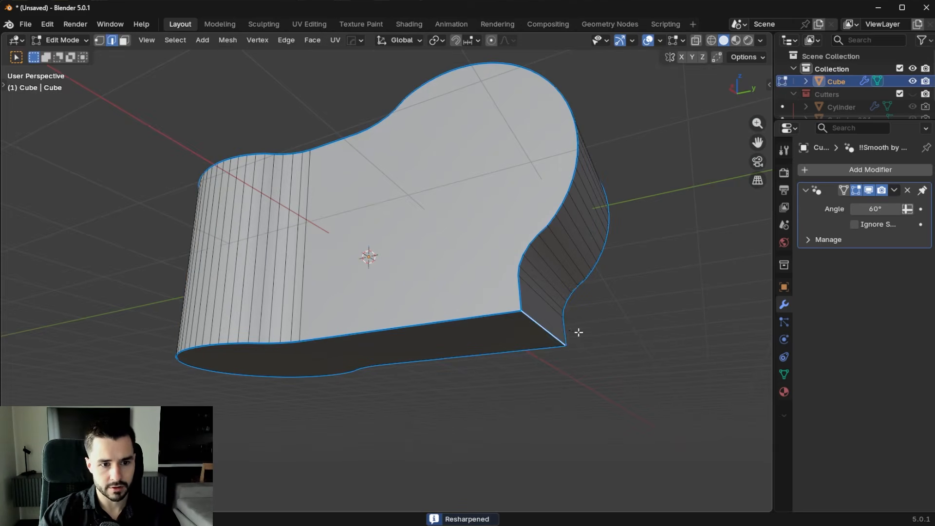
key(ctrl+b)
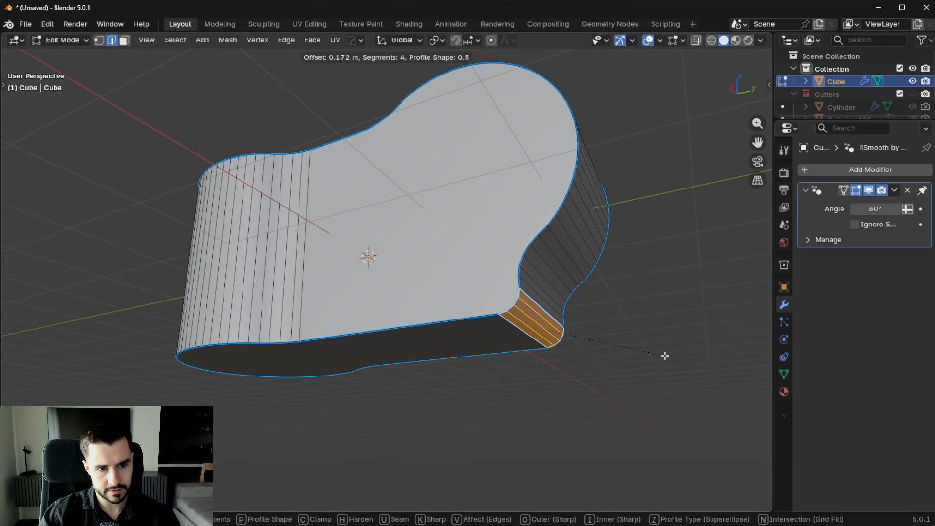
click(665, 356)
middle_drag(467, 190, 544, 249)
key(Tab)
scroll(563, 257, down, 5)
key(Tab)
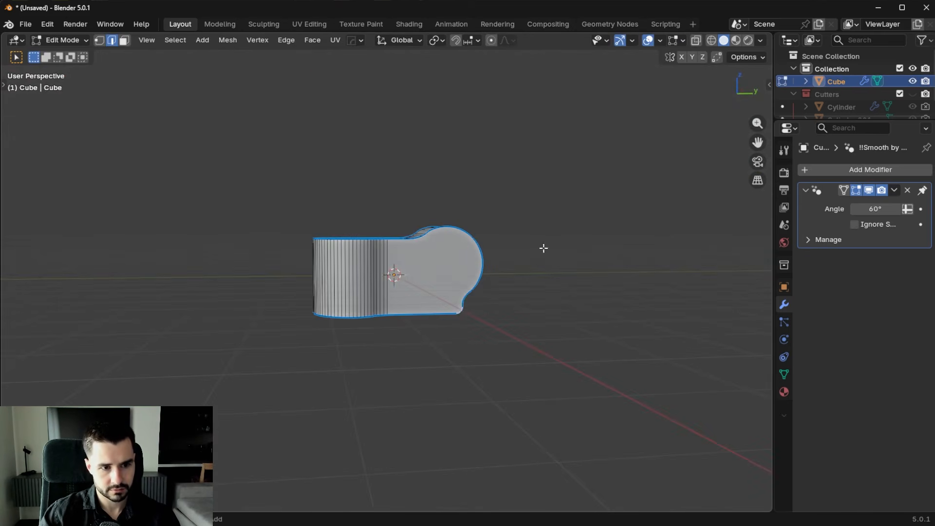
Move the body's bottom face down along the global Z axis by about 0.3 m.
middle_drag(528, 302, 495, 312)
scroll(495, 311, up, 3)
key(3)
click(495, 312)
key(g)
key(z)
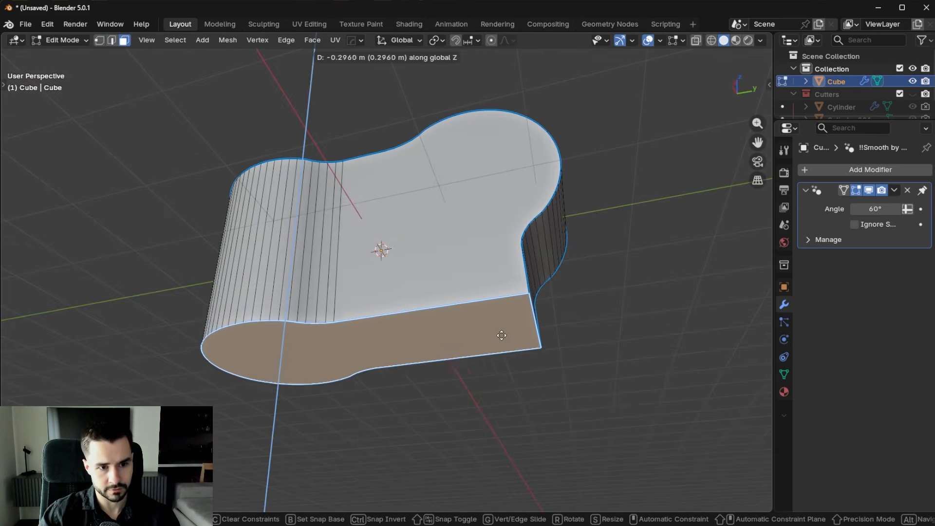
click(503, 322)
Bevel the lowered bottom edge beneath the horizontal cylinder's end into a broad rounded corner.
key(Tab)
middle_drag(541, 220, 539, 323)
key(Tab)
click(465, 422)
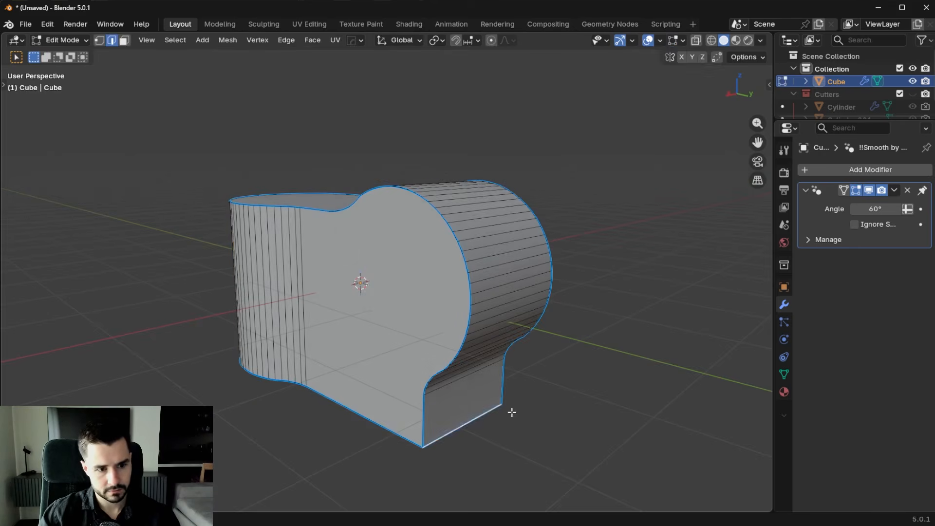
key(ctrl+b)
click(555, 420)
middle_drag(555, 417, 576, 326)
key(ctrl+b)
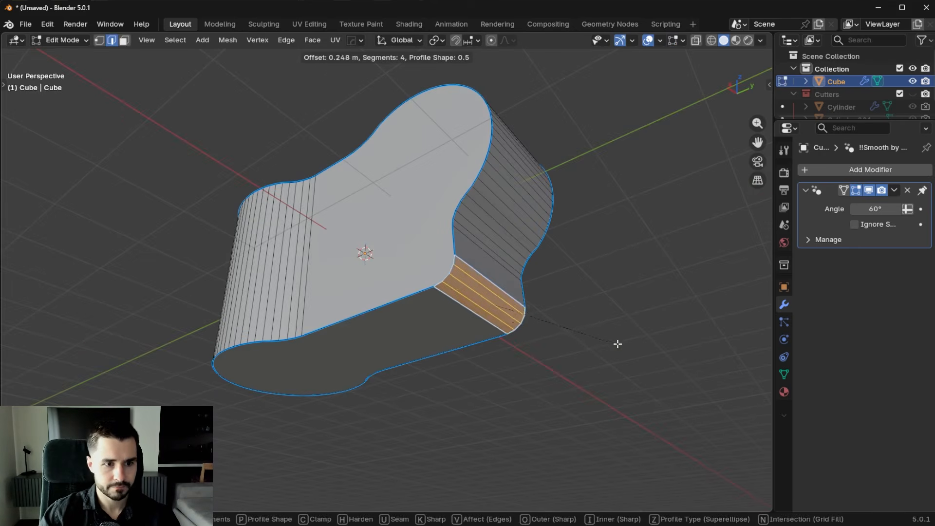
click(625, 349)
Examine the body's shading and the vertex spacing along the upper blend curve in the right orthographic view.
key(Tab)
key(3)
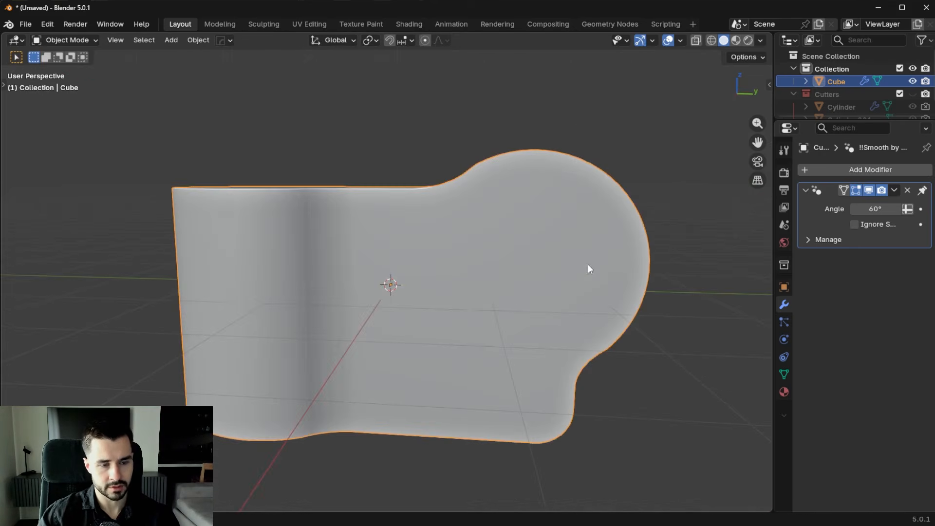
scroll(588, 264, down, 5)
middle_drag(558, 263, 497, 263)
scroll(497, 261, up, 4)
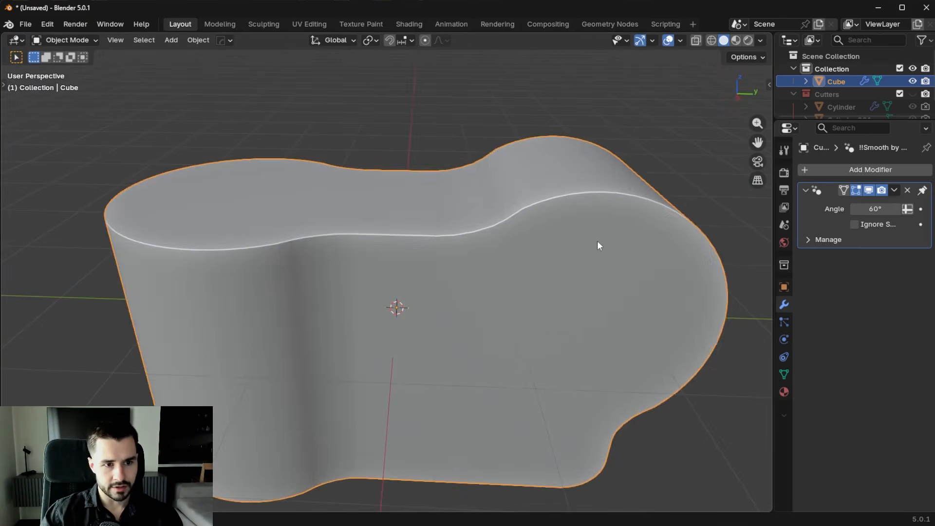
key(Tab)
middle_drag(542, 238, 564, 215)
key(3)
scroll(468, 305, up, 6)
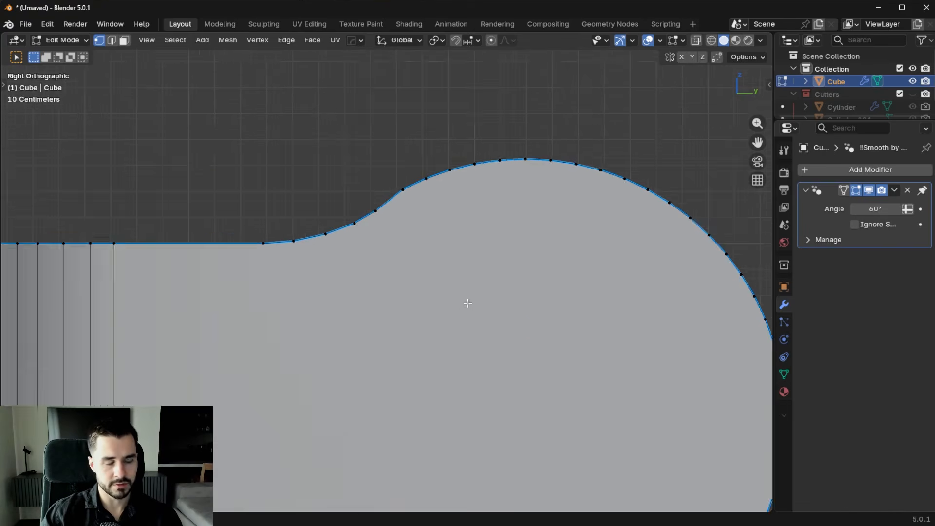
scroll(441, 226, up, 3)
shift+middle_drag(416, 172, 371, 178)
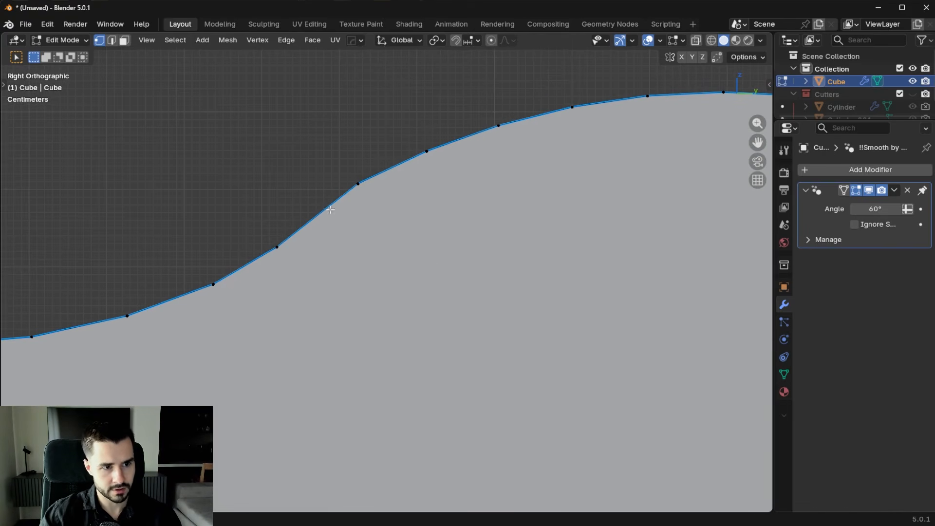
key(Tab)
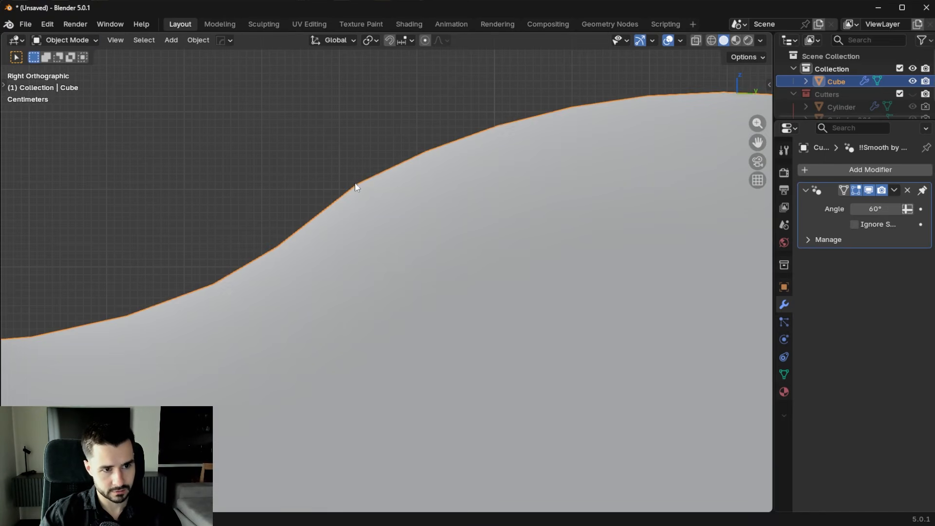
scroll(418, 223, down, 3)
Select the run of profile vertices from the upper blend around the rounded end to the lower blend.
key(Tab)
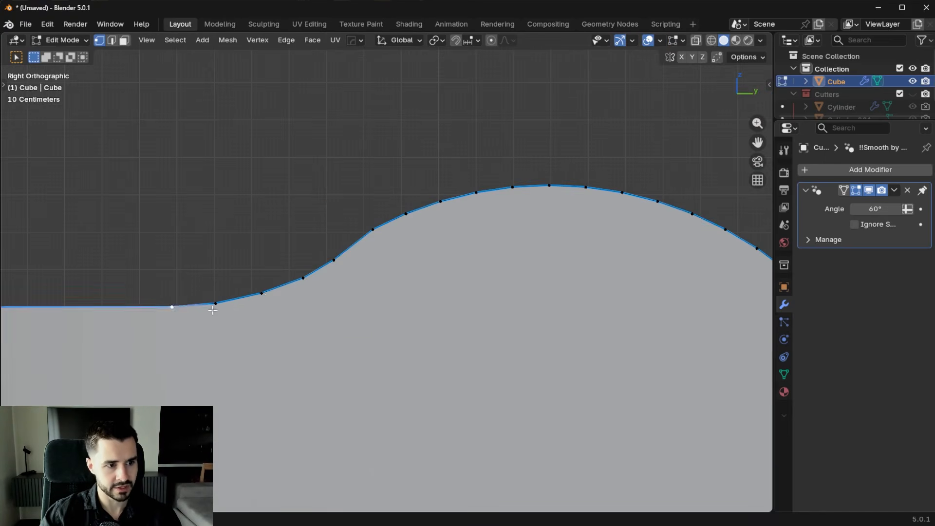
scroll(213, 310, down, 4)
shift+middle_drag(624, 382, 586, 197)
scroll(514, 379, down, 3)
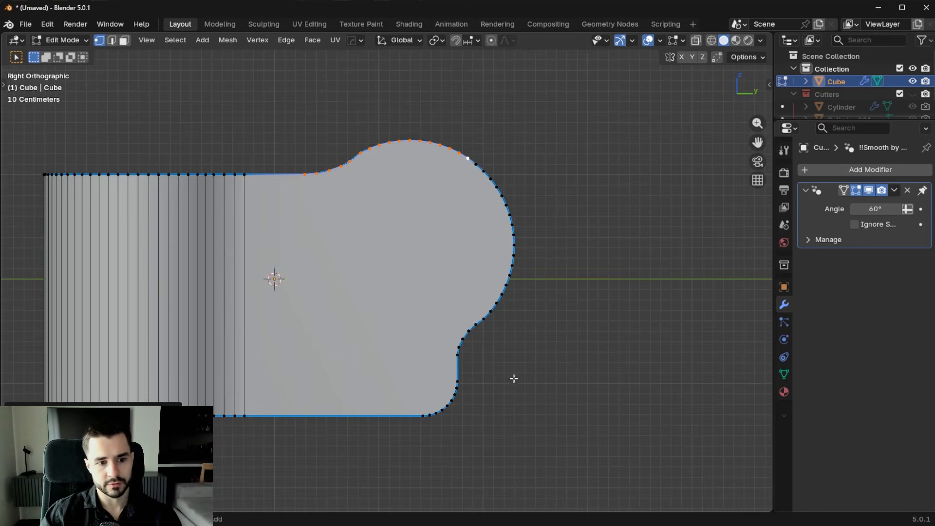
Open the program's Preferences window.
click(47, 24)
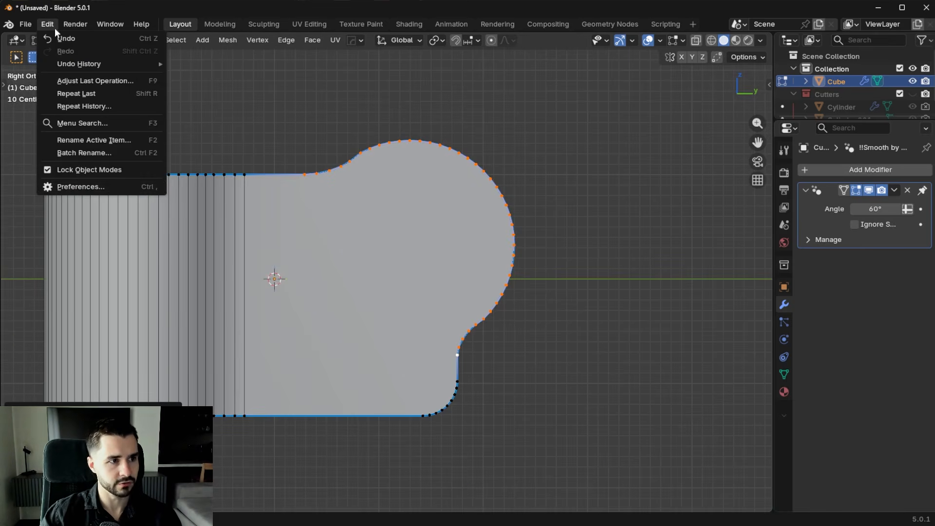
click(80, 187)
click(485, 259)
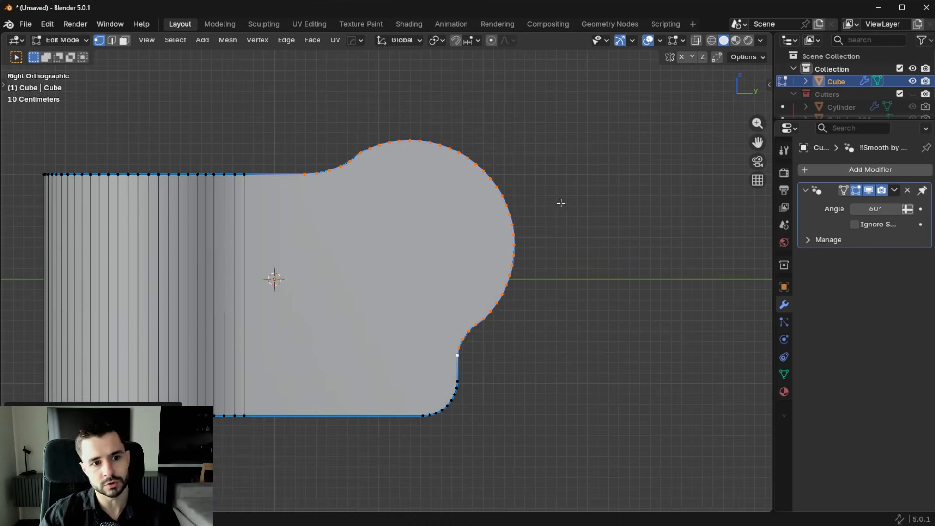
Space the selected profile vertices evenly with LoopTools Space and smooth them with LoopTools Relax.
right_click(577, 218)
mouse_move(536, 207)
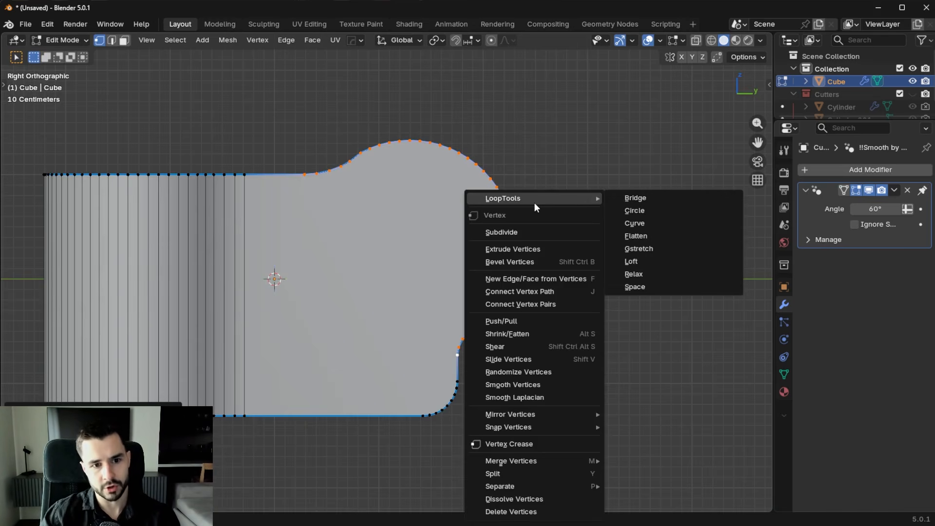
click(668, 288)
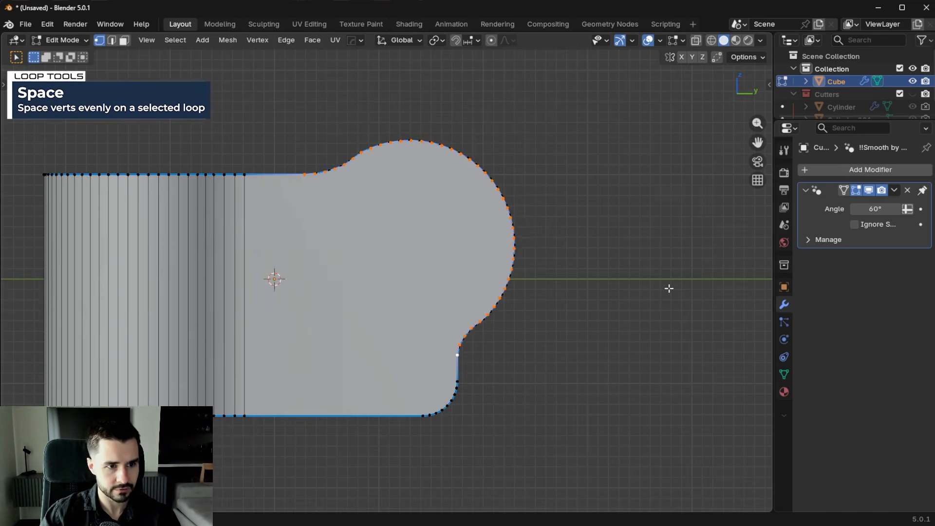
scroll(410, 177, up, 4)
scroll(397, 151, down, 1)
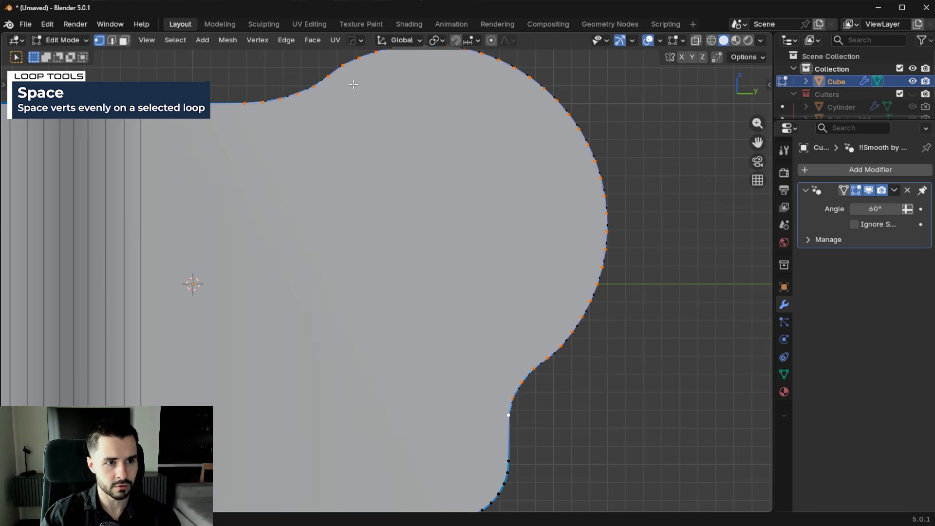
scroll(352, 87, down, 3)
right_click(622, 186)
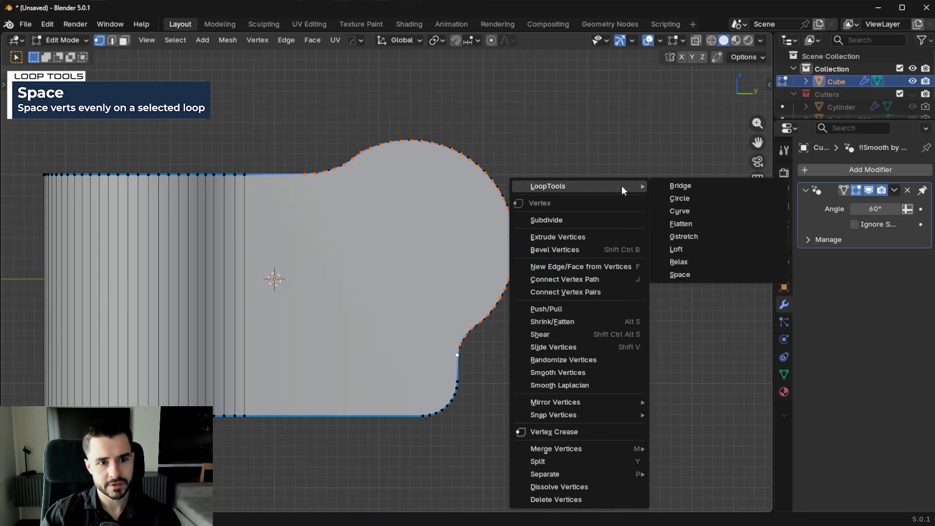
click(700, 260)
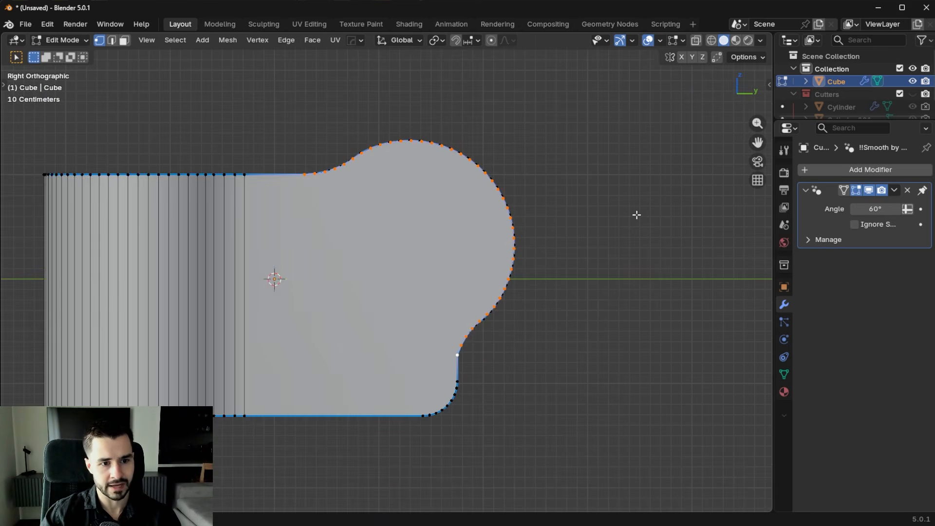
Symmetrize the mesh with MESHmachine to copy the smoothed profile to the opposite side, and return to Object Mode.
middle_drag(637, 215, 620, 309)
key(alt+x)
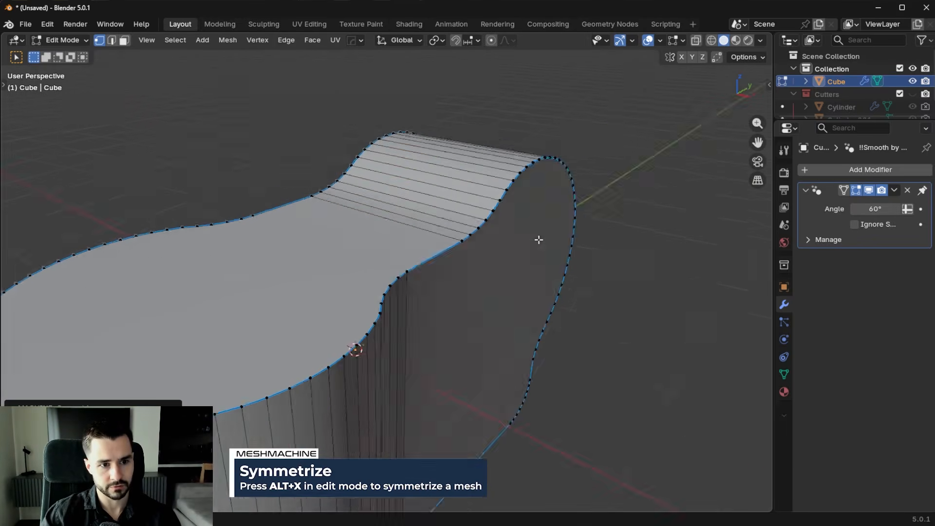
middle_drag(539, 240, 489, 233)
key(Tab)
scroll(413, 192, up, 4)
scroll(390, 168, down, 4)
Examine the smoothed upper blend curve and its shading in the right orthographic view.
key(KP_3)
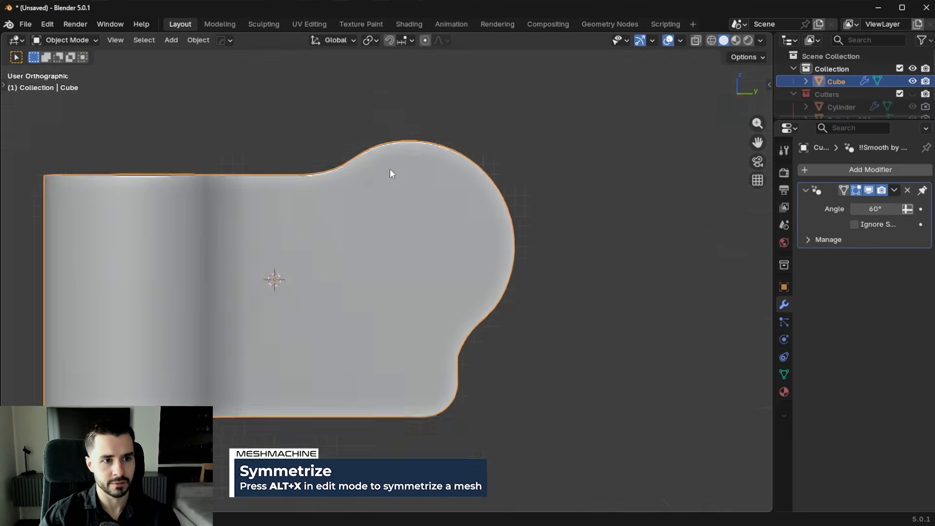
shift+middle_drag(415, 269, 431, 341)
ctrl+middle_drag(432, 342, 396, 147)
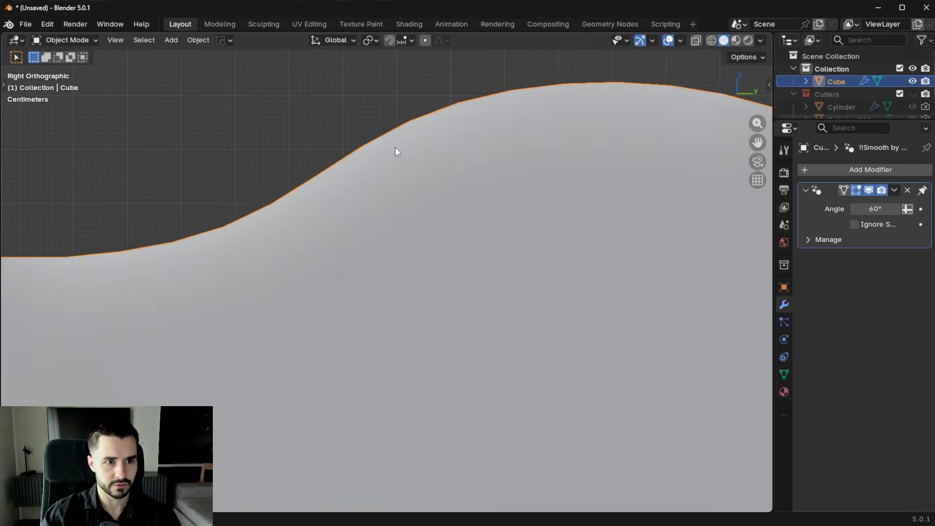
key(Tab)
scroll(391, 150, down, 5)
key(Tab)
scroll(392, 303, down, 3)
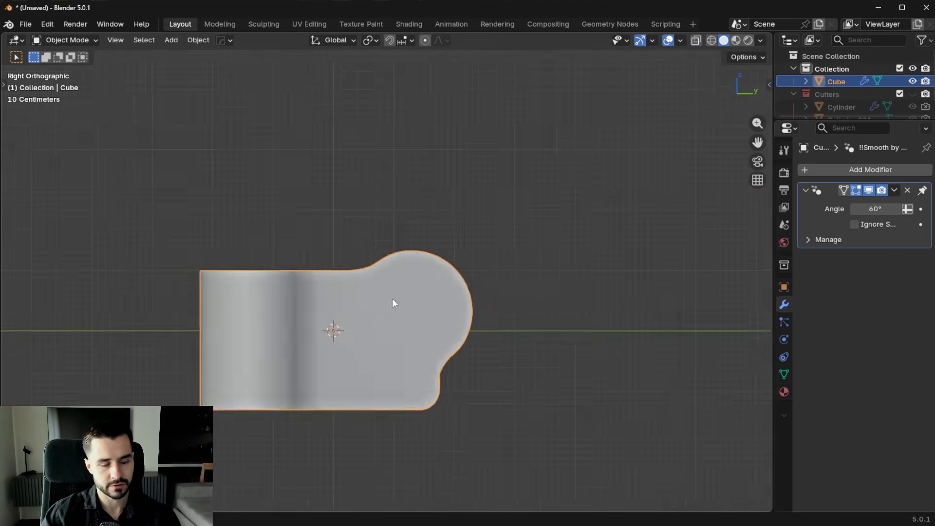
Add a 64-vertex cylinder with a 1 m radius and 2 m depth and rotate it 90° about the Y axis.
mouse_move(393, 303)
middle_down()
mouse_move(474, 359)
mouse_move(518, 369)
mouse_move(396, 303)
middle_up()
key(KP_3)
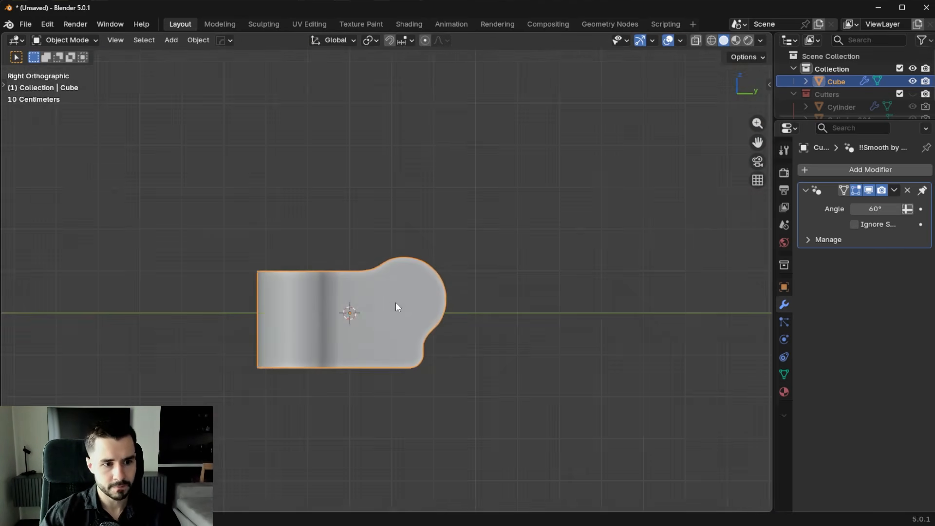
scroll(395, 302, up, 4)
shift+middle_drag(512, 293, 548, 249)
key(shift+a)
mouse_move(431, 232)
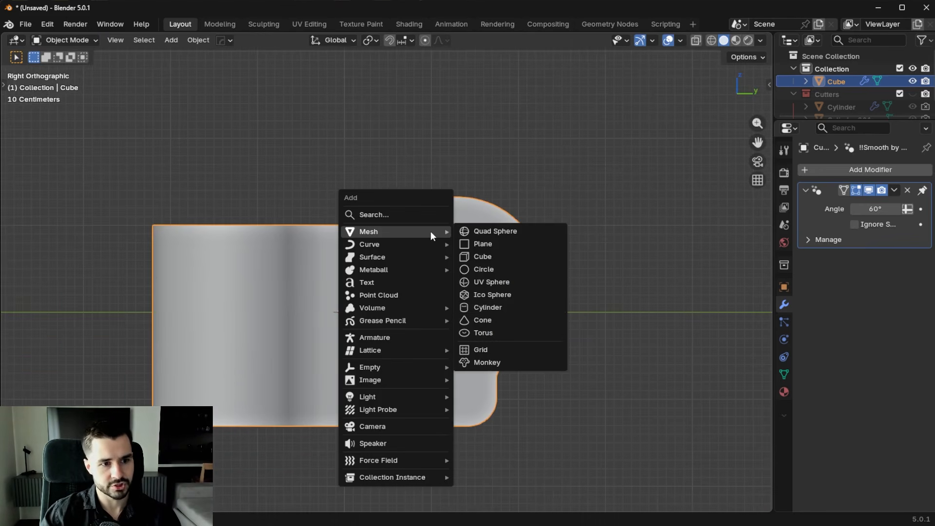
click(539, 311)
text(ry90)
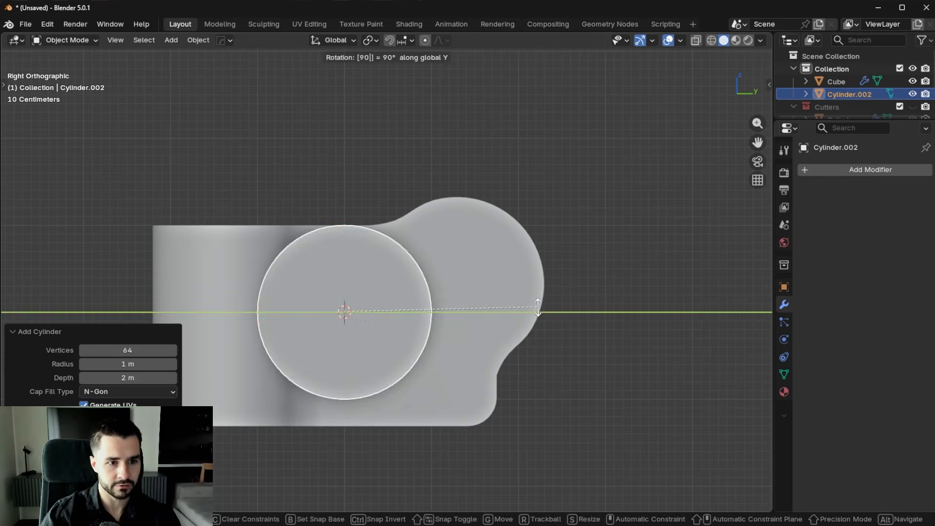
key(Return)
Centre the cylinder on the part's rounded head, about 1.3 m along Y and 0.3 m along Z, and shrink it to leave an even rim.
key(g)
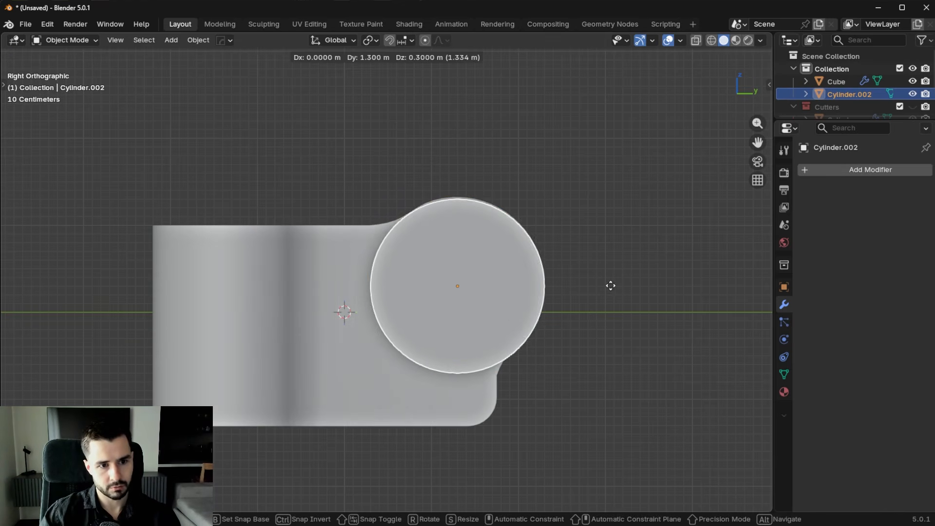
click(609, 287)
key(s)
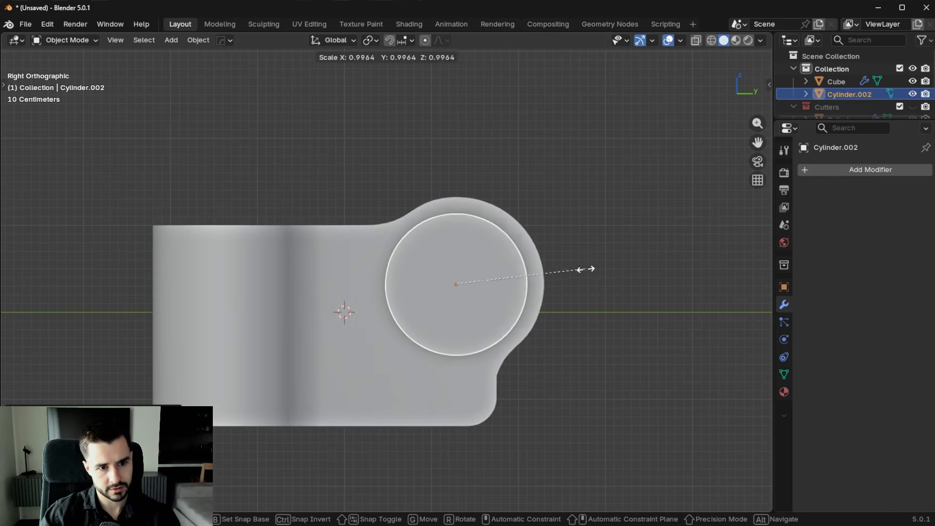
click(580, 268)
key(g)
key(s)
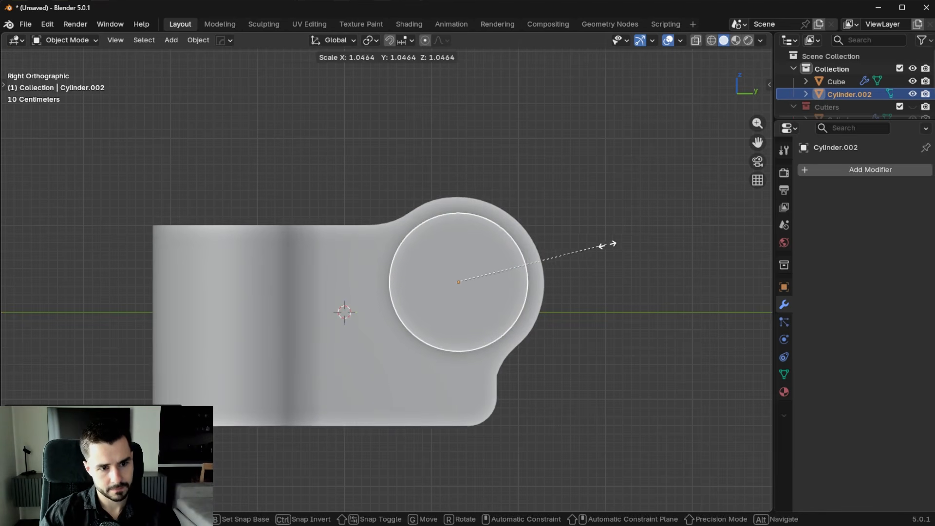
click(603, 251)
key(g)
Auto-smooth the cylinder's shading, subtract it from the part with a Difference boolean, and hide the Cutters collection.
middle_drag(584, 275, 648, 368)
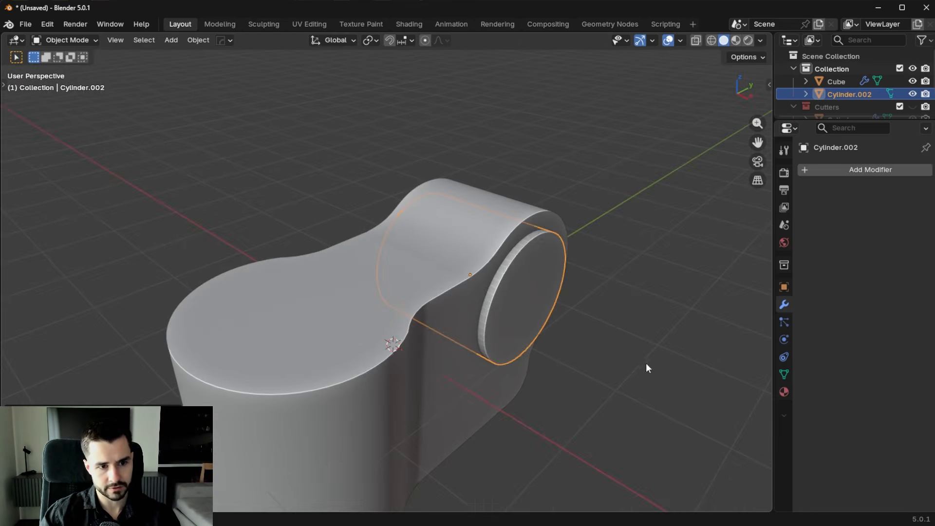
right_click(609, 236)
click(609, 236)
shift+click(489, 227)
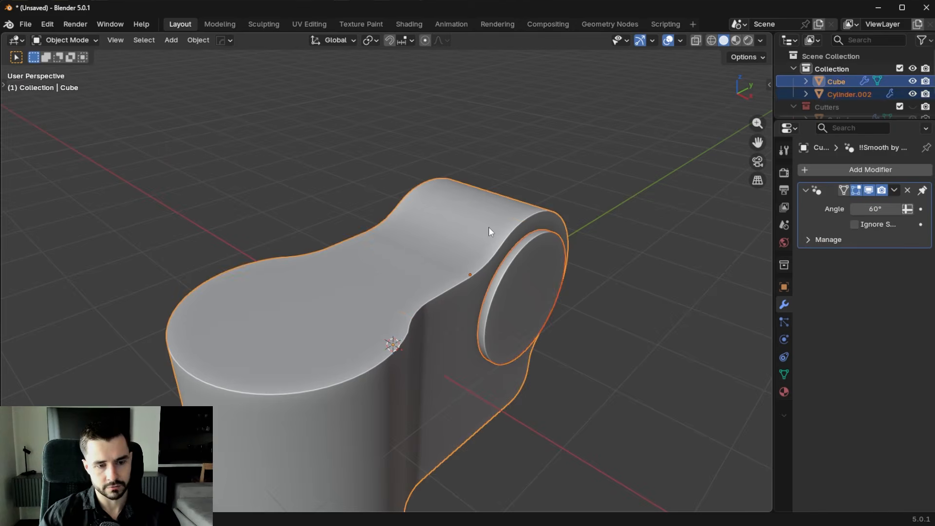
key(ctrl+KP_Subtract)
key(KP_3)
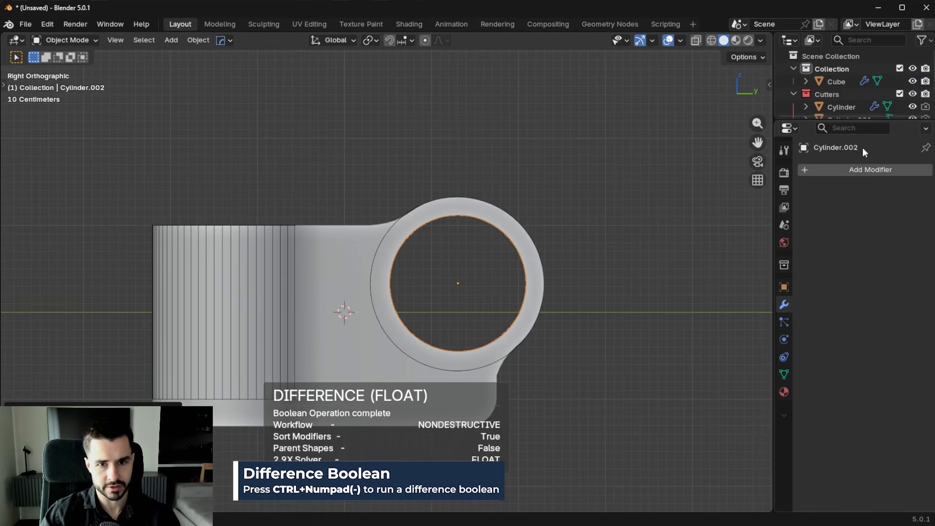
click(913, 94)
middle_drag(632, 233, 310, 300)
key(KP_3)
key(KP_3)
Cut away the underside beneath the round column with a BoxCutter Ngon, flat under the column and sloping down toward the bored end.
click(385, 321)
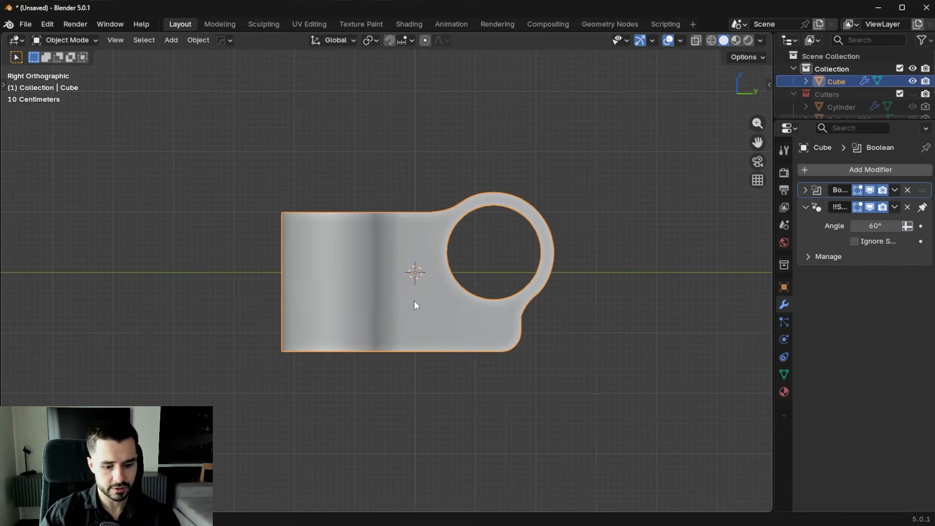
key(d)
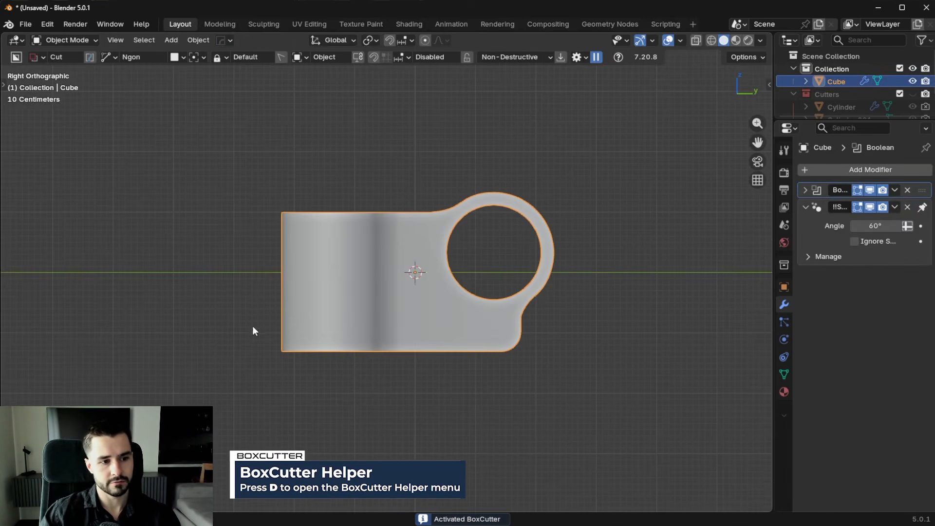
click(253, 326)
click(418, 322)
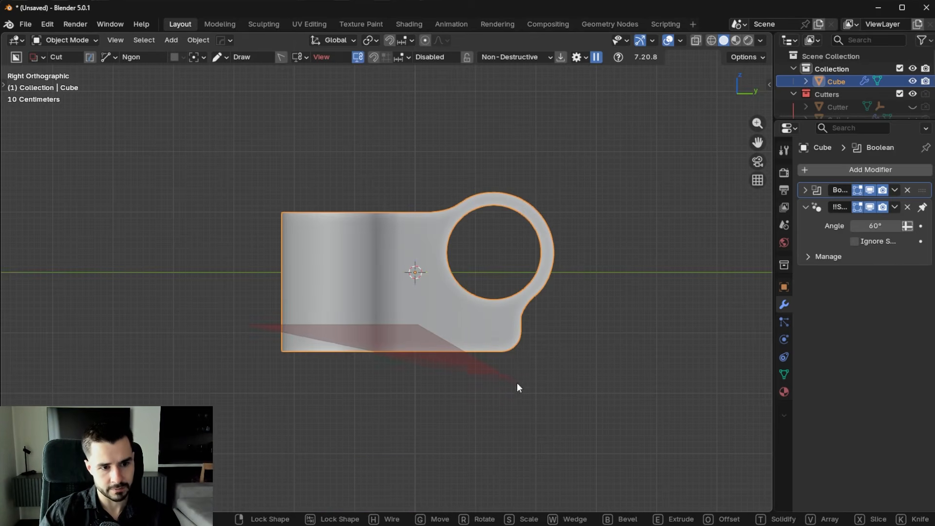
double_click(245, 384)
click(245, 384)
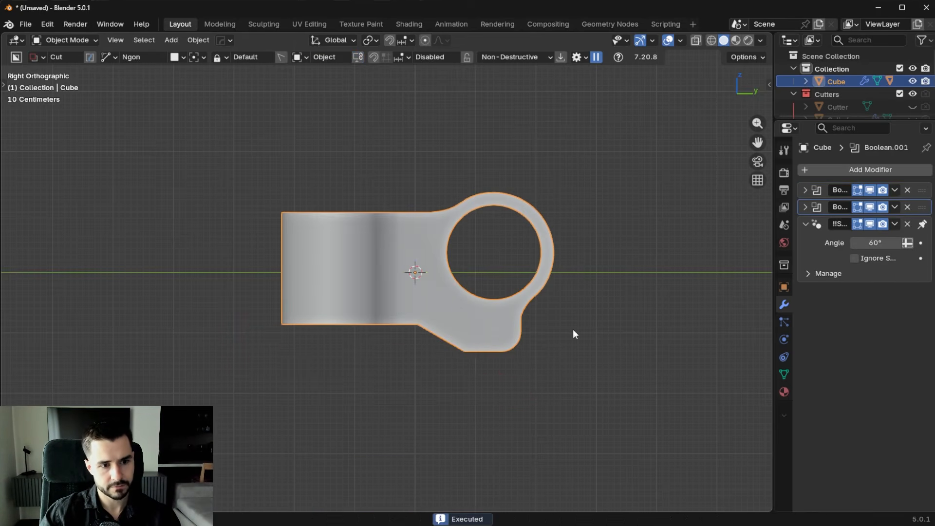
Reveal the underside cutter with HOps, raise it slightly in the right view, and shift it about -0.93 m along Y.
key(q)
click(562, 352)
key(s)
key(g)
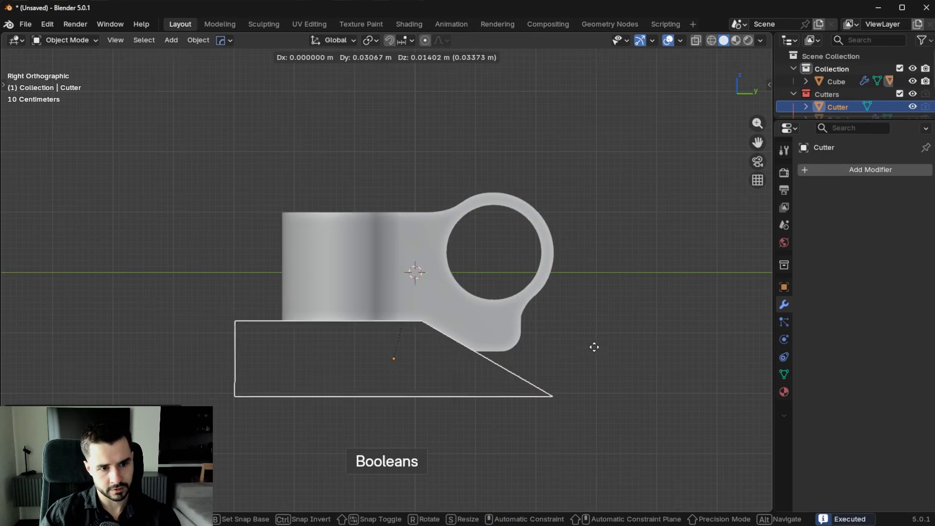
click(601, 343)
middle_drag(601, 343, 529, 351)
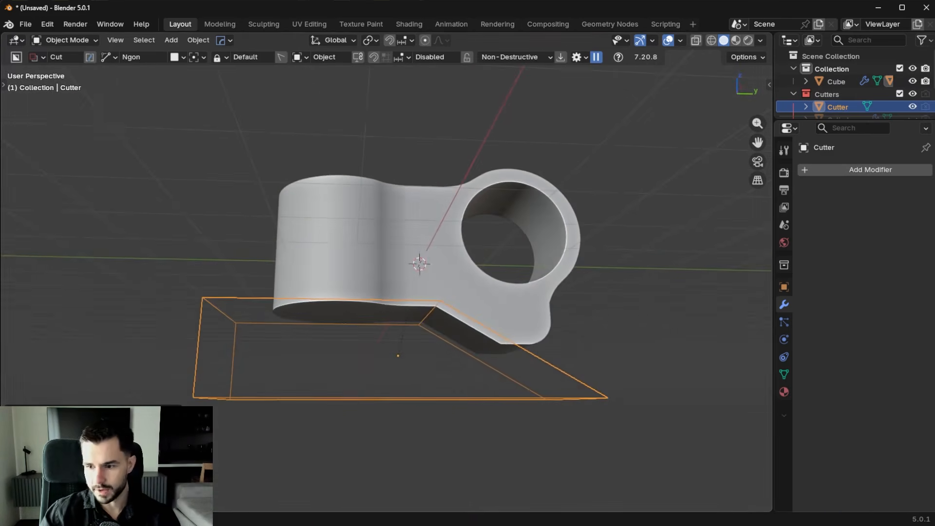
middle_drag(586, 369, 575, 358)
key(g)
key(y)
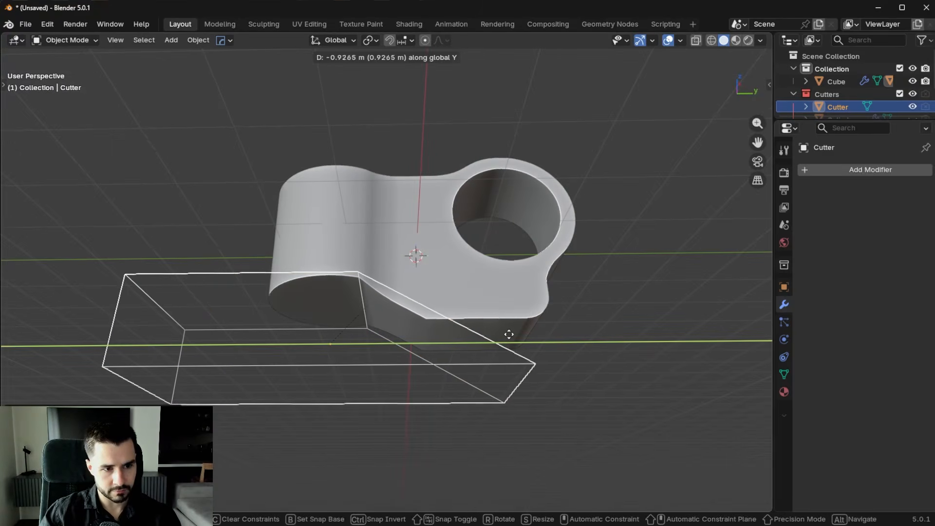
click(510, 334)
Bevel the cutter's edge between its flat and sloped faces with 8 segments and an offset of about 0.2 m.
scroll(387, 280, up, 5)
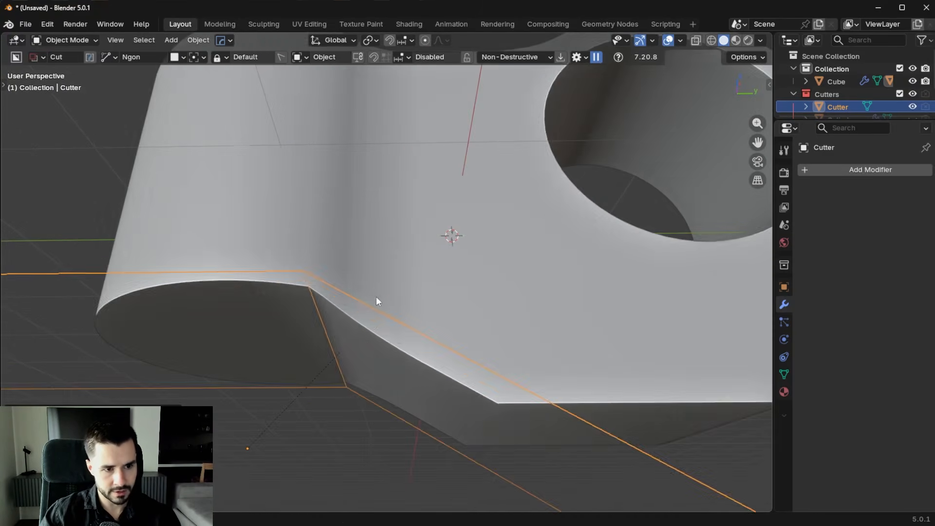
key(Tab)
click(329, 340)
middle_drag(375, 343, 448, 320)
key(ctrl+b)
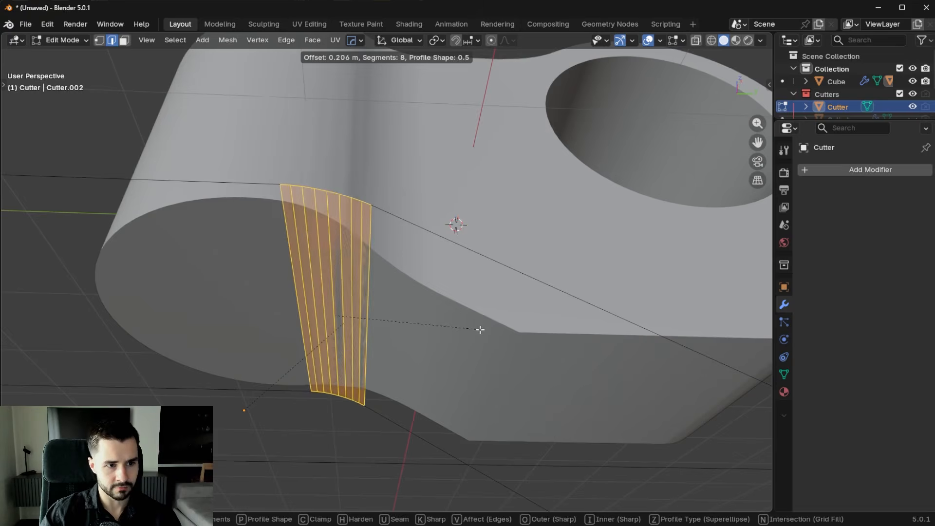
click(480, 331)
key(Tab)
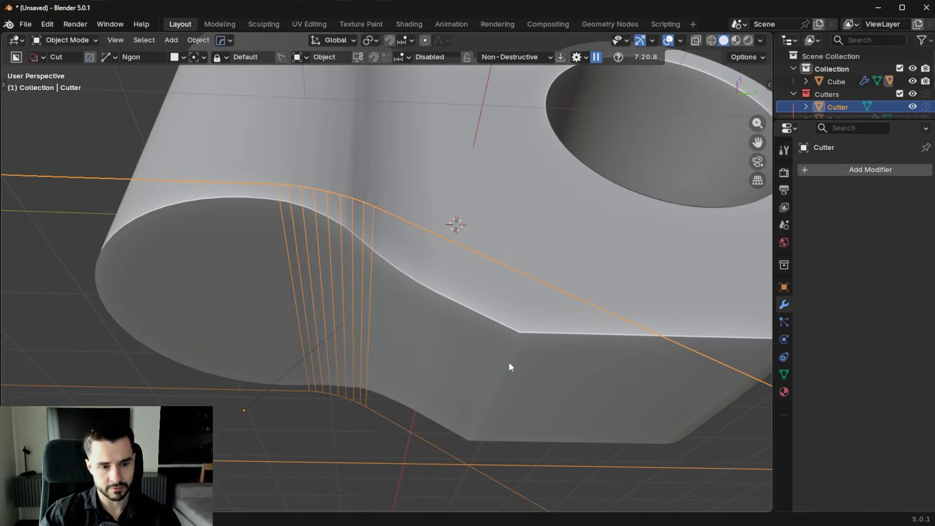
scroll(510, 363, down, 5)
Examine the shading and wireframe of the part's side around the concave junction above the bevelled cut.
click(437, 305)
scroll(471, 331, up, 3)
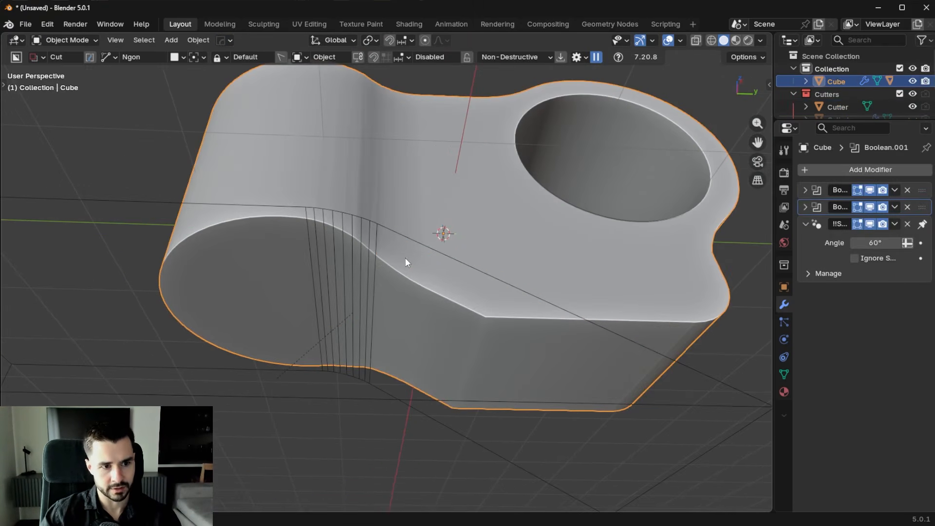
middle_drag(406, 259, 442, 274)
click(443, 270)
key(g)
key(Escape)
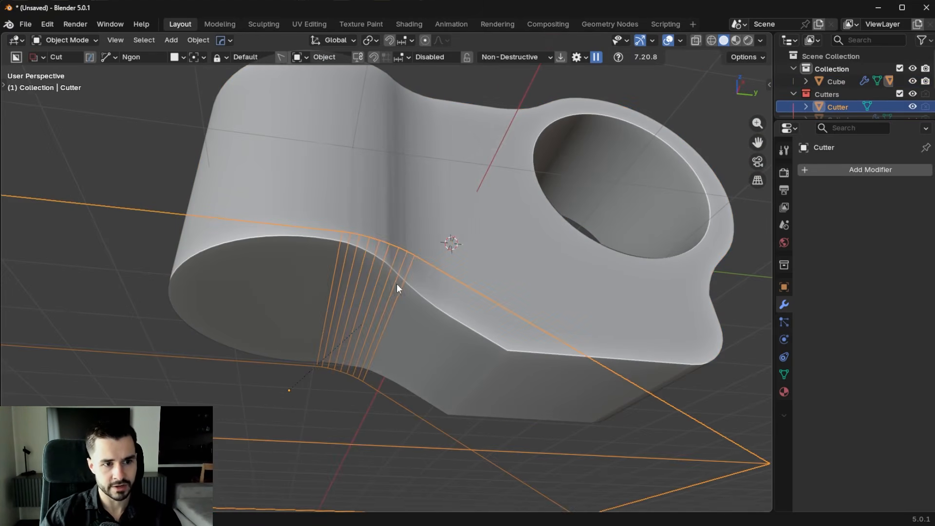
middle_drag(380, 274, 367, 279)
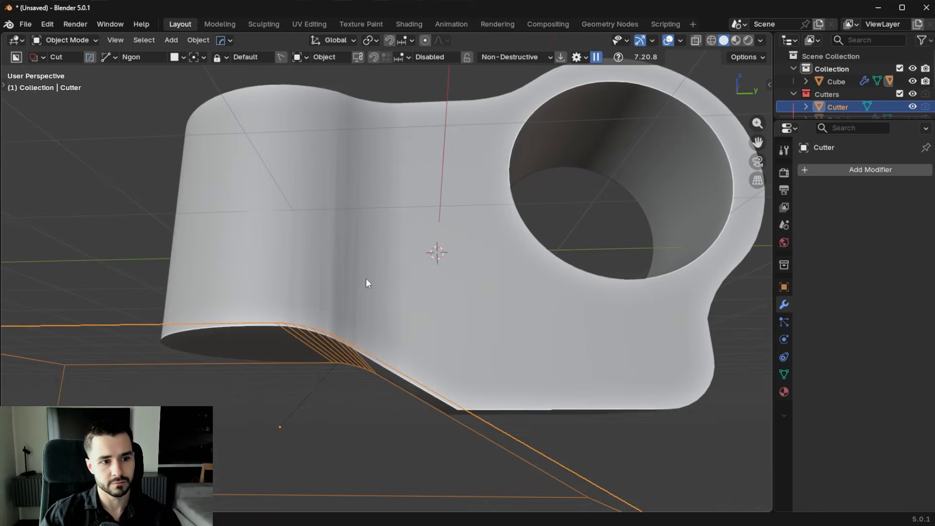
key(alt+v)
click(234, 243)
scroll(246, 334, up, 4)
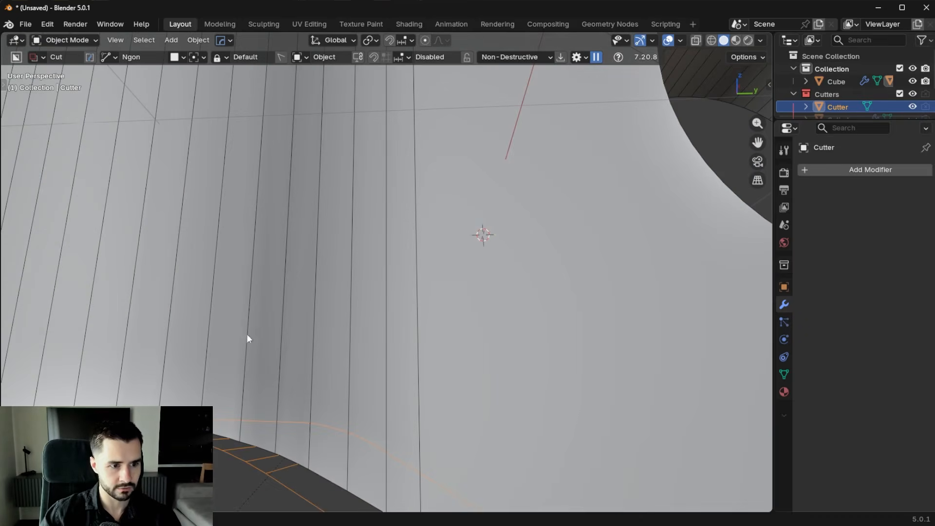
scroll(409, 222, down, 4)
key(alt+v)
click(407, 247)
scroll(408, 248, down, 4)
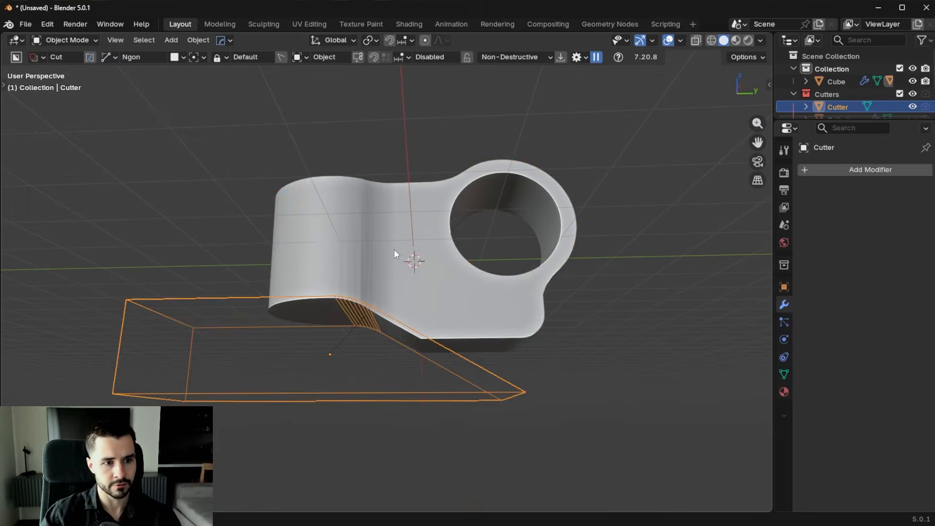
Add 22 horizontal loop cuts around the round column and its concave junction on the part's mesh.
click(389, 280)
key(Tab)
middle_drag(386, 303, 376, 315)
key(ctrl+r)
scroll(372, 317, up, 20)
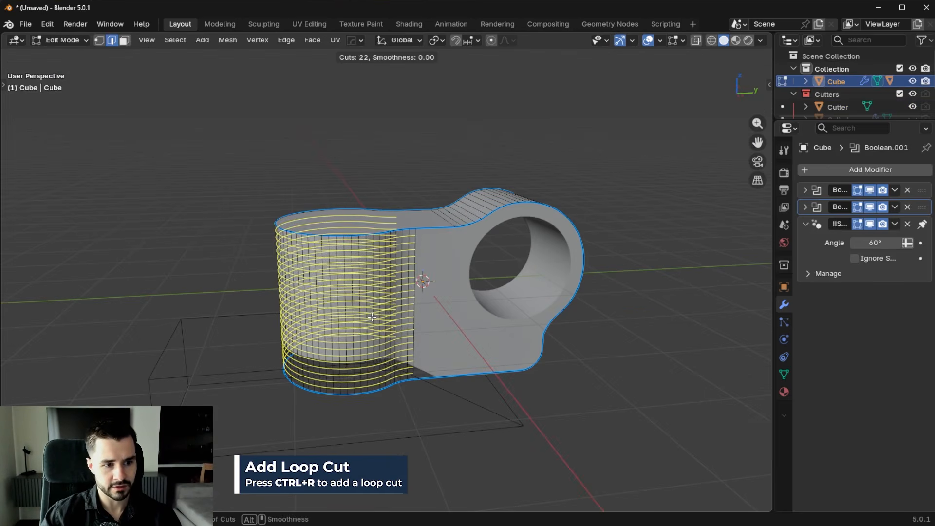
click(372, 316)
click(371, 317)
key(Tab)
Hide the underside cutter and apply its Boolean modifier to the part.
middle_drag(371, 317, 489, 164)
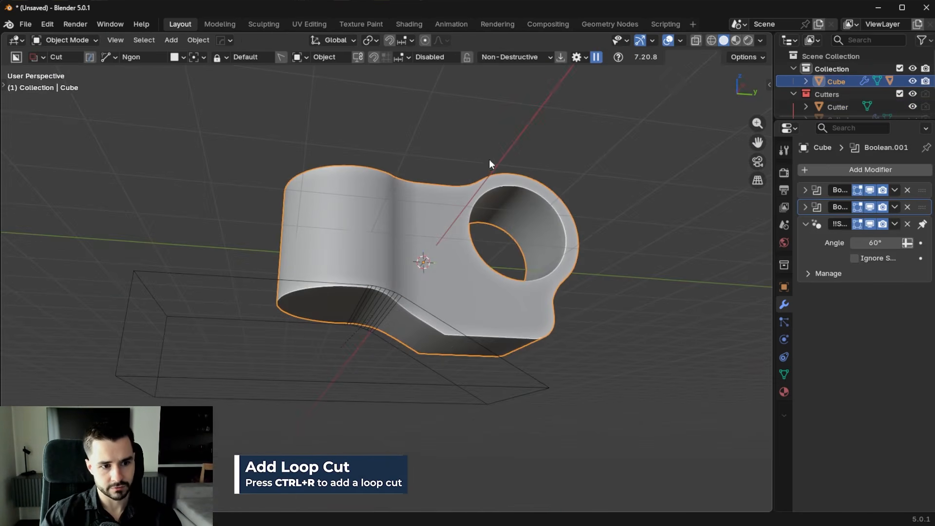
click(472, 337)
key(h)
click(480, 305)
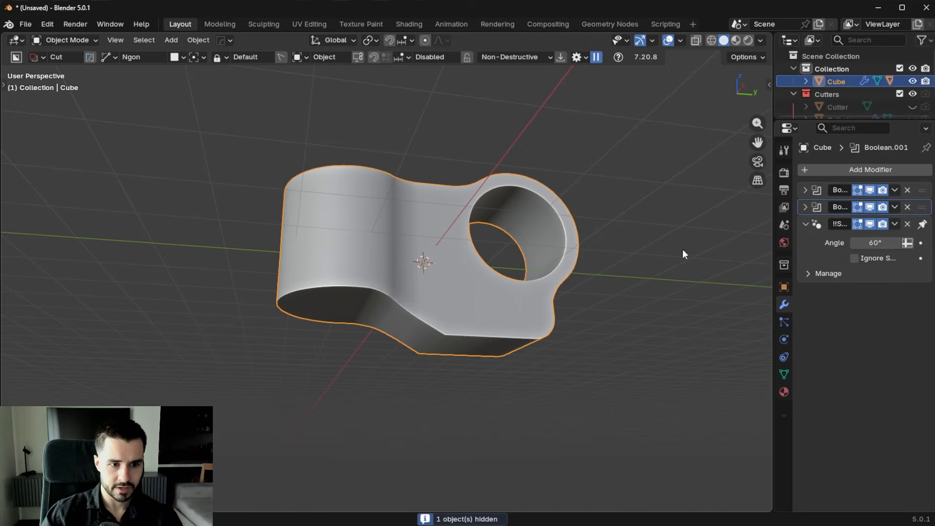
click(872, 190)
click(872, 190)
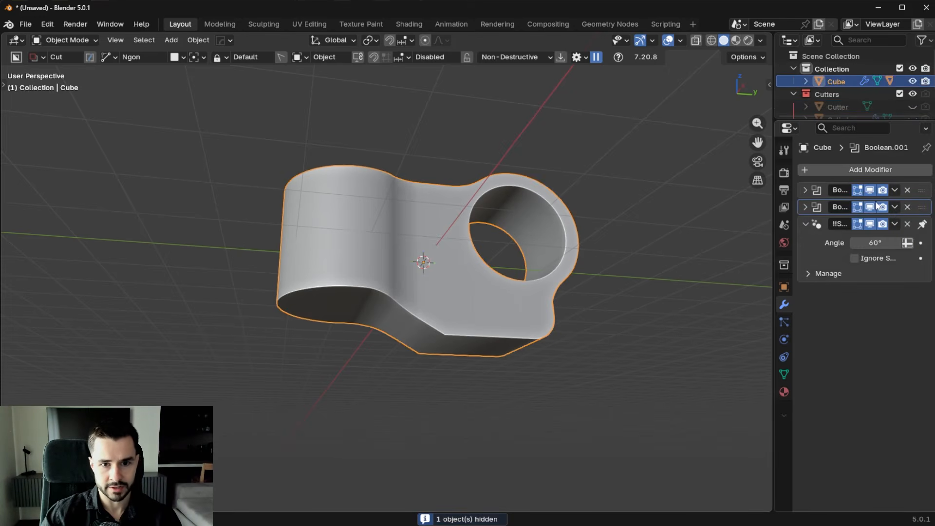
click(870, 207)
click(870, 207)
click(895, 207)
click(887, 221)
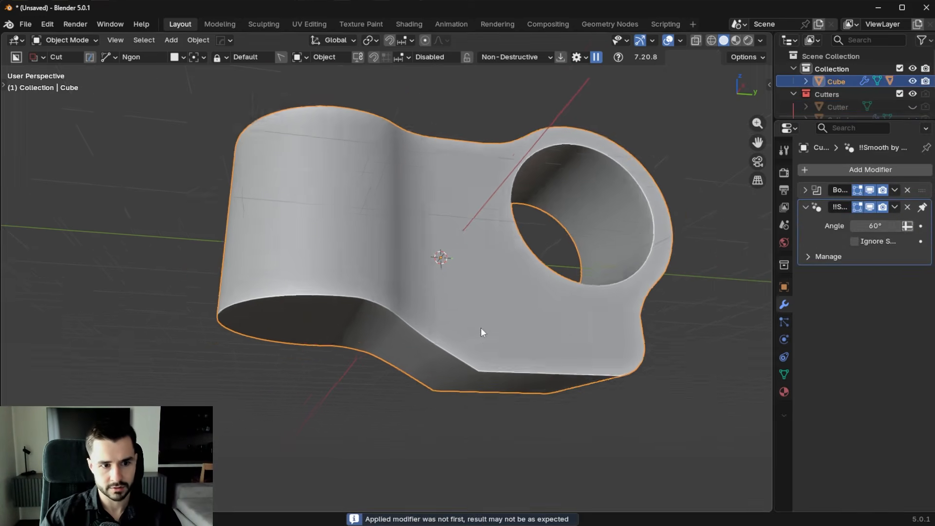
Bevel the underside edge where the slope meets the flat base with 8 segments and an offset of about 0.235 m.
key(Tab)
scroll(482, 330, up, 3)
middle_drag(480, 397, 500, 360)
key(ctrl+b)
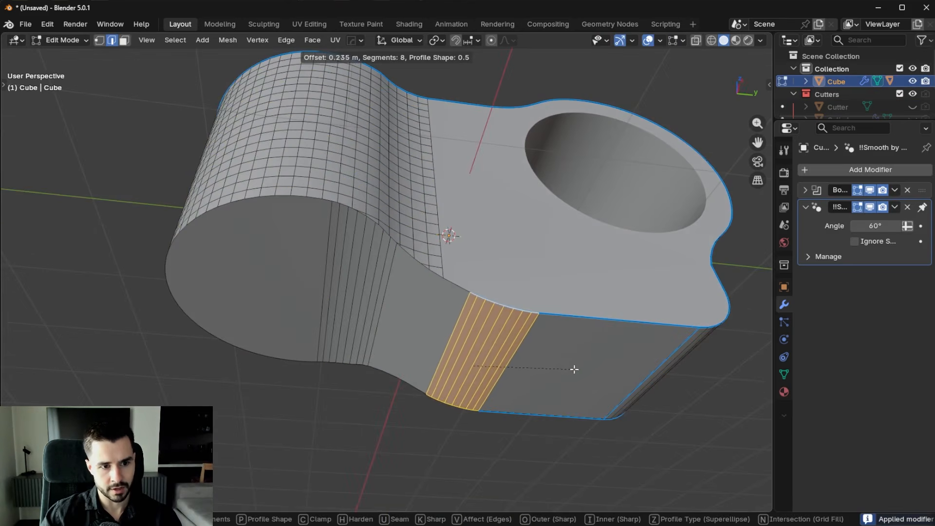
click(574, 369)
key(Tab)
scroll(527, 206, down, 3)
Run HOps Sharpen on the part and check its shading from several angles.
key(q)
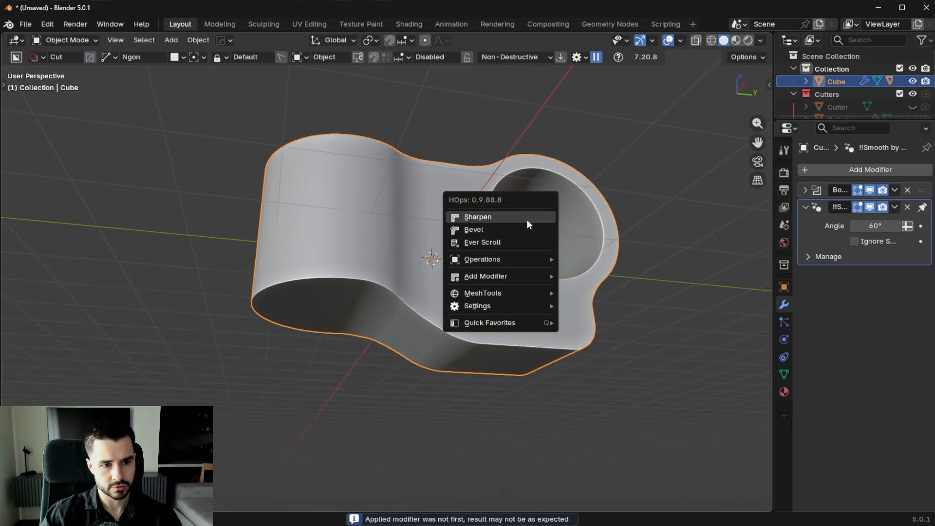
click(527, 220)
middle_drag(527, 222, 575, 331)
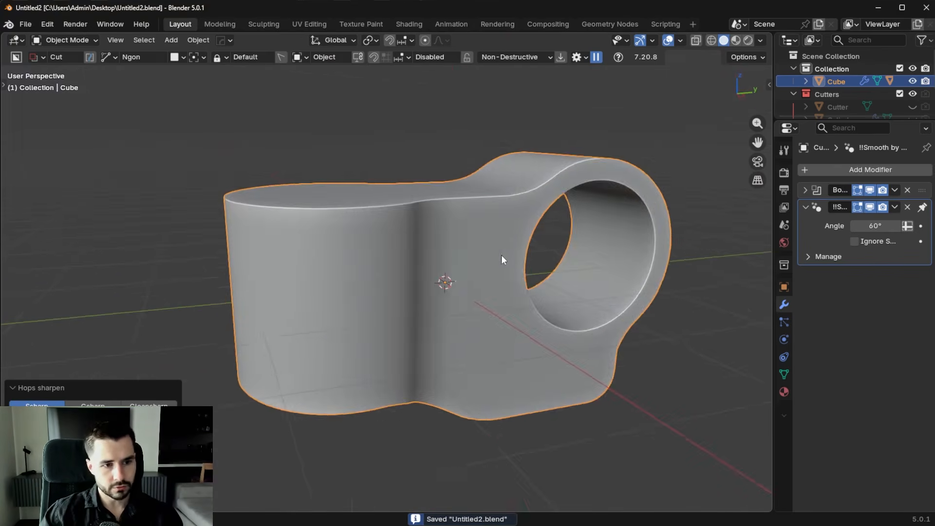
middle_drag(501, 255, 484, 268)
Add a new mesh cylinder from the top orthographic view and auto-smooth its shading.
key(KP_7)
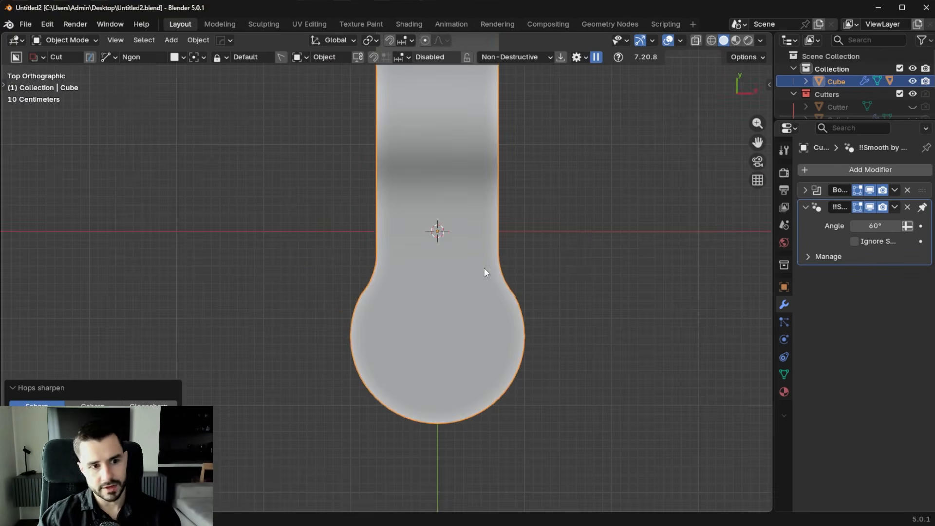
key(shift+a)
mouse_move(584, 151)
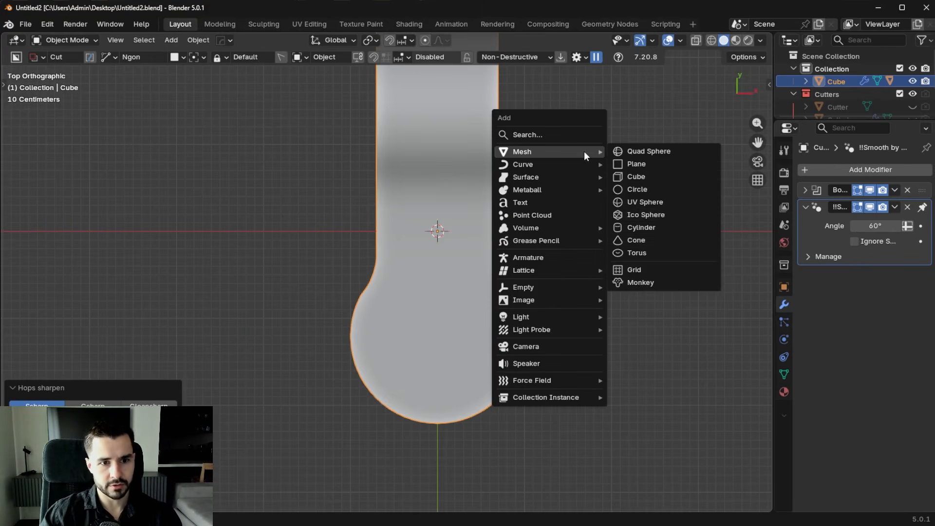
click(665, 227)
right_click(574, 227)
click(572, 227)
Scale the new cylinder to 0.6 and move it -1.2 m along Y to the centre of the round column.
key(s)
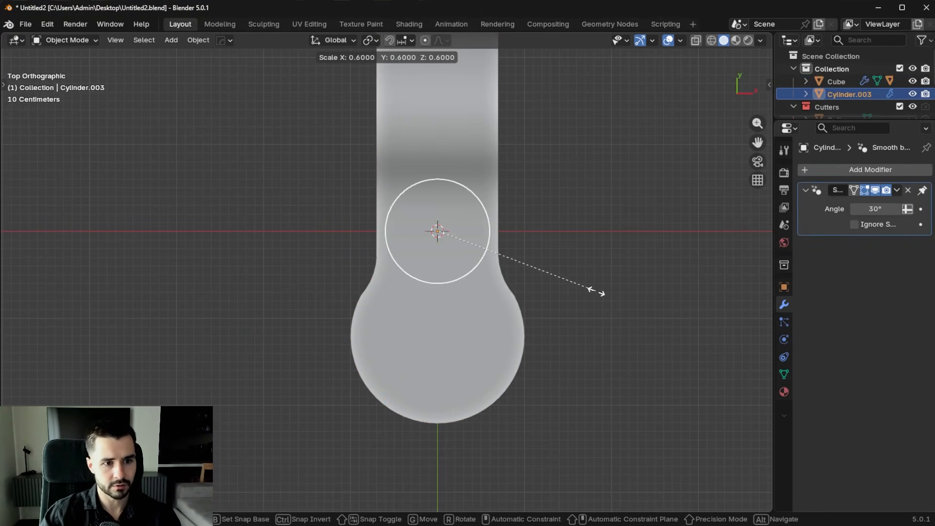
click(596, 293)
key(g)
key(y)
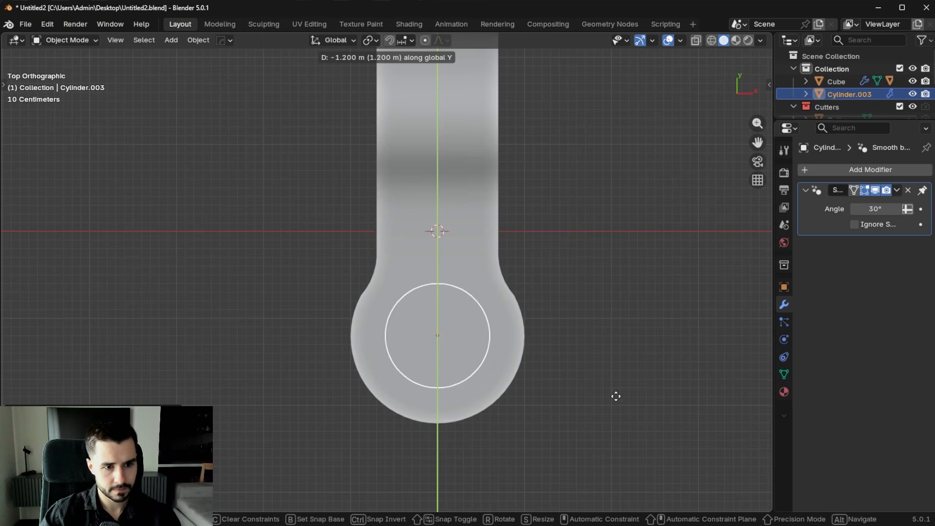
click(616, 396)
Enlarge the cylinder toward the round column's outer wall and stretch it along Z through the column's full height.
key(s)
click(694, 401)
middle_drag(673, 394, 591, 288)
key(s)
key(z)
click(579, 232)
Subtract the cylinder from the round column with a Difference boolean and rescale the cutter to adjust the wall thickness.
shift+click(509, 236)
key(ctrl+minus)
key(s)
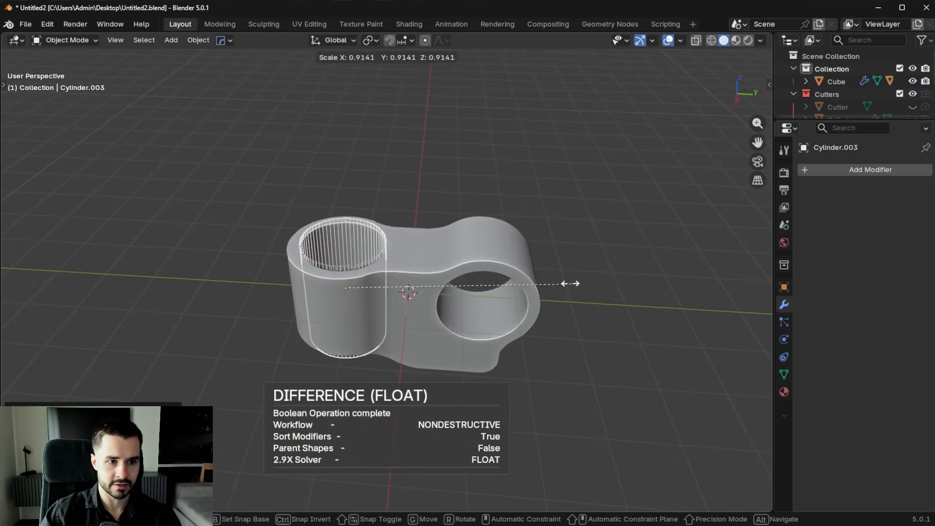
click(689, 278)
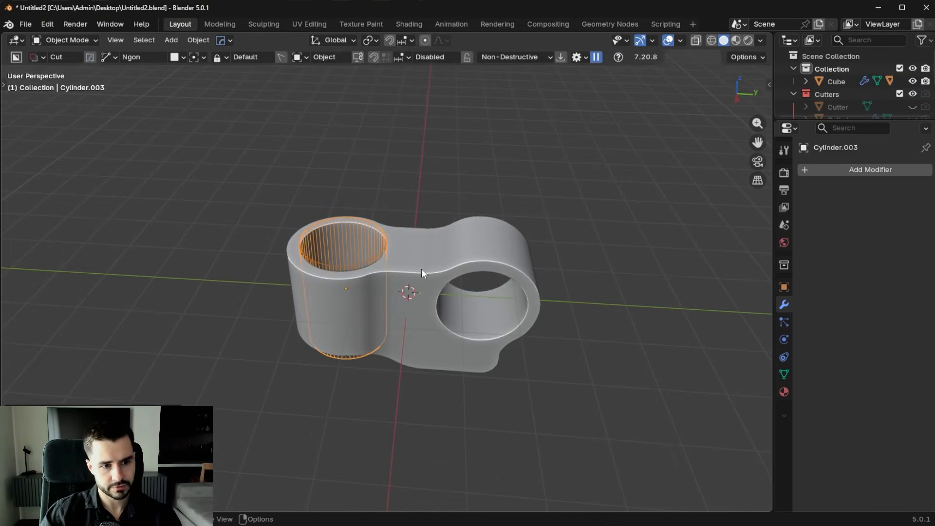
Divide the round column's cylinder cutter along its height with 29 evenly spaced loop cuts.
middle_drag(421, 268, 459, 238)
key(h)
scroll(531, 284, up, 4)
scroll(459, 238, up, 3)
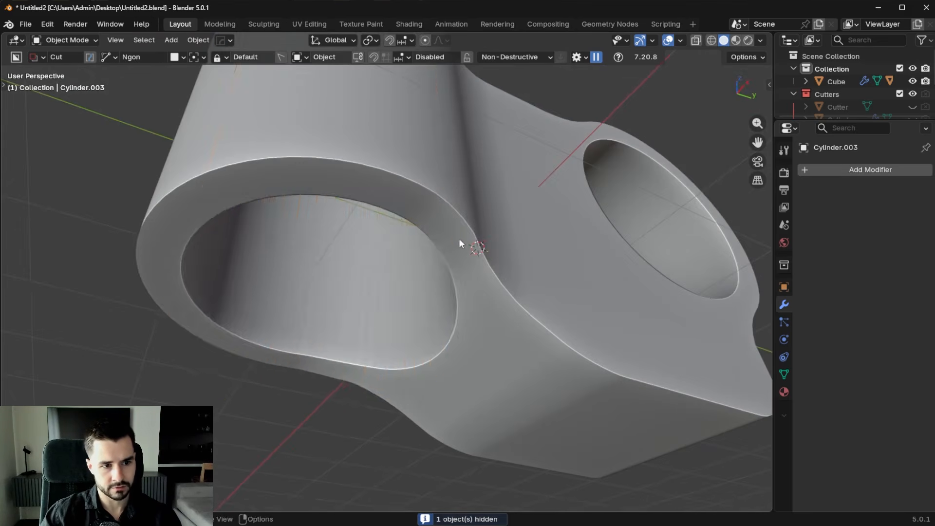
key(alt+h)
key(Tab)
key(ctrl+r)
scroll(395, 317, up, 6)
scroll(394, 317, up, 17)
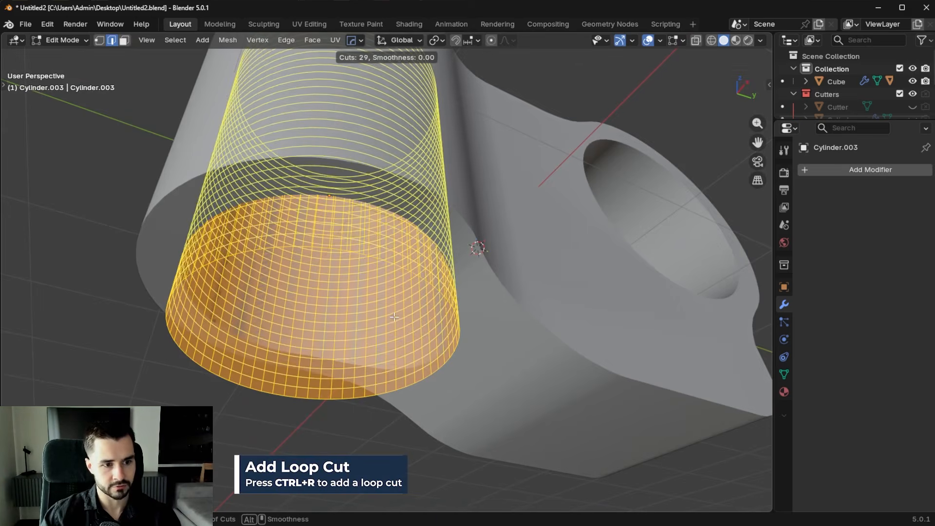
click(393, 317)
right_click(394, 317)
Leave mesh editing, hide the subdivided cylinder cutter and save the file.
key(Tab)
click(410, 229)
key(h)
middle_drag(416, 310, 562, 250)
scroll(549, 293, down, 4)
scroll(382, 349, down, 4)
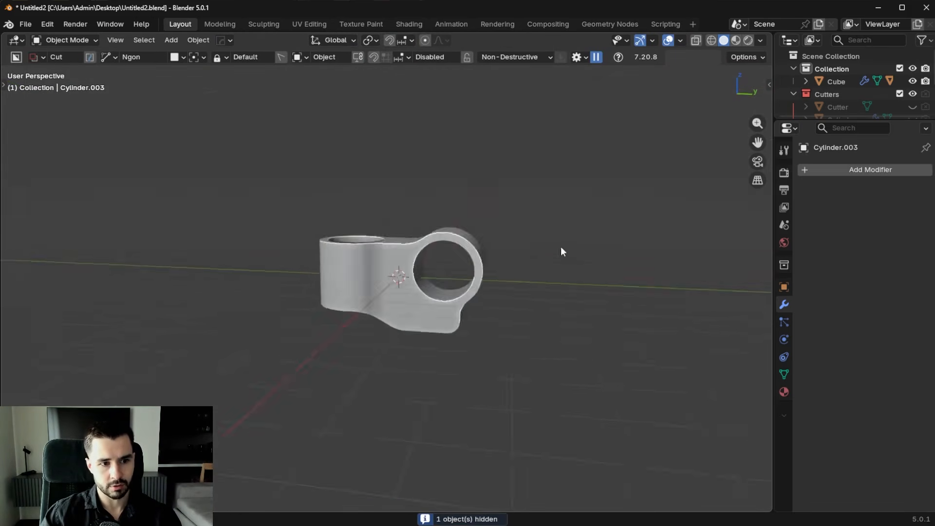
scroll(587, 279, up, 4)
middle_drag(587, 280, 561, 305)
key(ctrl+s)
scroll(561, 305, up, 2)
scroll(428, 238, up, 2)
Apply both Boolean modifiers on the connector body.
click(428, 238)
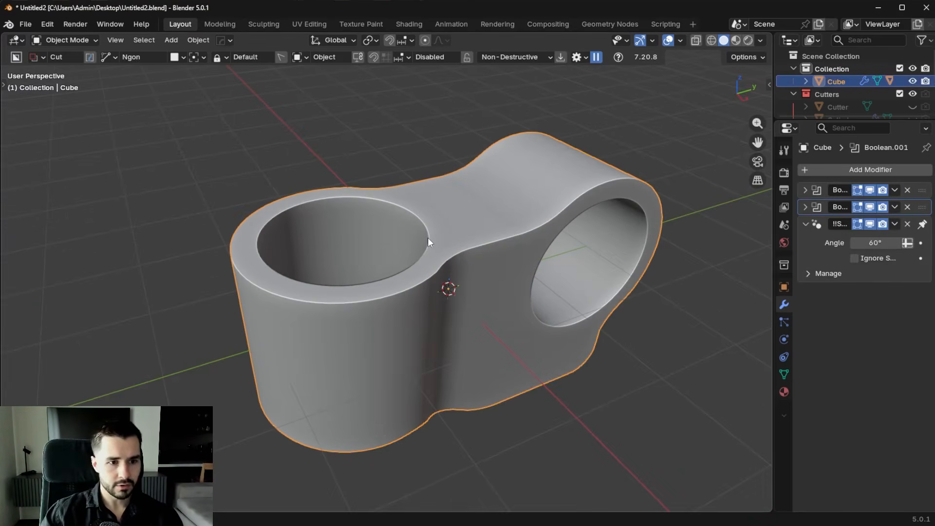
click(895, 190)
click(895, 205)
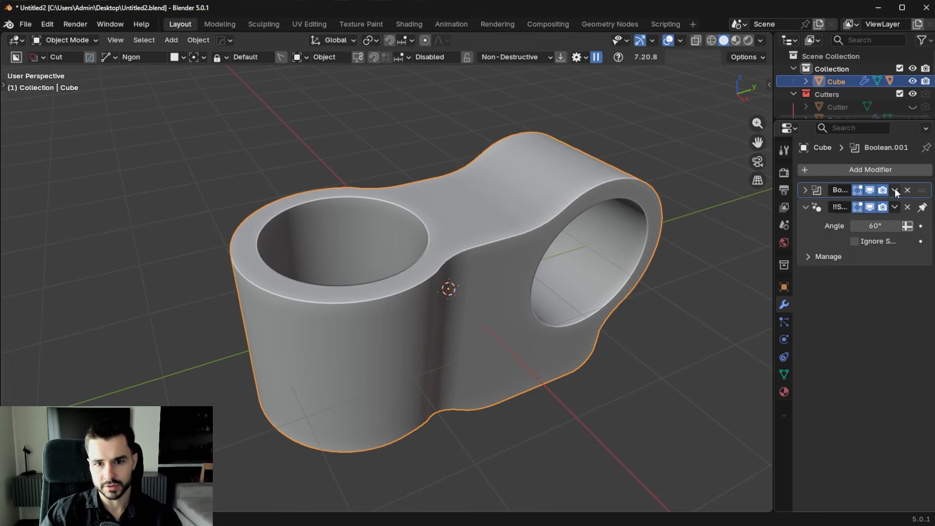
click(896, 188)
click(881, 206)
Bevel the upper rim of the round column's bore by about 0.05 m.
key(Tab)
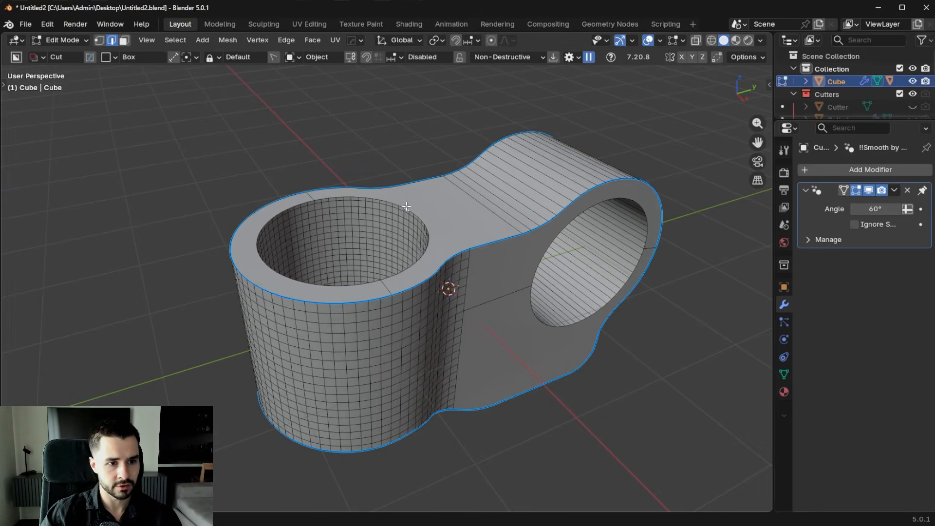
alt+click(401, 210)
scroll(402, 210, up, 3)
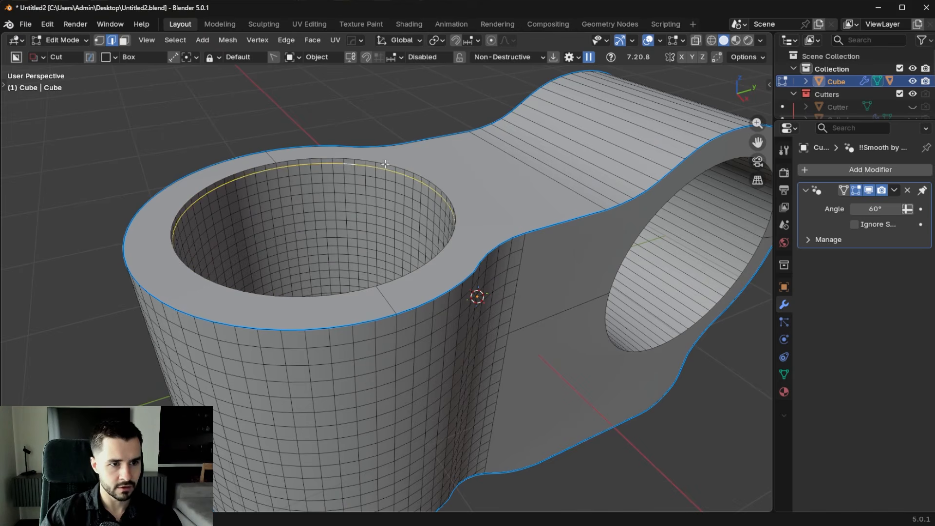
key(ctrl+b)
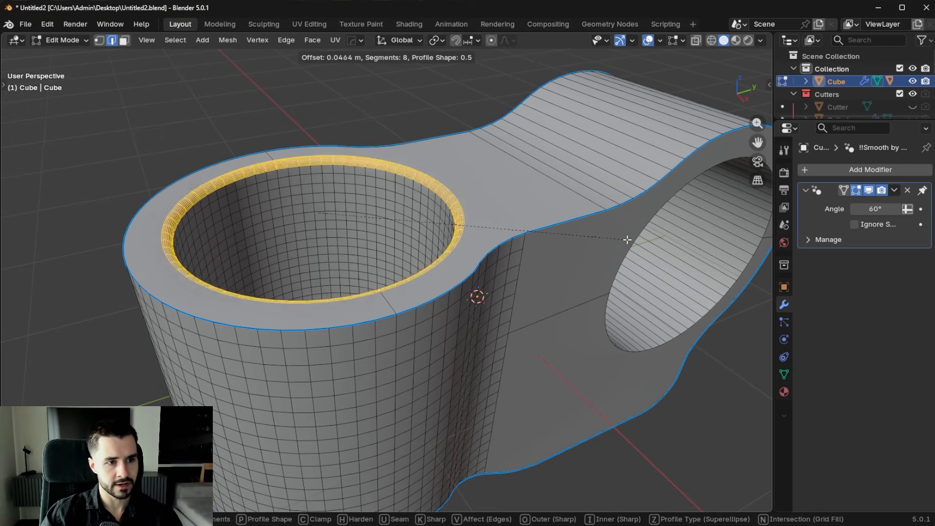
click(631, 241)
middle_drag(547, 340, 618, 357)
alt+click(492, 374)
key(ctrl+b)
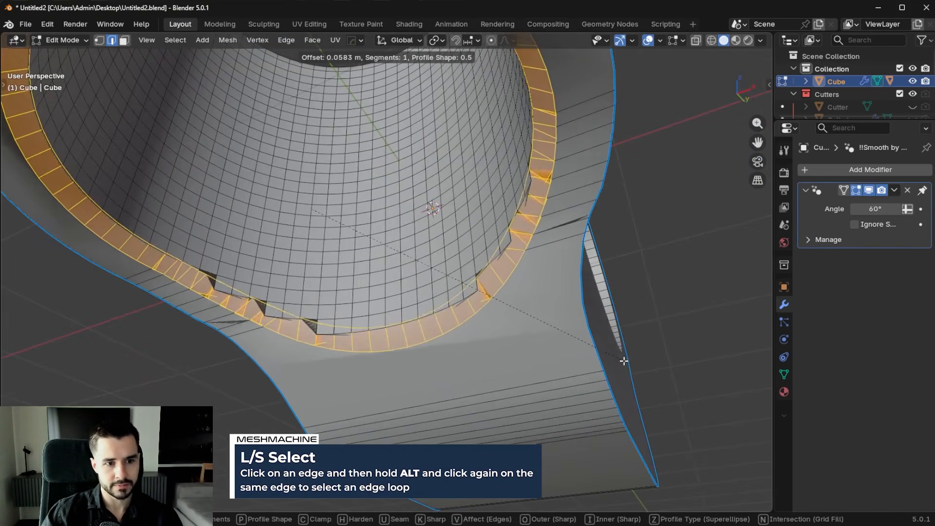
right_click(618, 349)
Dissolve the partial edge loops on the bore wall that run into the vertical bore's lower rim.
key(alt+a)
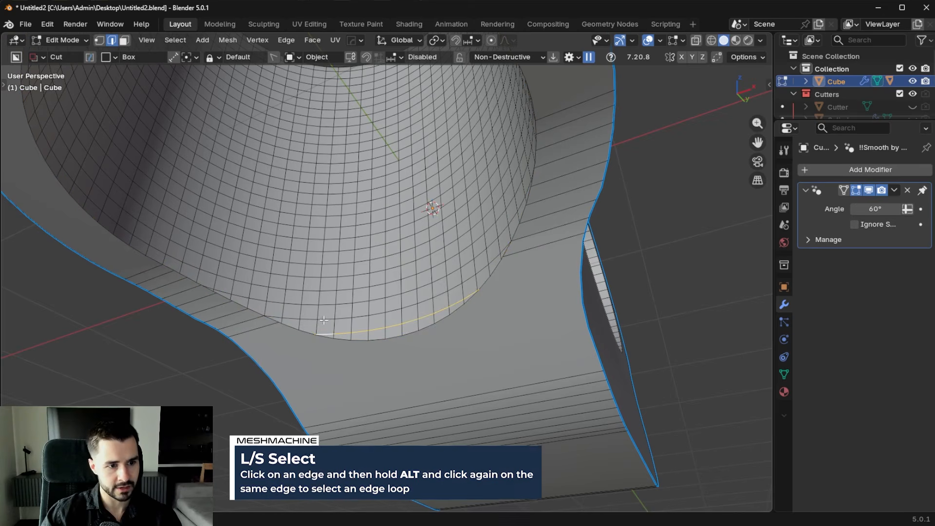
key(ctrl+b)
right_click(651, 374)
middle_drag(651, 374, 525, 320)
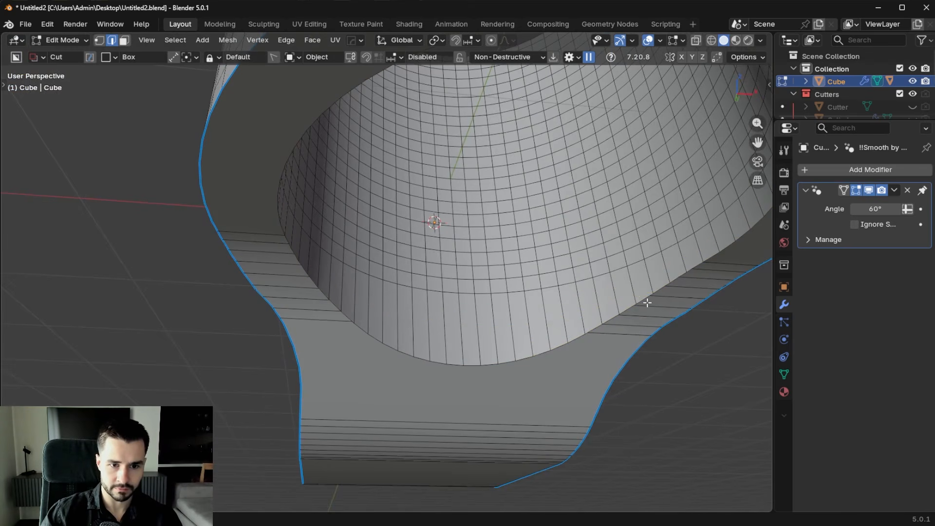
middle_drag(649, 302, 675, 349)
key(ctrl+b)
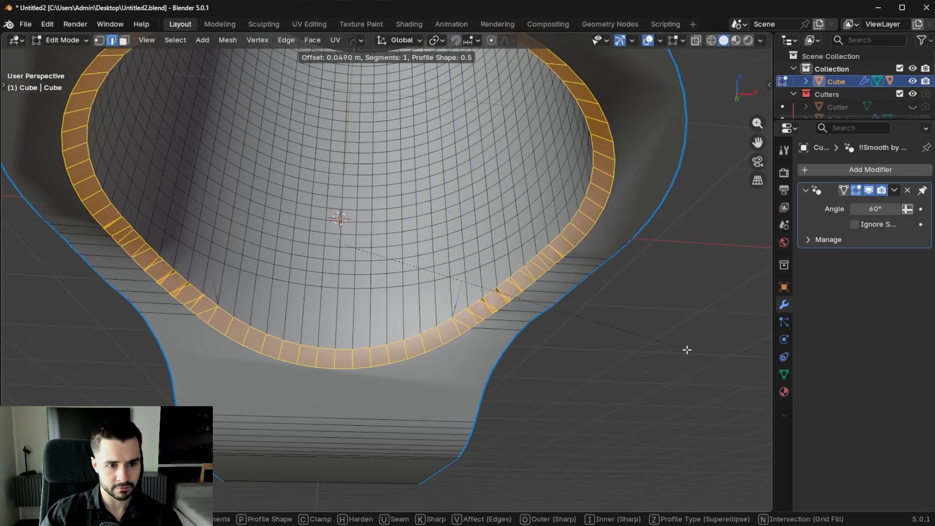
right_click(671, 345)
middle_drag(557, 324, 538, 314)
Try MESHmachine Boolean Cleanup on the vertices along both curved sides of the vertical bore's lower rim, using a threshold of 0.0455 for the first side.
key(ctrl+Tab)
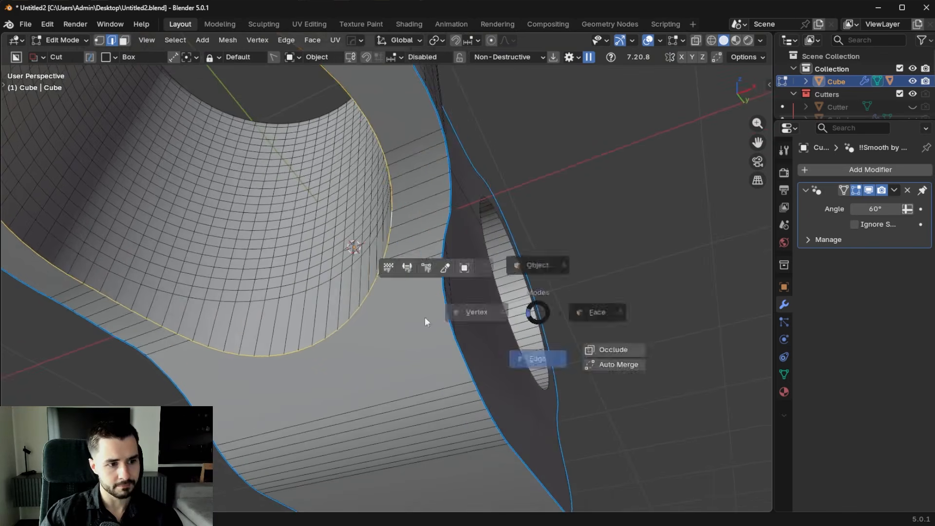
click(424, 317)
middle_drag(425, 318, 360, 306)
click(218, 284)
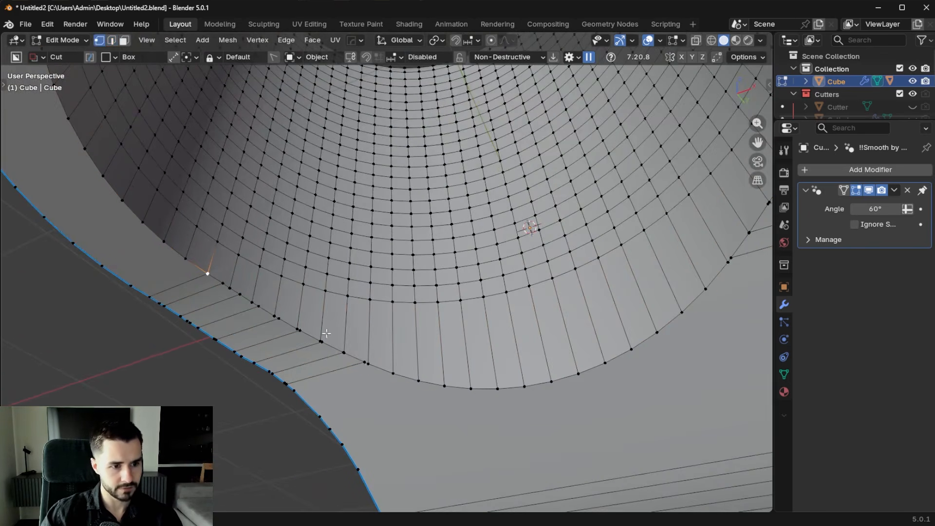
key(y)
click(502, 293)
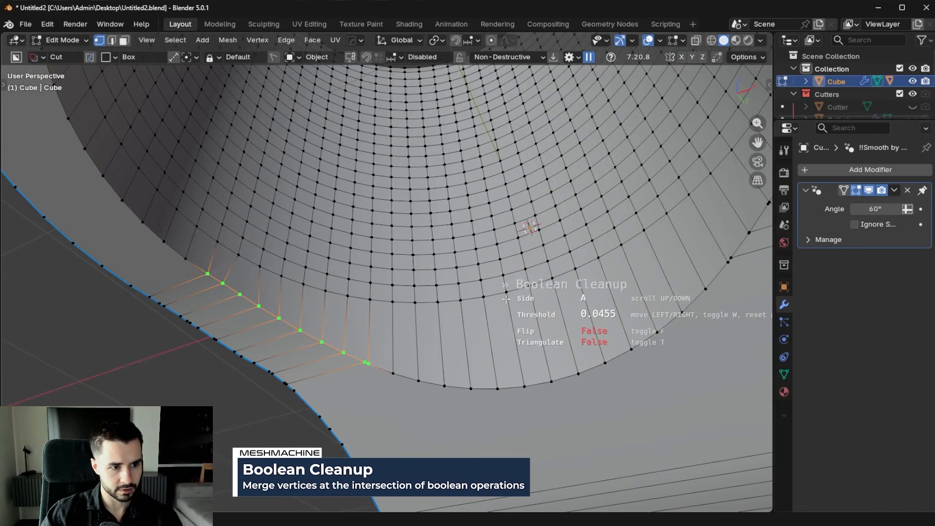
click(507, 299)
scroll(507, 299, down, 3)
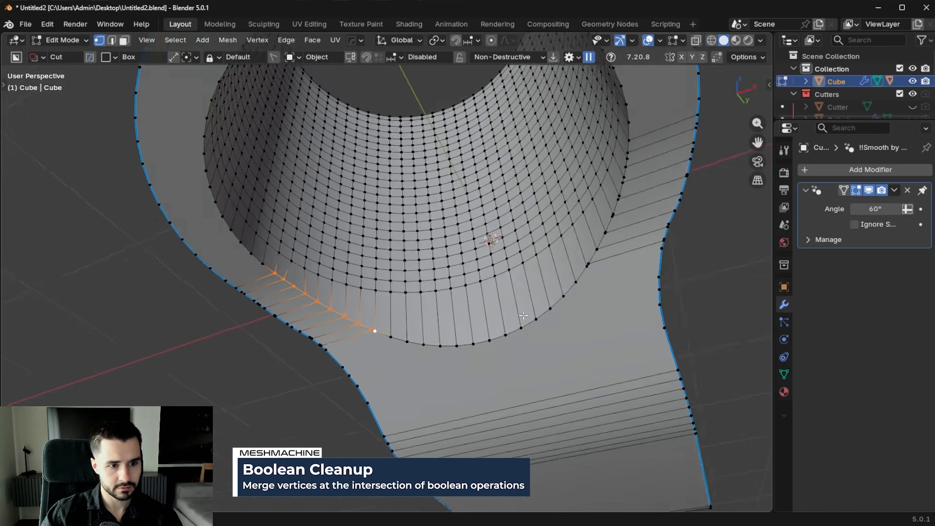
middle_drag(522, 316, 545, 309)
key(y)
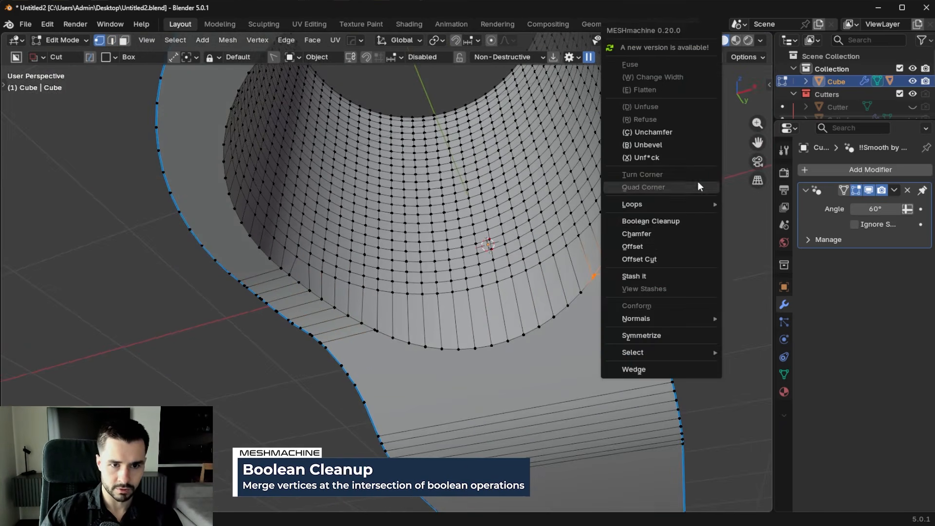
click(674, 221)
Select the vertices along one curved side of the vertical bore's lower rim and merge their near-duplicates with Boolean Cleanup.
scroll(412, 321, up, 2)
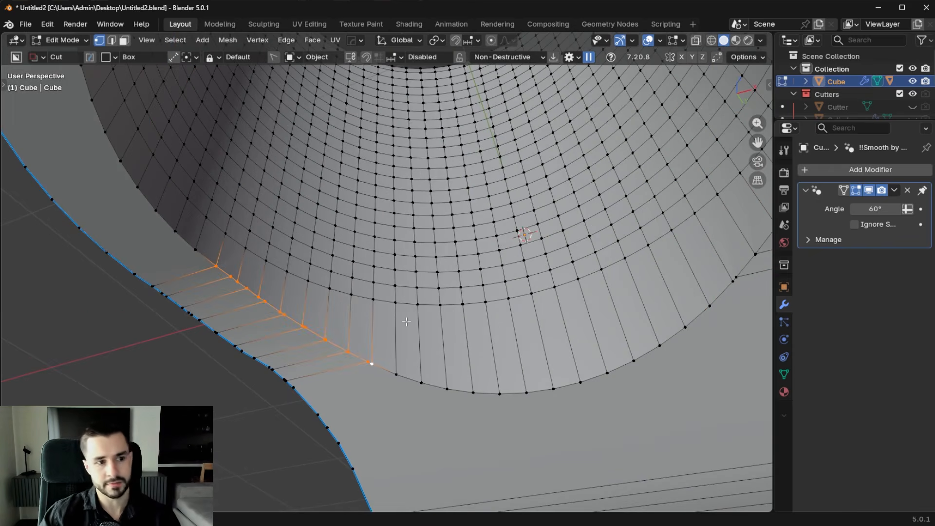
scroll(276, 326, up, 3)
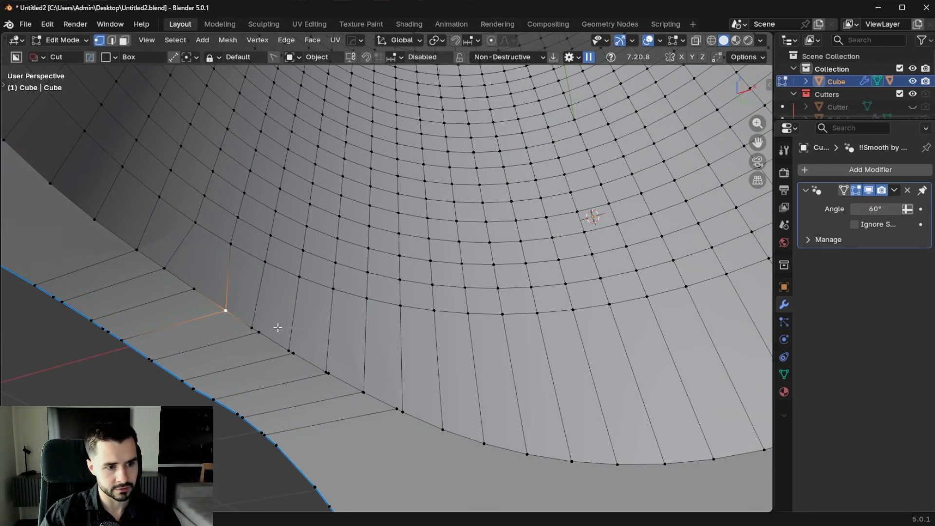
scroll(259, 258, down, 3)
ctrl+click(398, 342)
key(y)
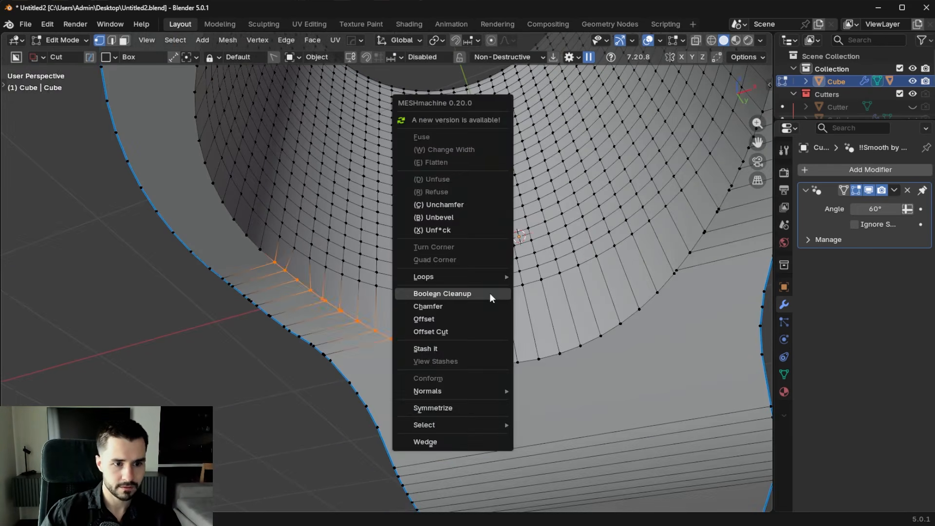
click(491, 295)
Merge the near-duplicate vertices along the opposite curved side of the lower bore rim with Boolean Cleanup at a 0.0300 threshold.
middle_drag(613, 282, 530, 313)
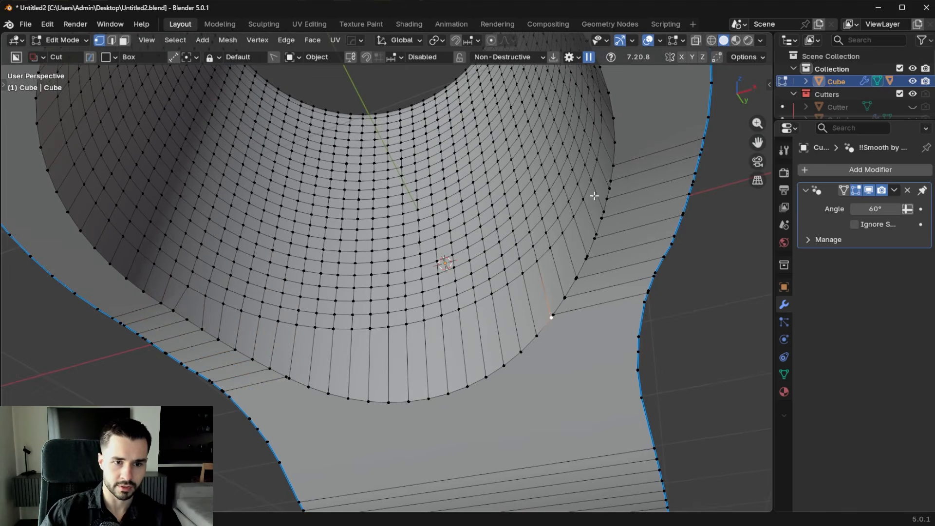
key(y)
click(622, 222)
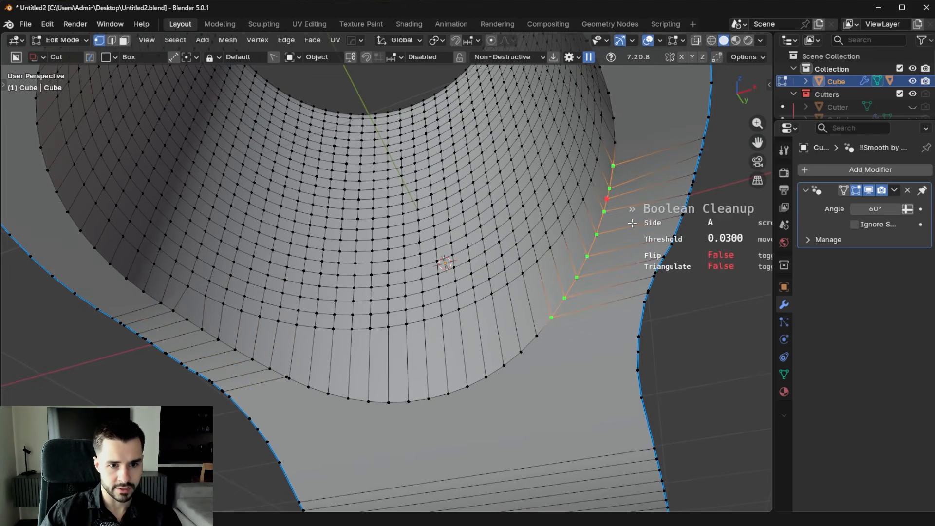
middle_drag(632, 223, 658, 258)
key(ctrl+b)
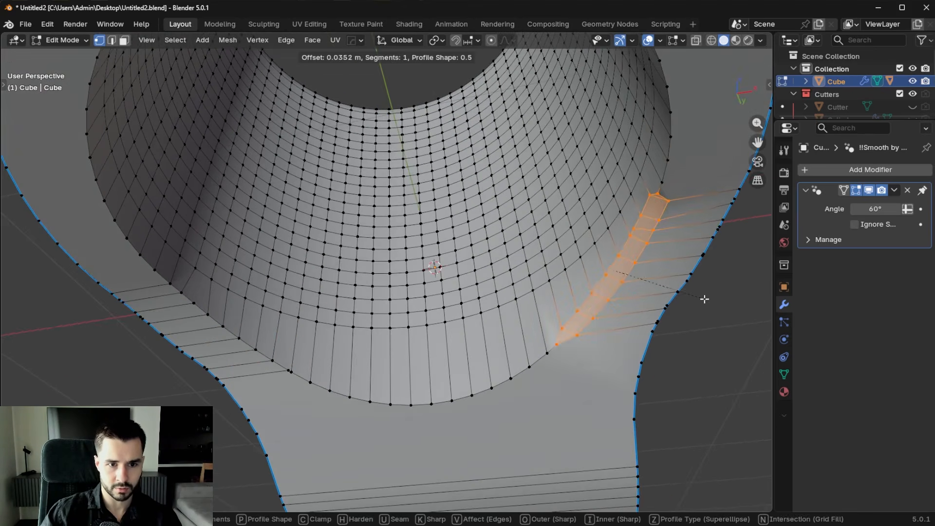
right_click(704, 299)
key(2)
double_click(536, 359)
scroll(540, 357, down, 2)
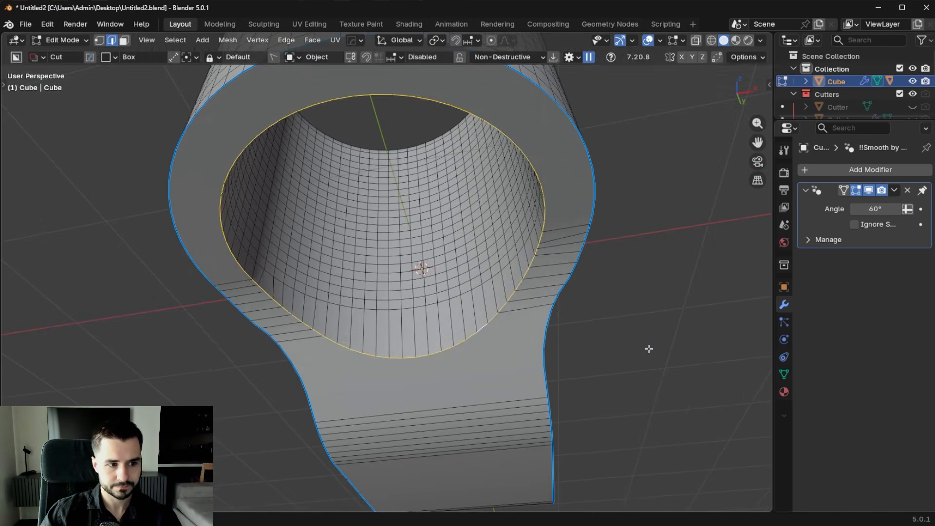
key(ctrl+b)
right_click(664, 349)
Try bevelling the vertical bore's lower rim by 0.0506 m with one segment and Loop Slide off.
scroll(473, 285, down, 3)
mouse_move(473, 285)
middle_down()
mouse_move(462, 372)
mouse_move(473, 382)
mouse_move(463, 273)
middle_up()
key(alt+x)
scroll(432, 358, up, 5)
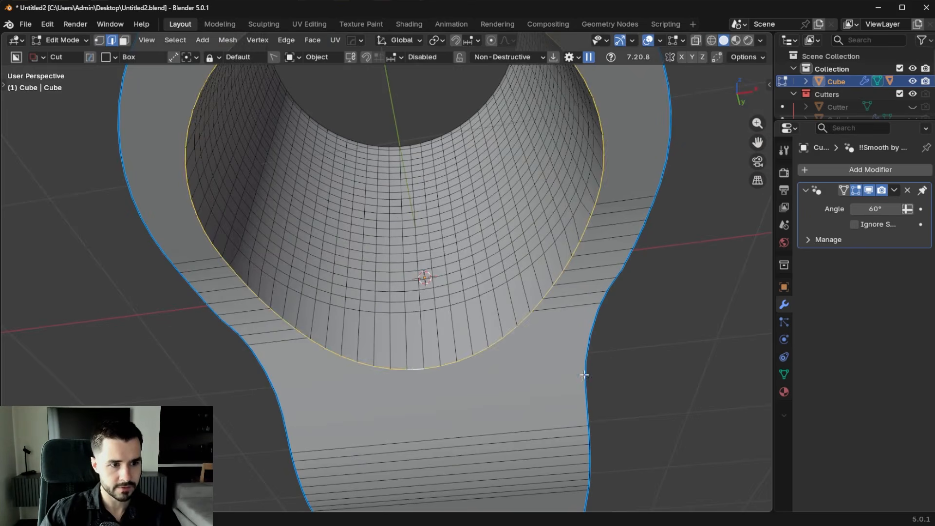
key(ctrl+b)
click(628, 376)
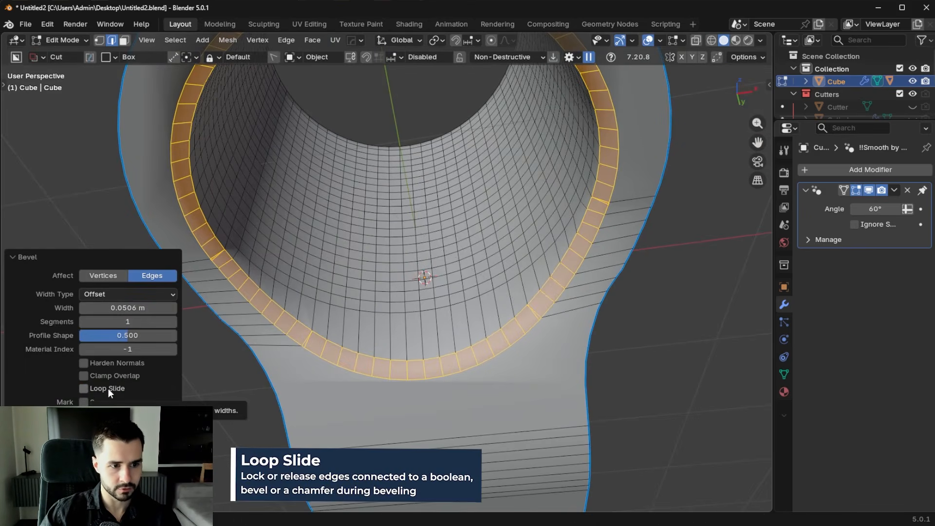
key(ctrl+z)
key(1)
scroll(280, 410, up, 4)
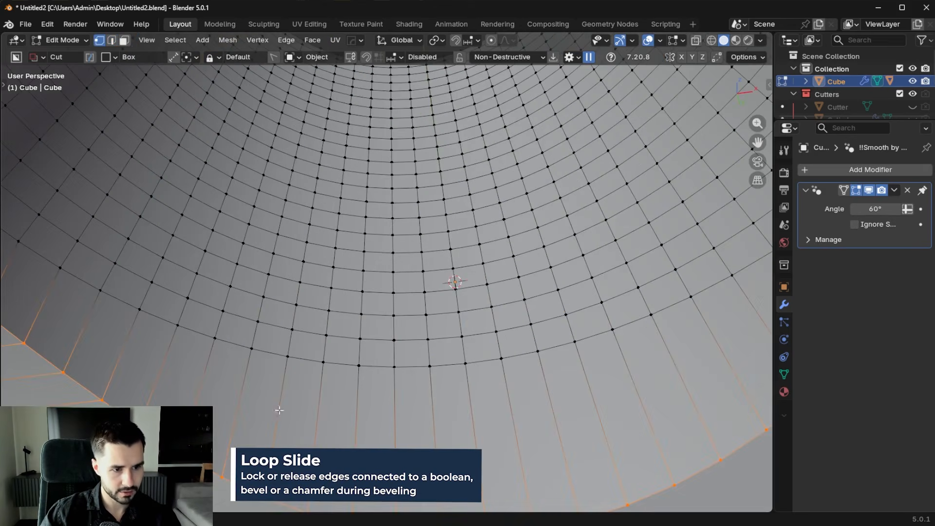
scroll(293, 417, down, 4)
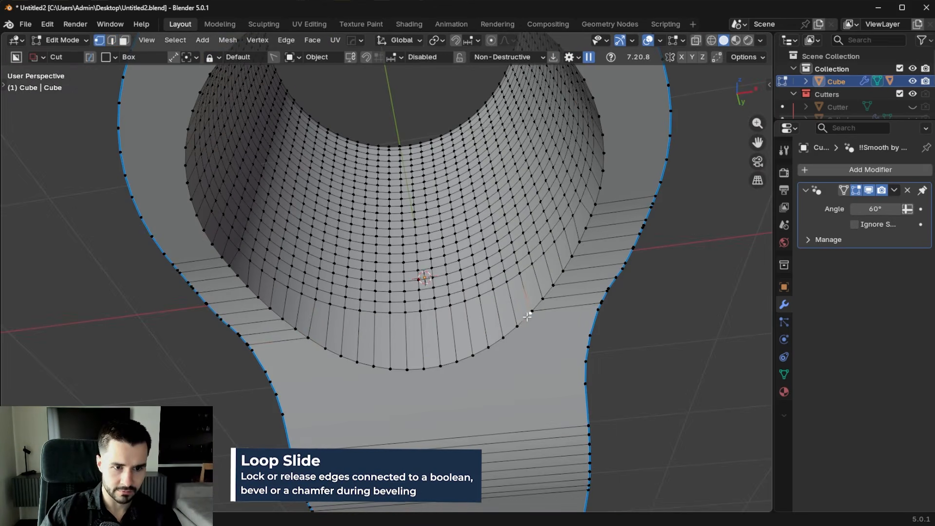
key(g)
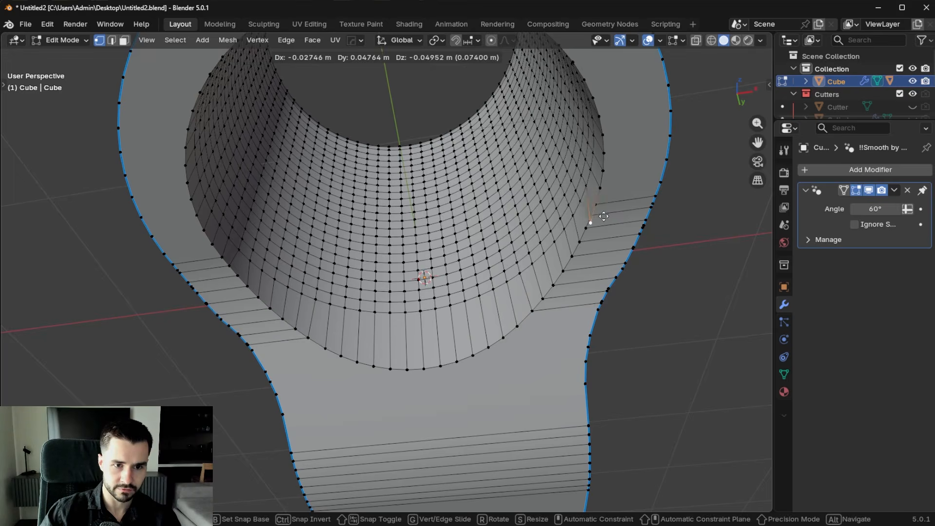
right_click(604, 216)
Nudge the vertex at the far end of the cleaned curved side on the vertical bore's lower rim.
key(a)
key(3)
shift+middle_drag(626, 220, 507, 247)
scroll(507, 247, up, 4)
click(536, 178)
key(g)
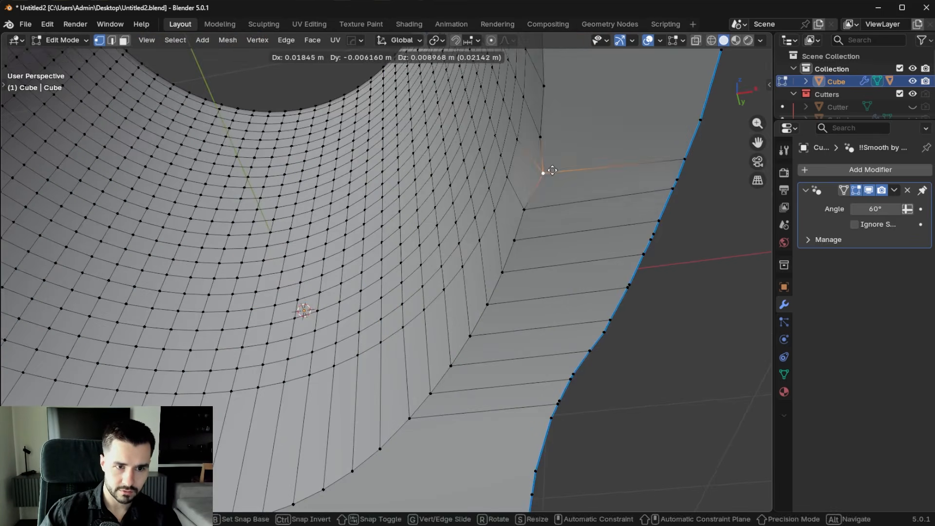
click(542, 178)
Select the full lower rim loop of the vertical bore and bevel it with a single segment.
key(2)
alt+click(522, 225)
scroll(522, 225, down, 5)
key(ctrl+b)
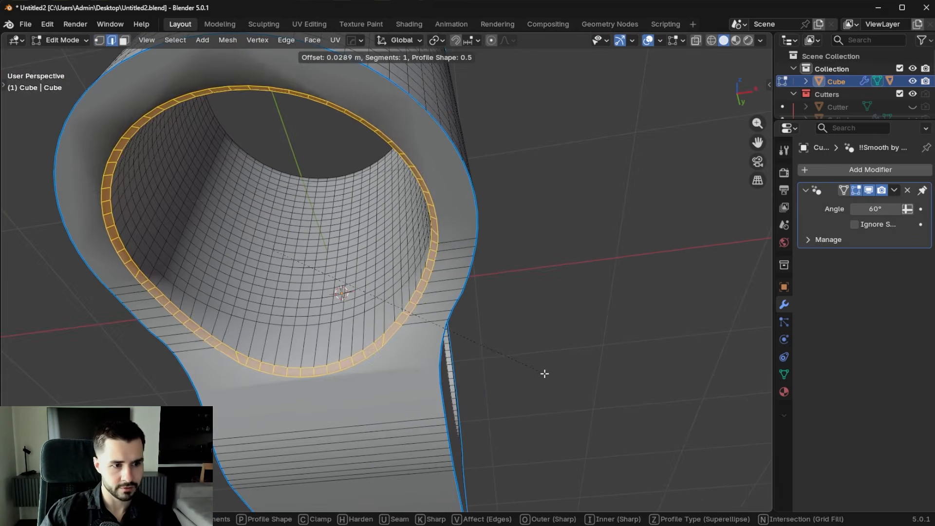
click(568, 377)
Sharpen the connector body's shading in object mode with an auto smooth angle of 28.4°.
key(Tab)
key(q)
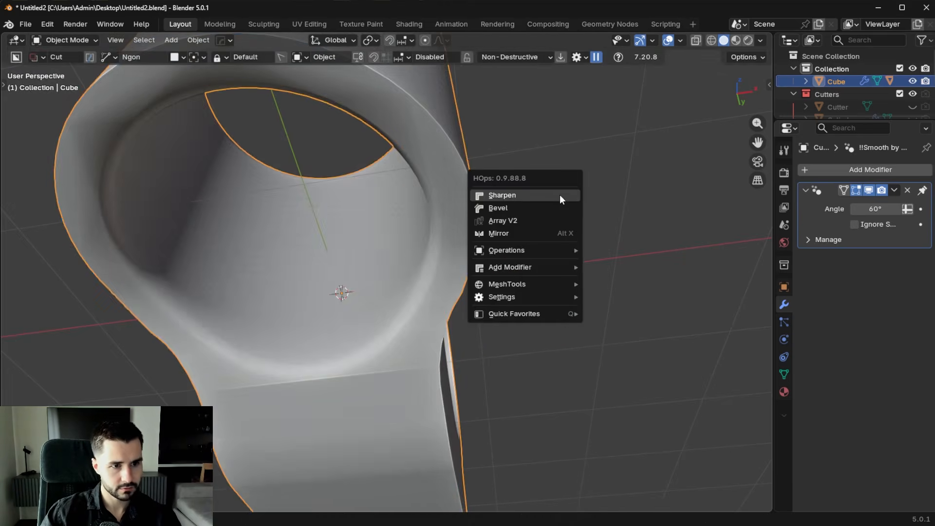
click(560, 196)
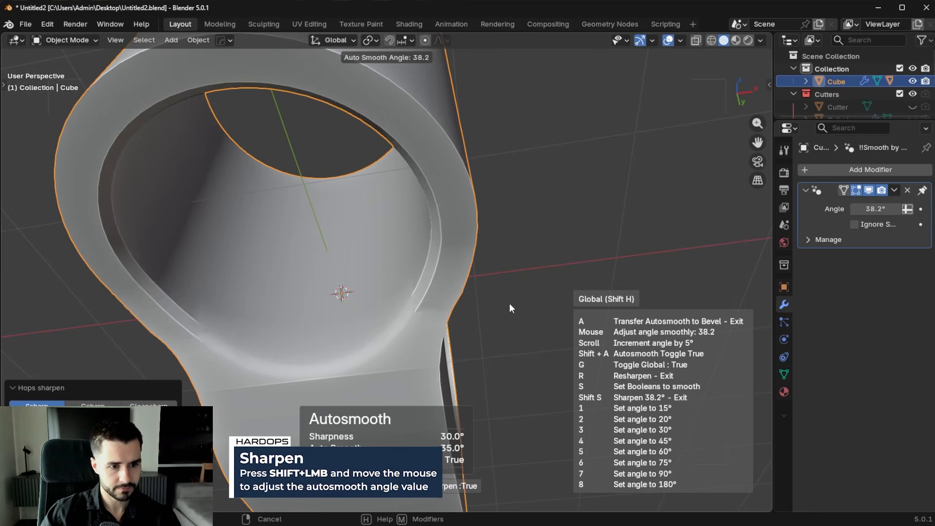
click(666, 272)
scroll(665, 268, down, 4)
middle_drag(665, 268, 470, 204)
scroll(497, 209, down, 3)
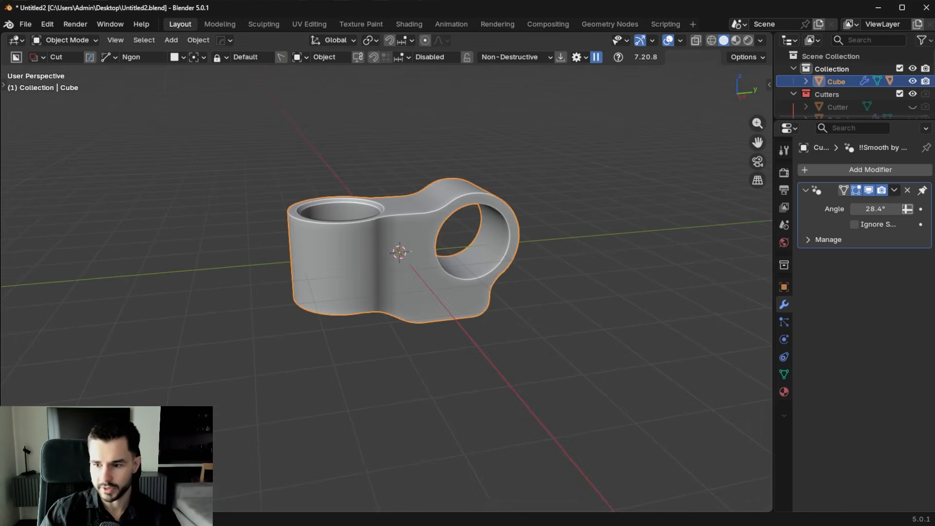
Bevel one rim of the horizontal bore by 0.0817 m with a single segment.
middle_drag(358, 274, 437, 278)
key(Tab)
scroll(456, 333, up, 4)
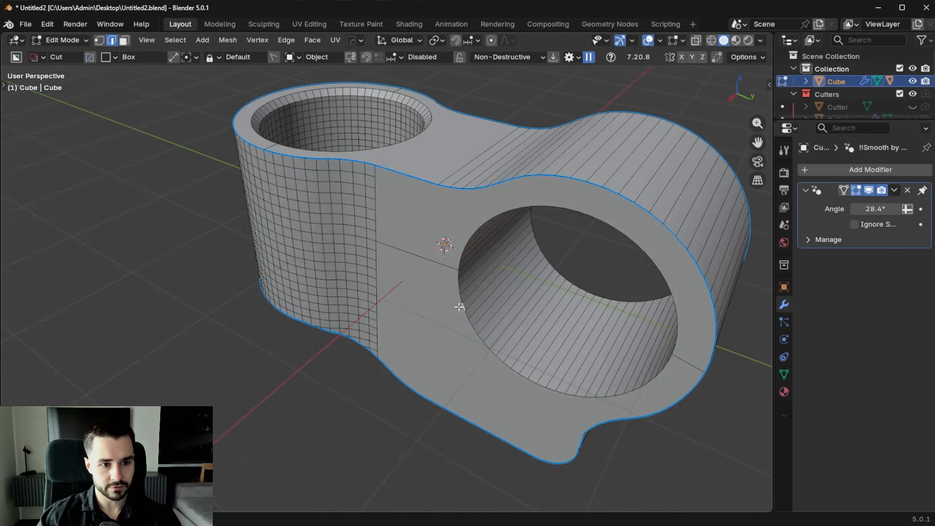
middle_drag(640, 334, 719, 330)
key(ctrl+b)
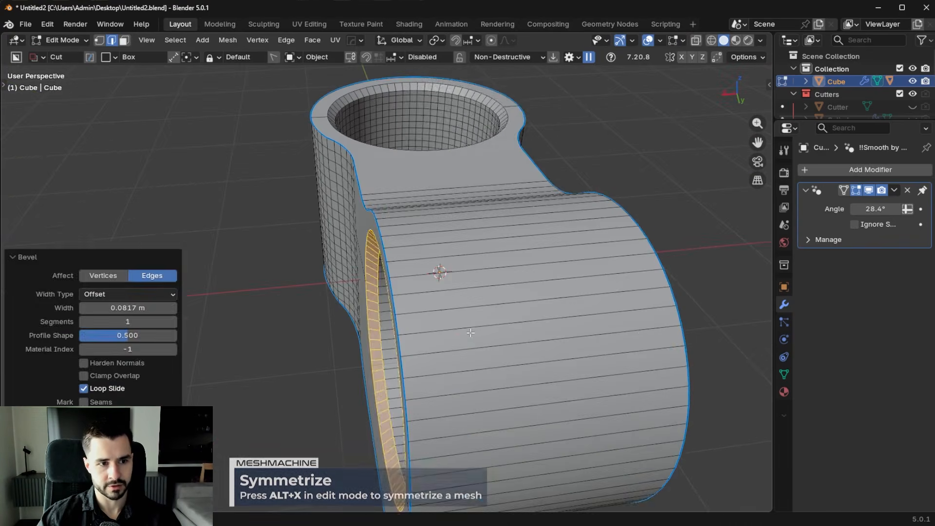
Symmetrize the connector mesh to copy the horizontal bore's bevelled rim to the opposite side, and return to object mode.
scroll(559, 336, down, 4)
key(Tab)
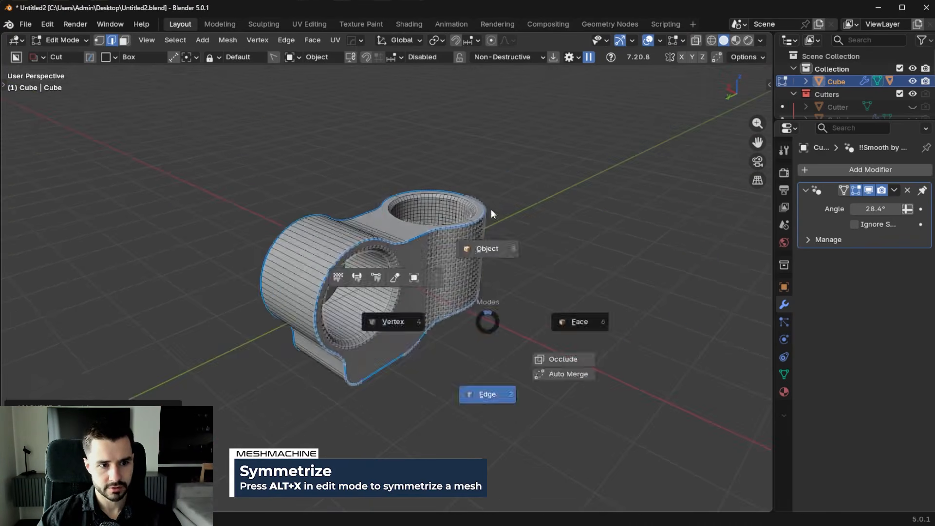
middle_drag(491, 209, 371, 316)
scroll(378, 311, up, 3)
shift+middle_drag(443, 296, 462, 186)
scroll(463, 292, down, 3)
middle_drag(463, 335, 492, 373)
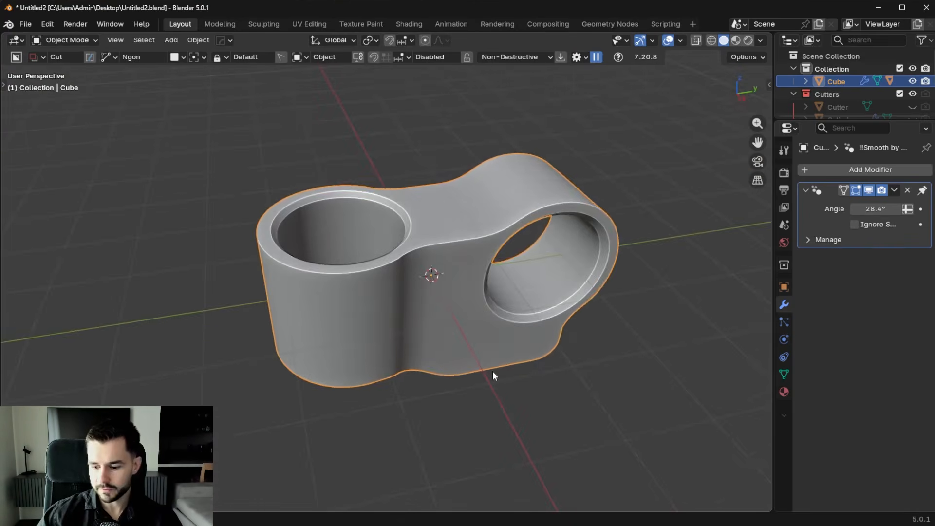
Add a 64-vertex mesh cylinder with 1 m radius and 2 m depth in side view and shade it auto smooth.
key(KP_3)
key(shift+a)
mouse_move(510, 184)
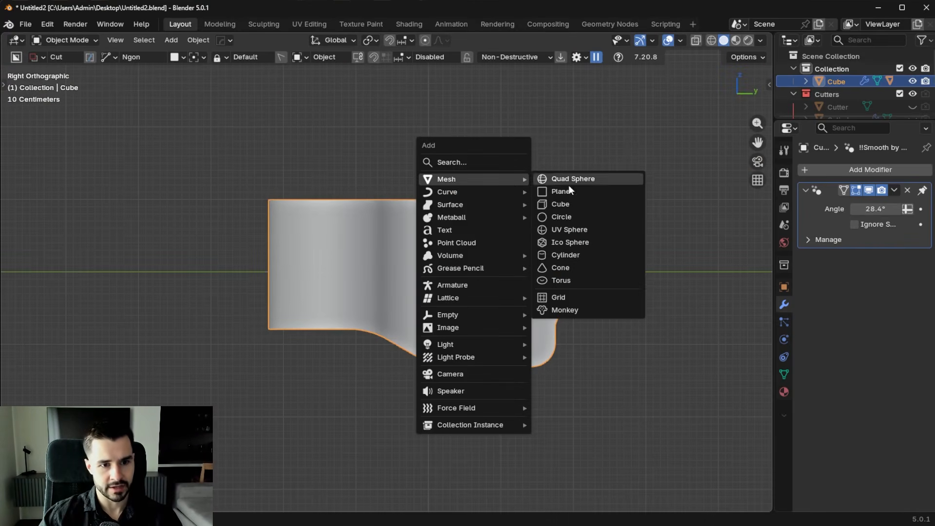
click(577, 259)
right_click(503, 219)
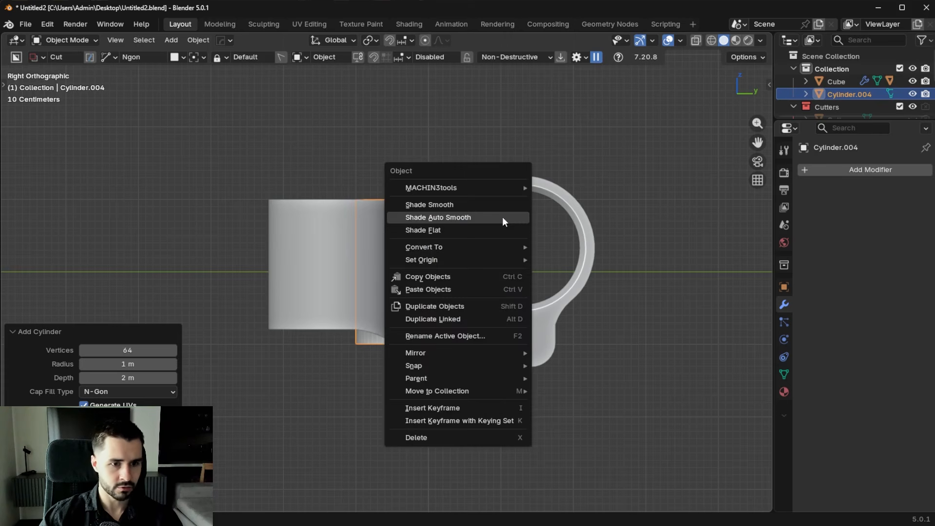
click(502, 217)
Flatten the new cylinder along Z to about 0.2 scale and move it over the lower half of the vertical cylindrical end.
key(s)
key(z)
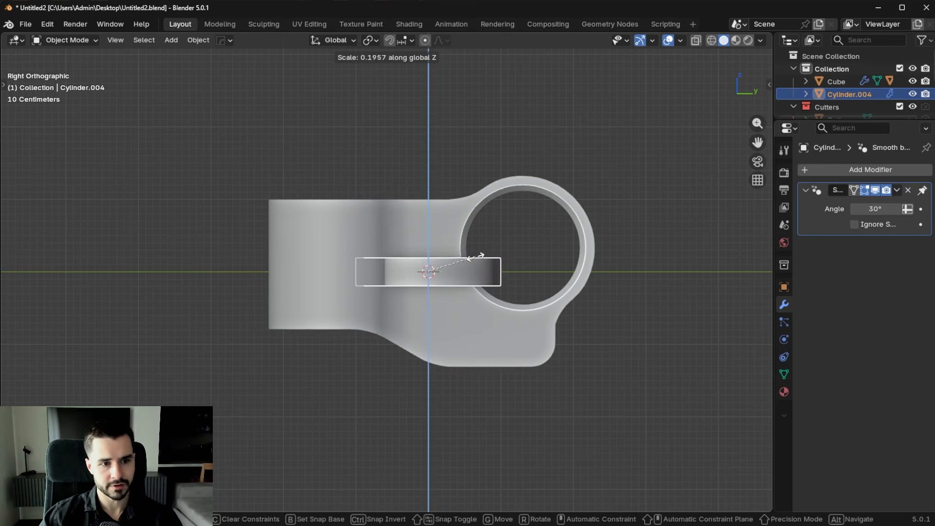
click(481, 258)
key(g)
click(453, 283)
Enlarge the flat cylinder slightly so it protrudes around the vertical cylindrical end as a collar.
key(s)
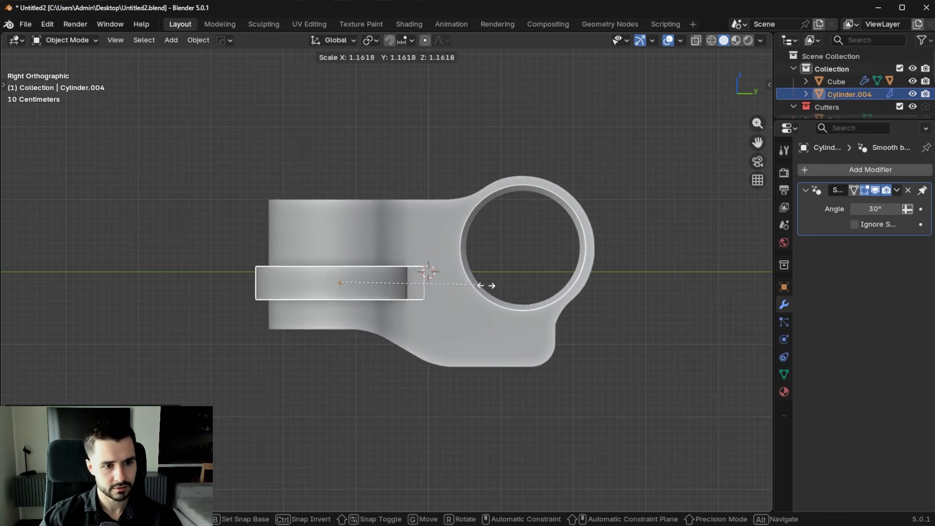
click(509, 283)
middle_drag(508, 283, 593, 351)
key(s)
click(564, 331)
middle_drag(560, 330, 578, 355)
Try a Boolean difference and a Boolean union between the flat collar cylinder and the connector body.
shift+click(458, 266)
key(ctrl+KP_Subtract)
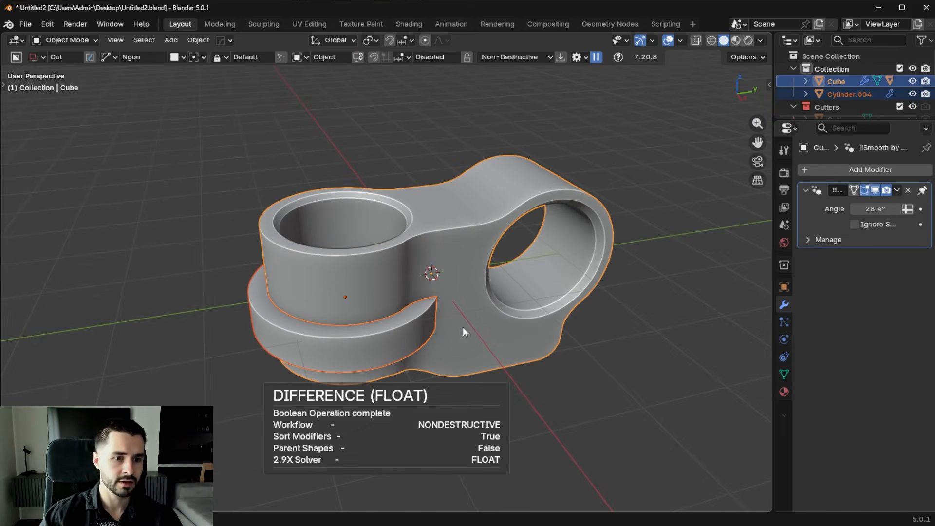
middle_drag(463, 326, 406, 320)
click(426, 301)
click(448, 267)
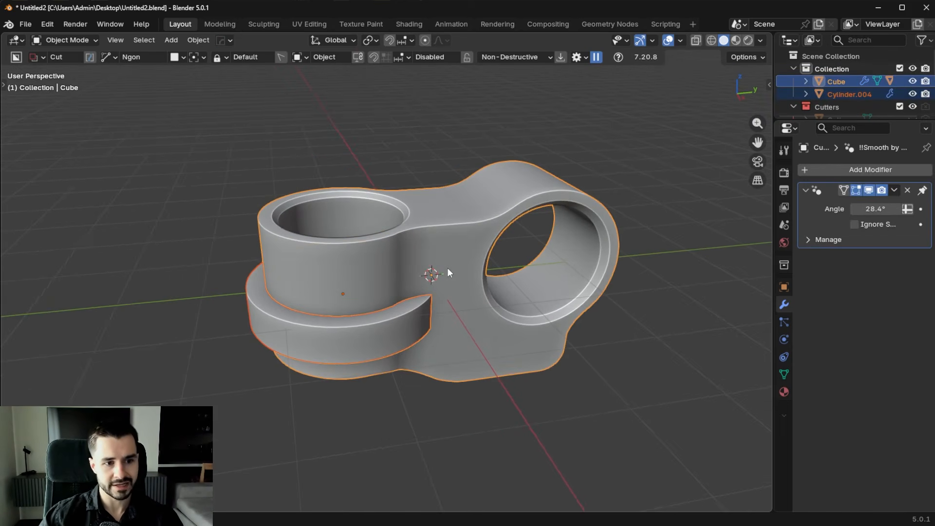
key(ctrl+KP_Add)
Apply the flat collar cylinder's scale and open its mesh for face editing.
scroll(439, 332, up, 4)
click(421, 345)
key(Tab)
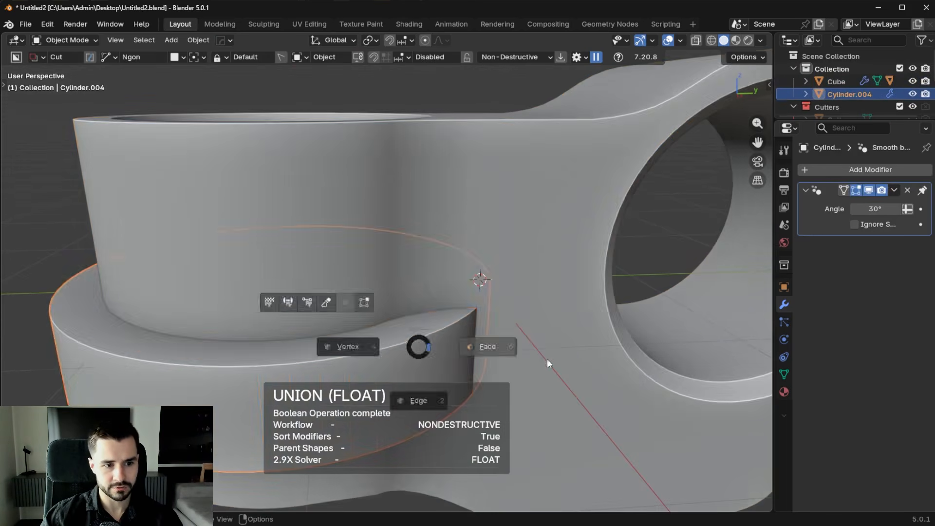
key(Tab)
key(ctrl+a)
click(531, 204)
key(Tab)
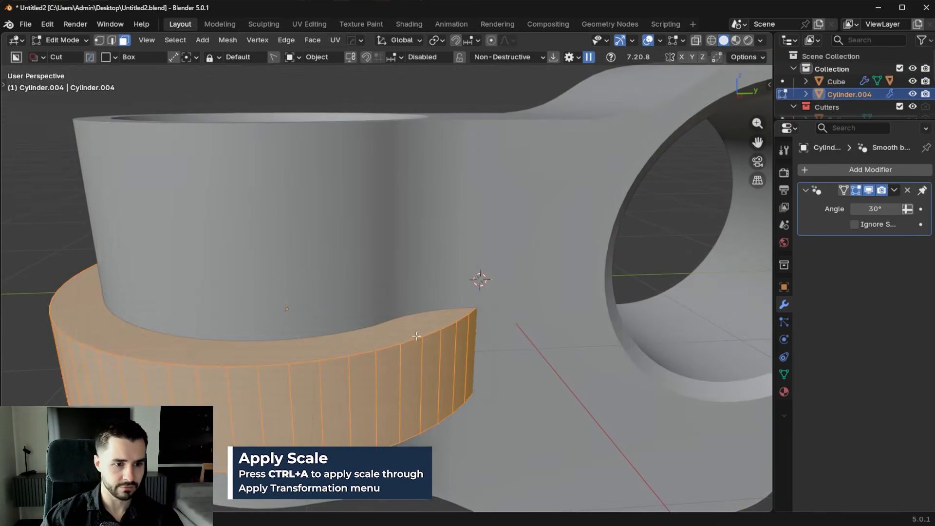
Round the collar cylinder's upper and lower rims with a multi-segment bevel on both cap faces, and return to object mode.
click(417, 334)
middle_drag(417, 333, 431, 271)
shift+click(433, 274)
middle_drag(531, 281, 636, 360)
key(ctrl+b)
scroll(637, 360, up, 4)
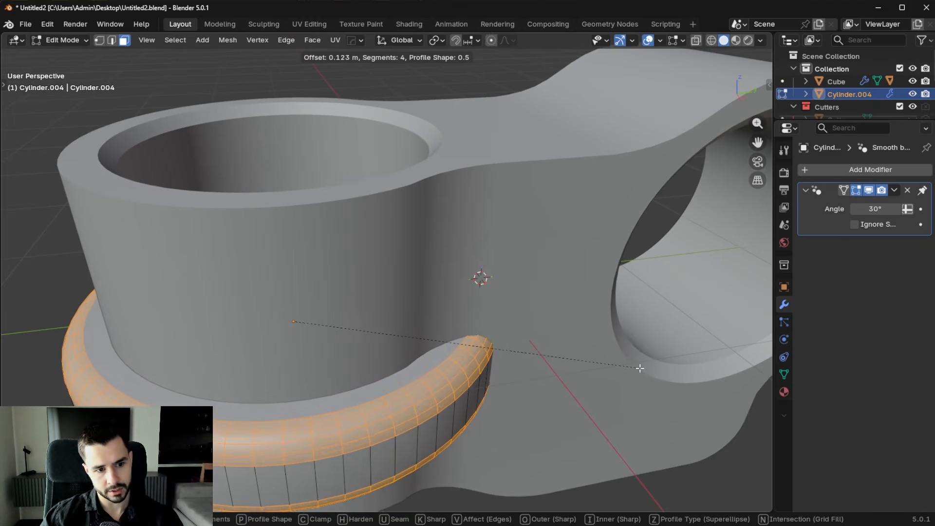
click(666, 378)
key(Tab)
Join the rounded collar to the connector body with a Boolean union and hide the source cylinder.
middle_drag(528, 344, 582, 342)
shift+click(548, 271)
key(ctrl+KP_Add)
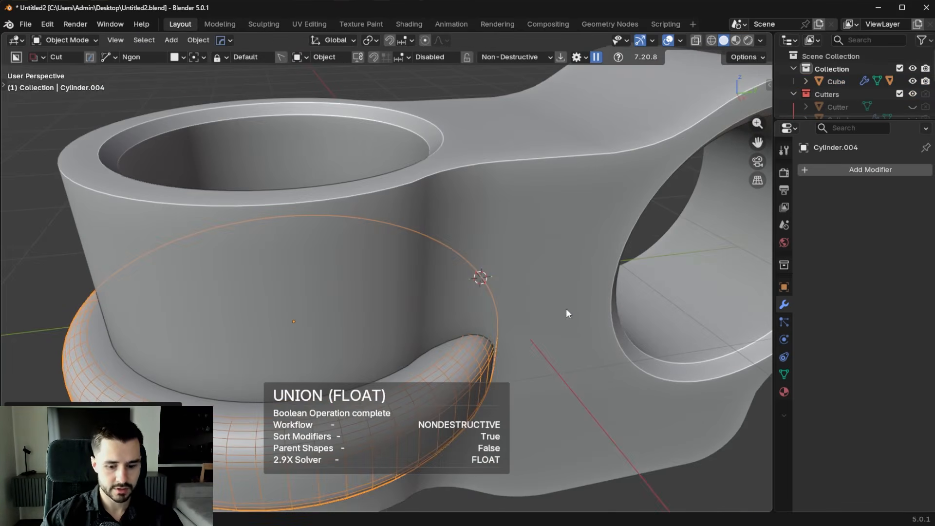
key(h)
Toggle the union's display on the connector body to compare, and apply the Boolean modifier.
click(528, 275)
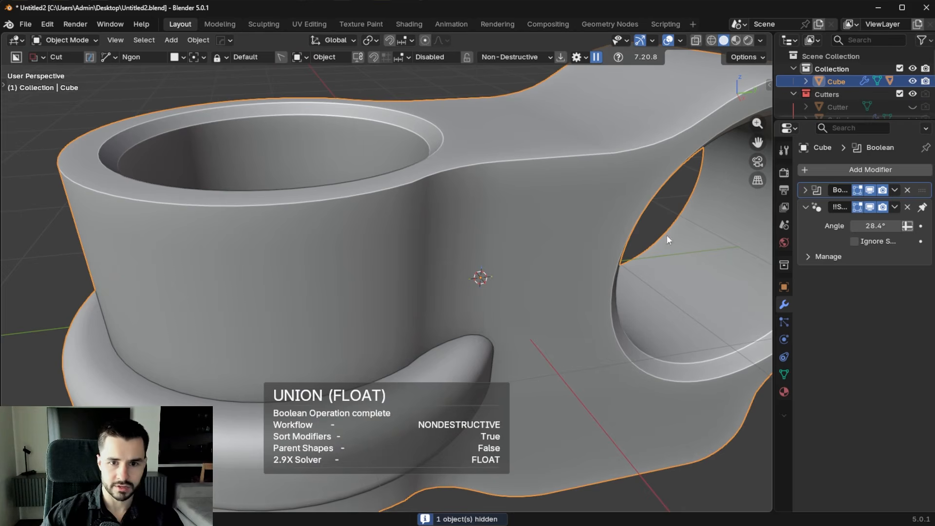
click(869, 189)
click(869, 190)
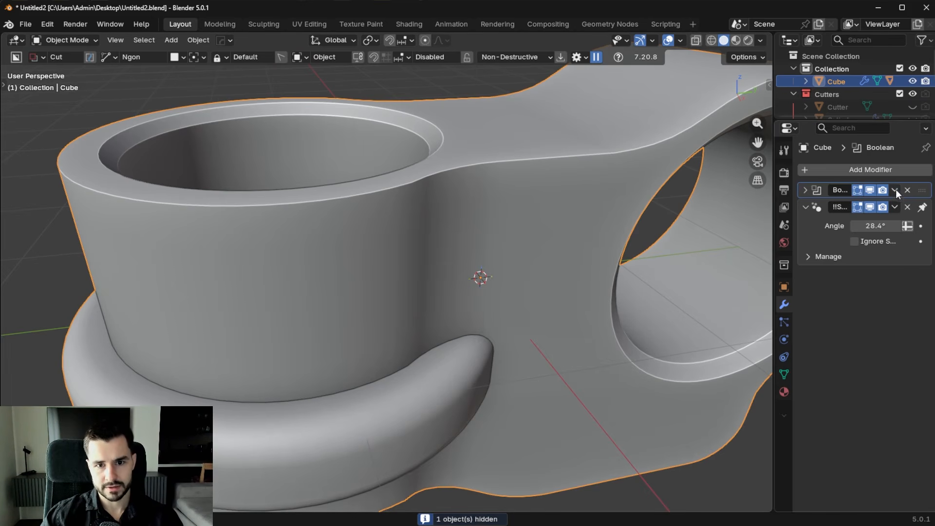
click(896, 190)
click(876, 204)
key(Tab)
mouse_move(448, 376)
middle_down()
mouse_move(421, 317)
mouse_move(429, 305)
mouse_move(249, 294)
middle_up()
scroll(430, 305, down, 3)
key(Tab)
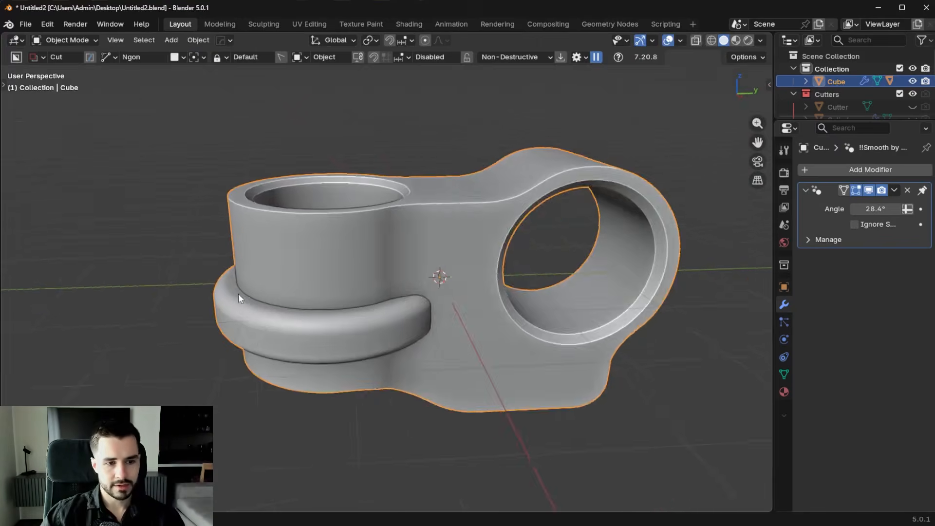
Try bevelling the loop where the collar meets the vertical cylinder by about 0.081 m with seven segments.
scroll(493, 335, up, 5)
key(Tab)
click(463, 347)
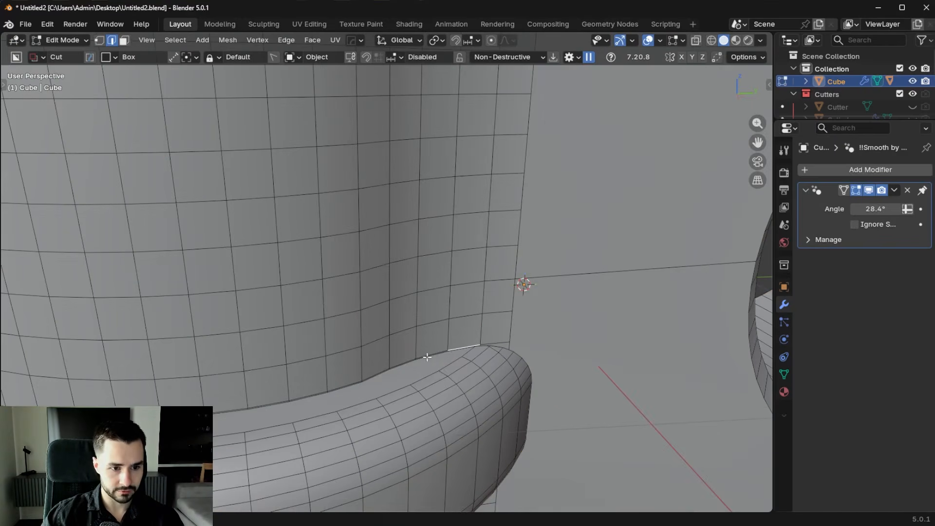
key(ctrl+b)
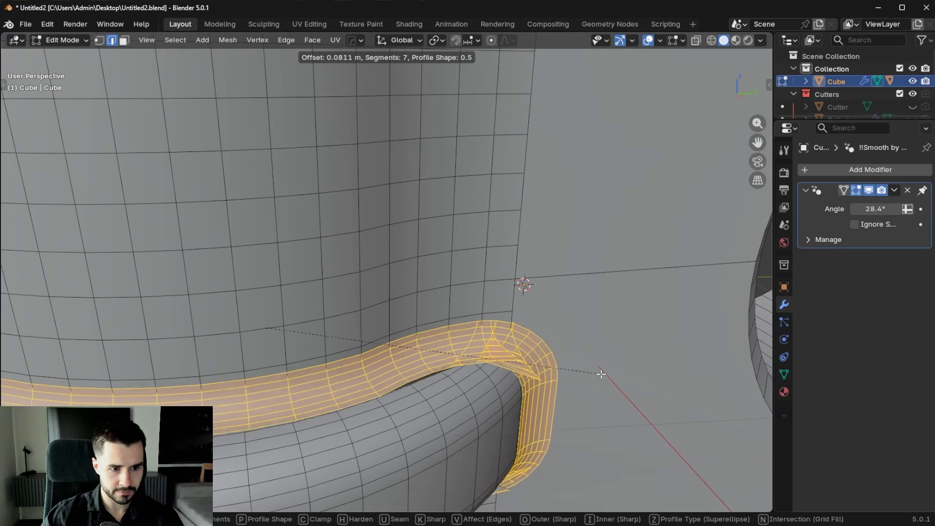
key(Escape)
Reselect the whole collar junction loop and try a seven-segment bevel of about 0.079 m.
scroll(488, 353, up, 3)
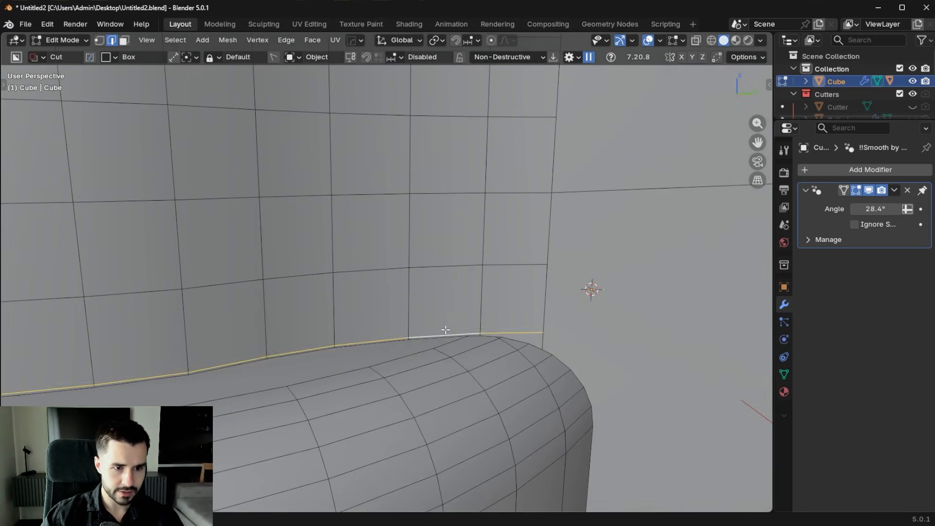
key(alt+a)
middle_drag(445, 330, 477, 343)
alt+click(465, 340)
scroll(467, 340, down, 4)
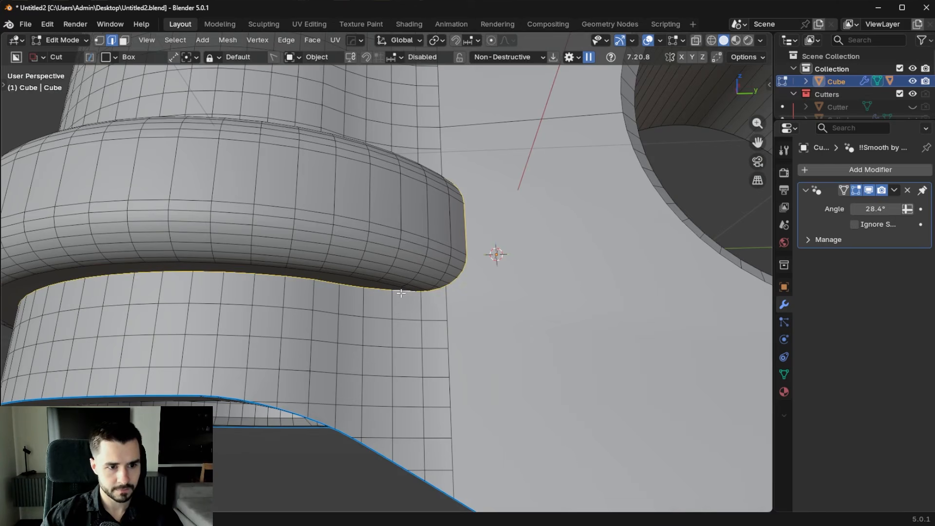
scroll(420, 291, down, 2)
middle_drag(497, 292, 587, 352)
scroll(593, 355, up, 3)
key(ctrl+b)
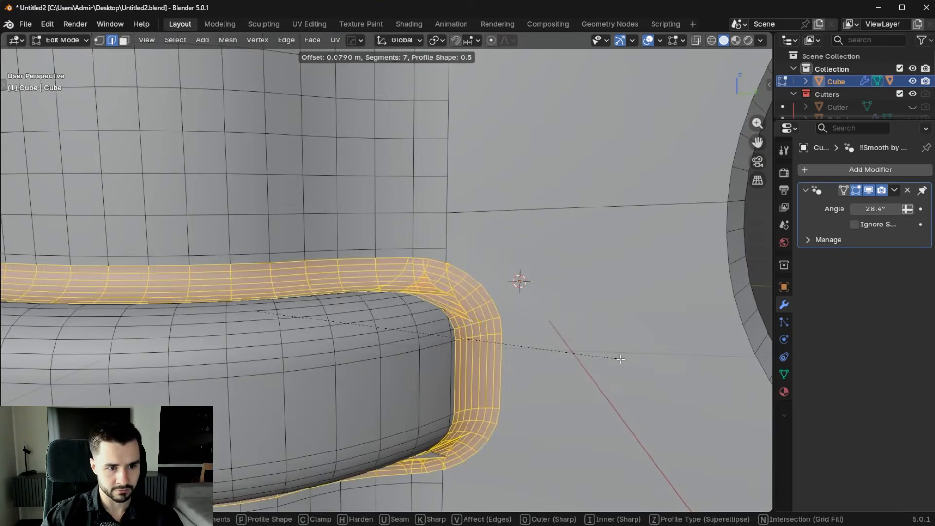
right_click(621, 360)
Try MESHmachine's Offset Cut on the collar junction loop and examine the closely spaced vertices at the collar's end.
scroll(605, 343, up, 4)
middle_drag(553, 306, 507, 286)
key(y)
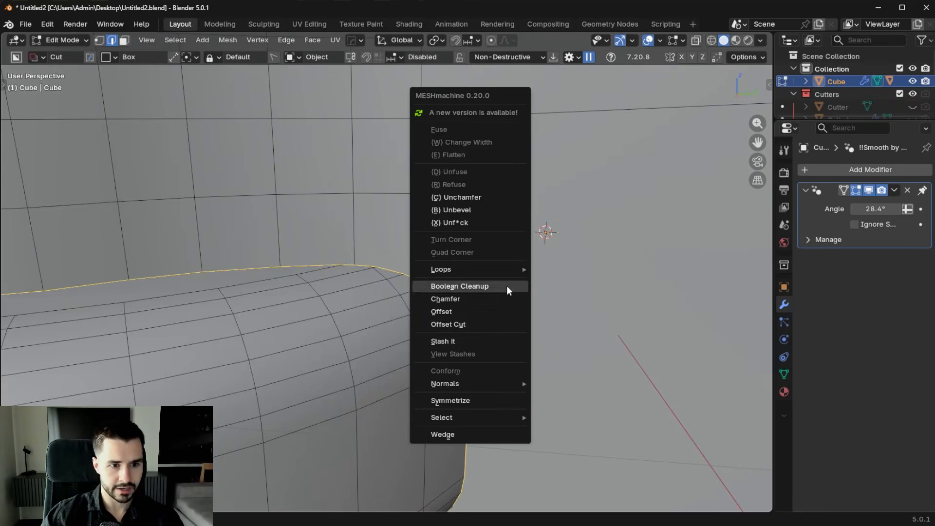
click(491, 326)
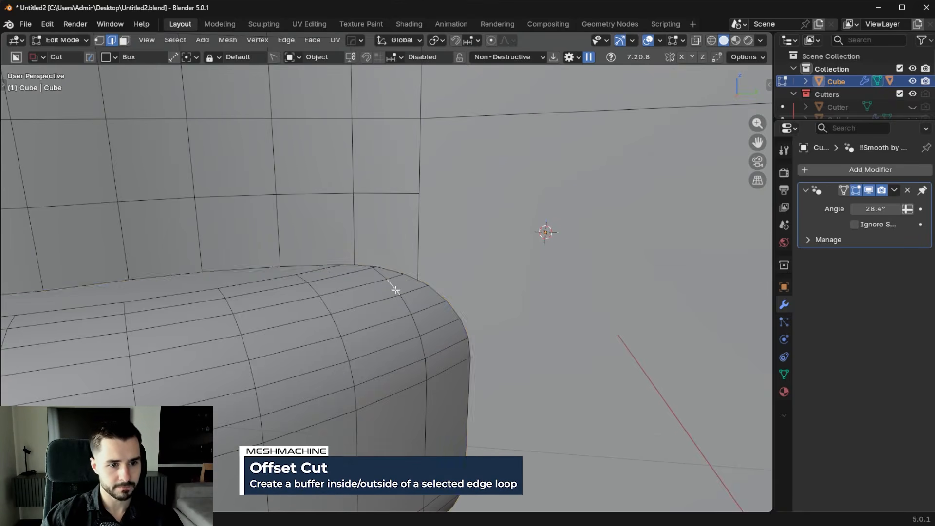
scroll(370, 268, up, 5)
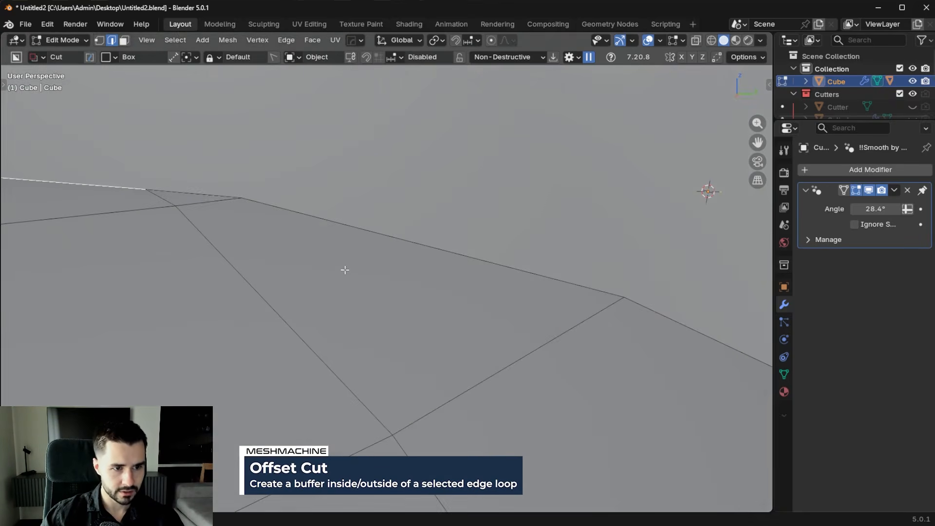
scroll(161, 202, down, 5)
scroll(277, 237, up, 6)
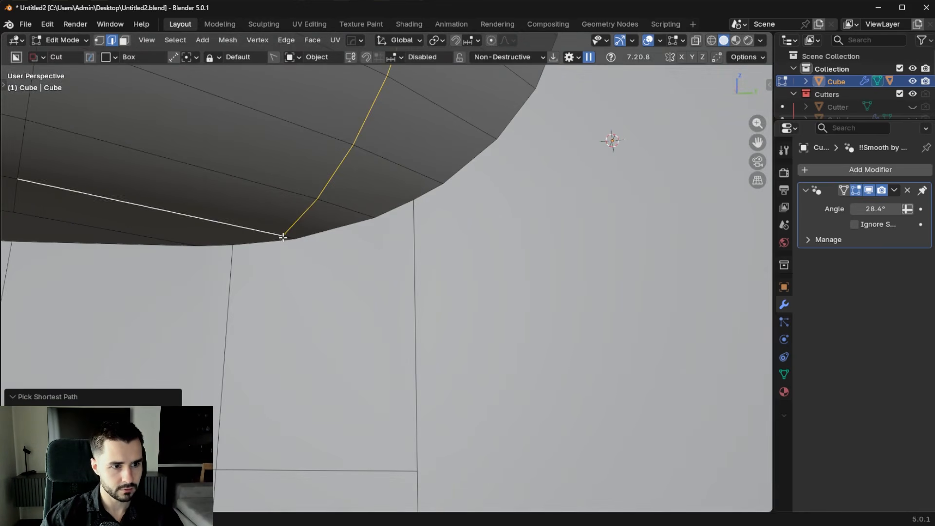
scroll(428, 250, down, 4)
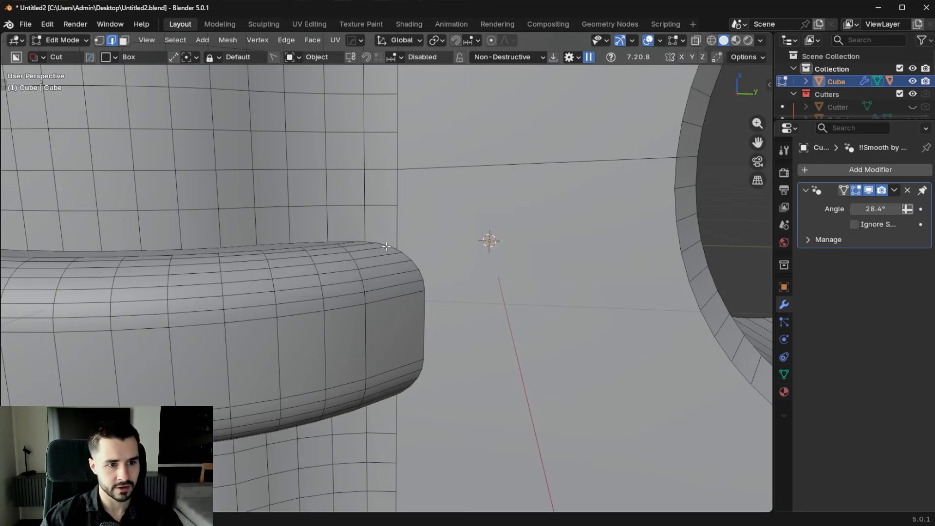
Try bevelling the collar junction loop by 0.055 m with seven segments and undo it.
alt+click(382, 239)
middle_drag(383, 239, 428, 279)
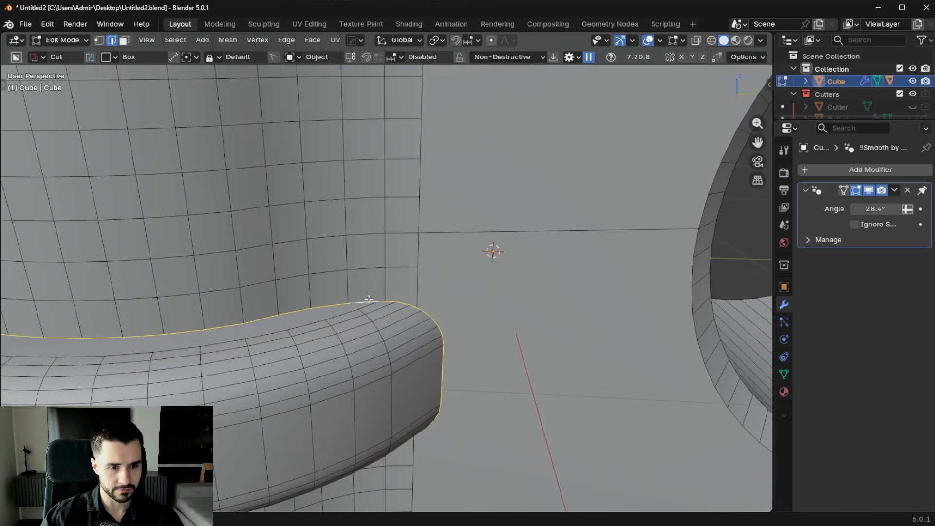
key(ctrl+b)
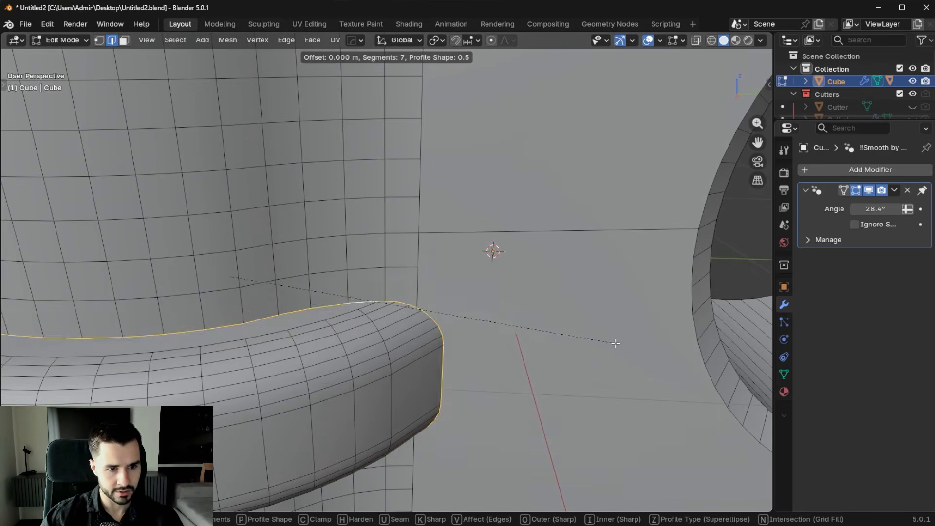
click(624, 344)
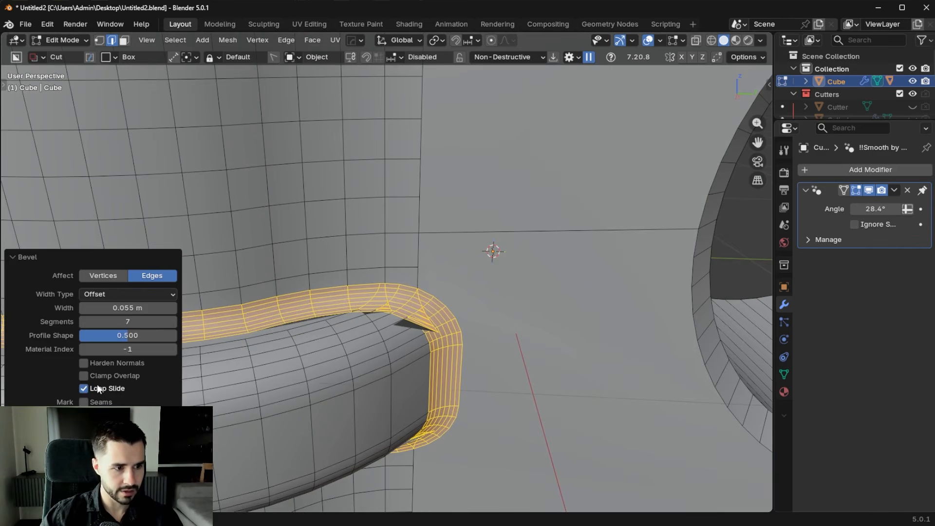
key(ctrl+z)
Merge the closely spaced vertices along the upper corner of the collar junction into their neighbouring loop vertices.
scroll(515, 327, up, 4)
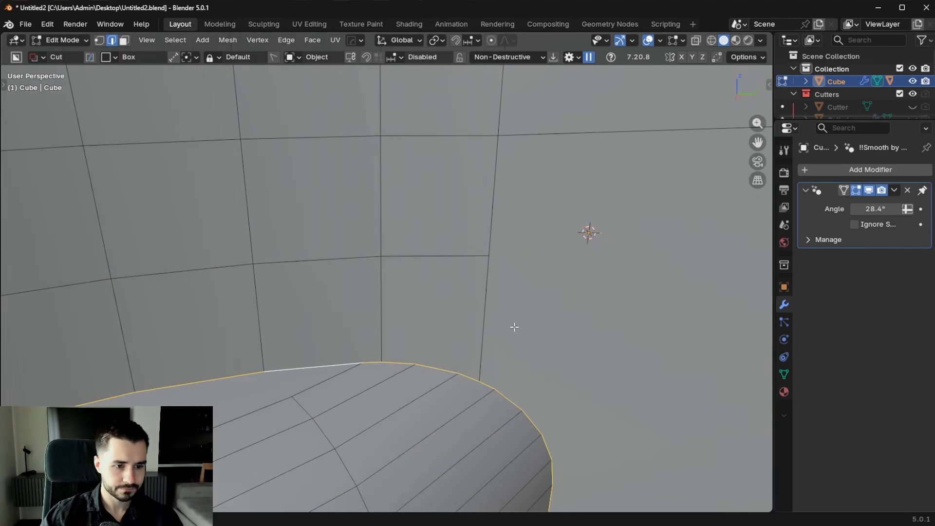
scroll(514, 327, down, 4)
key(Tab)
scroll(417, 320, up, 2)
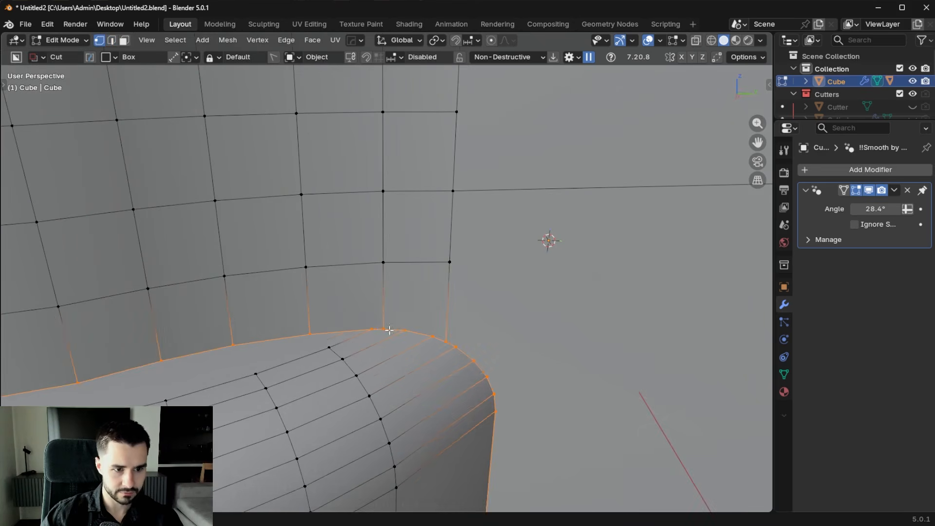
click(386, 330)
shift+click(371, 329)
key(1)
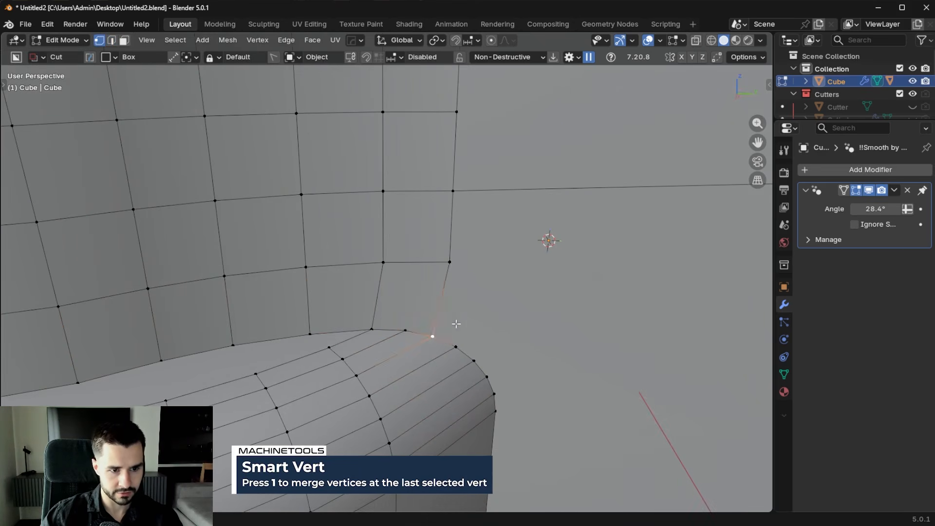
Try a seven-segment bevel of about 0.031 m on the junction loop around the merged corner.
key(2)
key(ctrl+b)
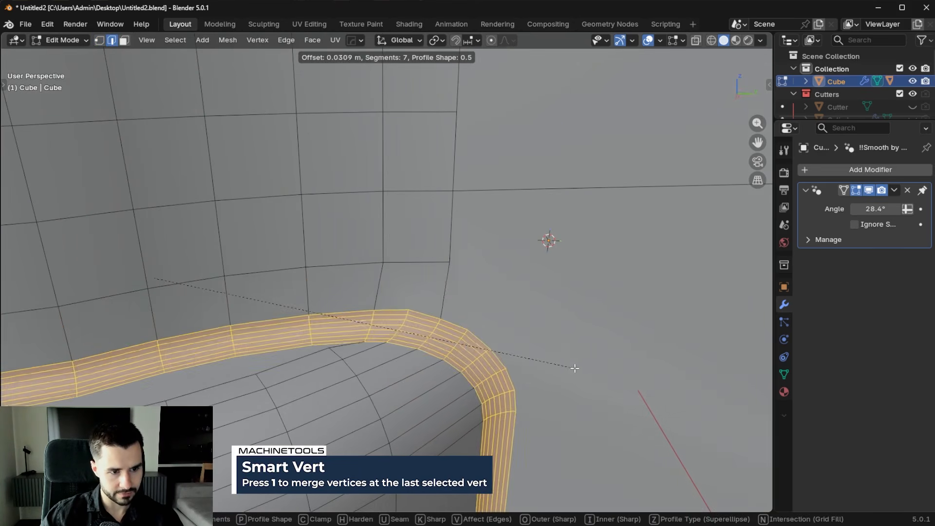
right_click(580, 369)
Dissolve the edge loop running around the collar's profile closest to its end at the junction.
key(alt+a)
alt+click(368, 389)
scroll(369, 389, down, 3)
key(ctrl+x)
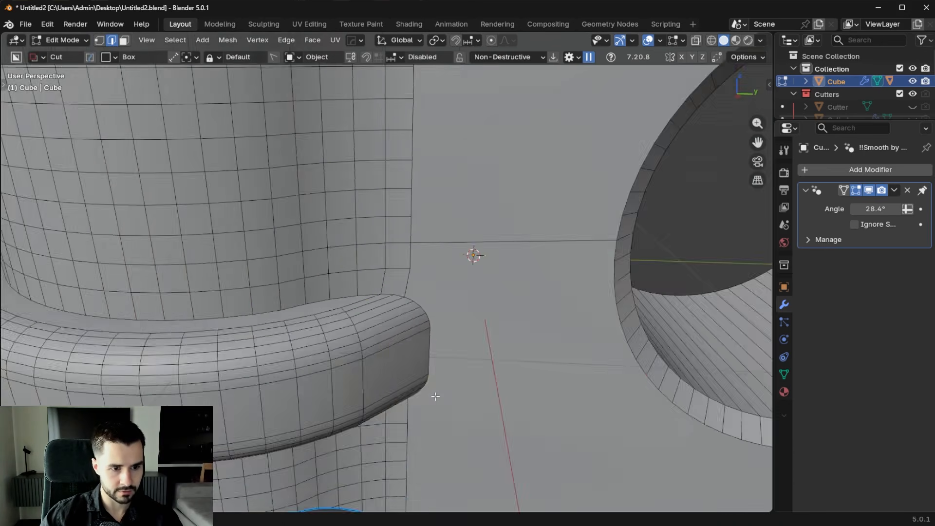
Merge the closely spaced vertices along the lower corner of the collar junction into their neighbouring loop vertices.
scroll(438, 321, up, 4)
middle_drag(433, 394, 360, 252)
key(1)
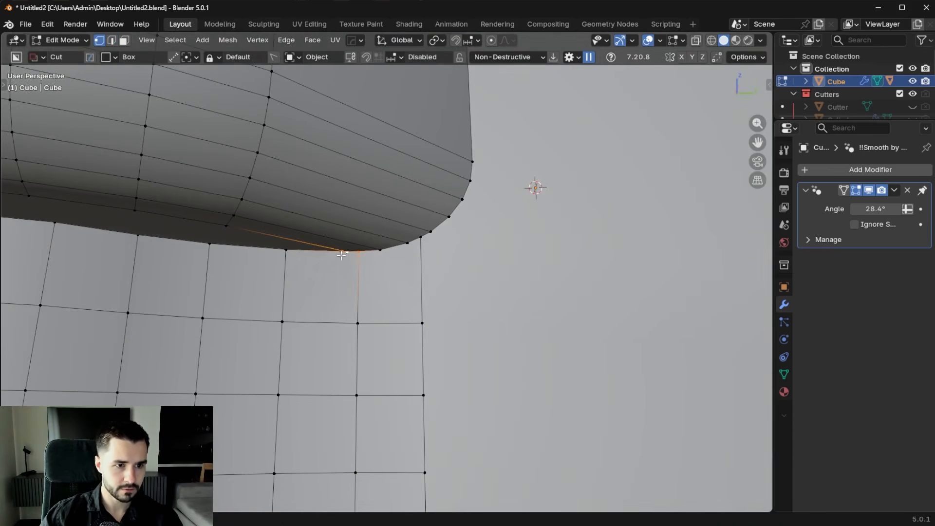
key(2)
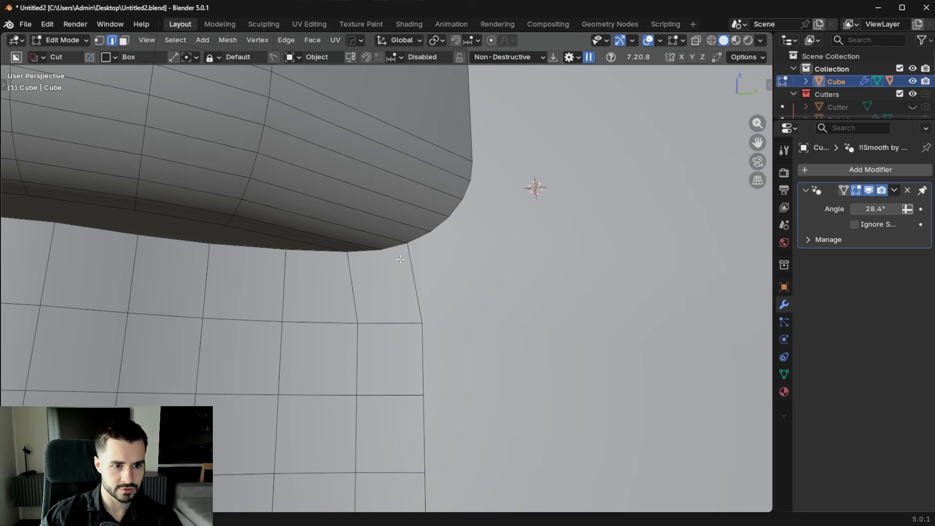
Bevel the collar junction loop by about 0.069 m with seven segments.
middle_drag(521, 248, 587, 343)
key(ctrl+b)
right_click(577, 307)
key(ctrl+b)
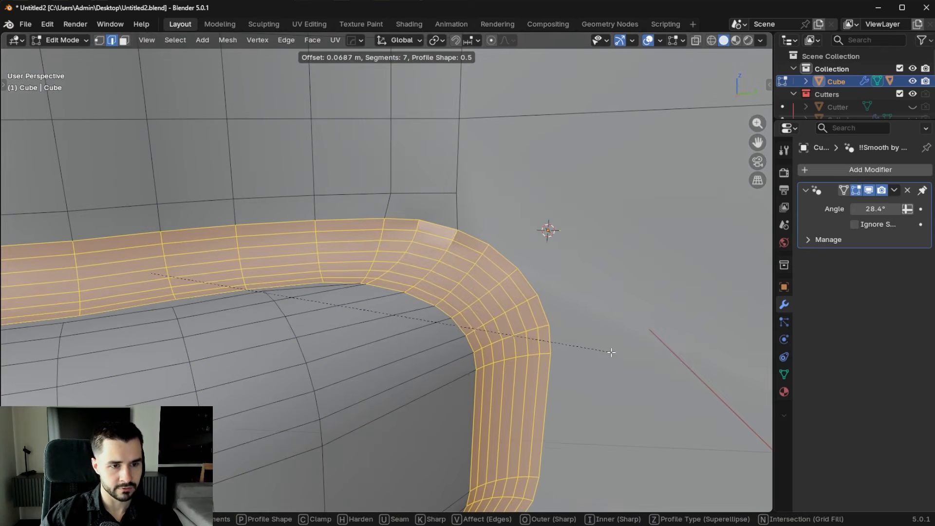
click(611, 353)
Sharpen the part with Hard Ops and set the auto smooth angle to about 33°.
key(Tab)
key(q)
click(541, 241)
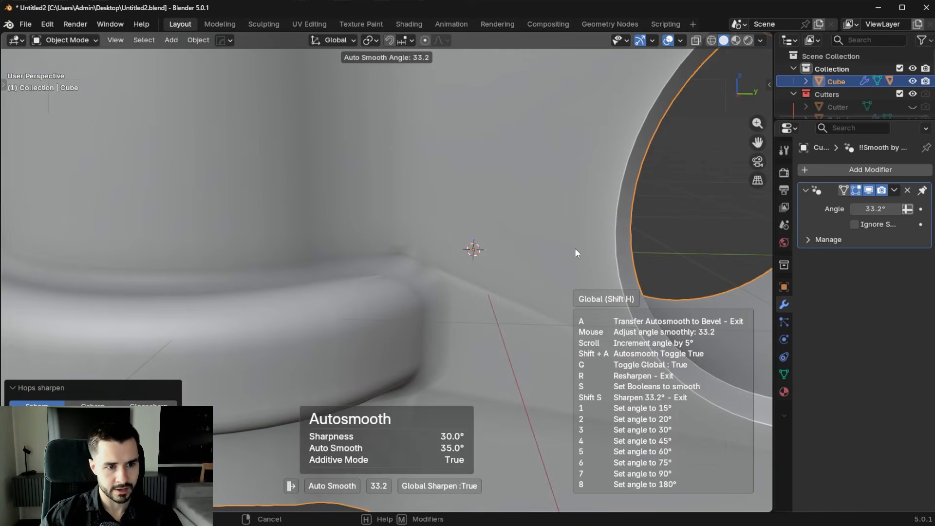
click(575, 247)
scroll(536, 258, down, 5)
middle_drag(439, 265, 475, 288)
scroll(440, 265, down, 3)
scroll(475, 288, up, 6)
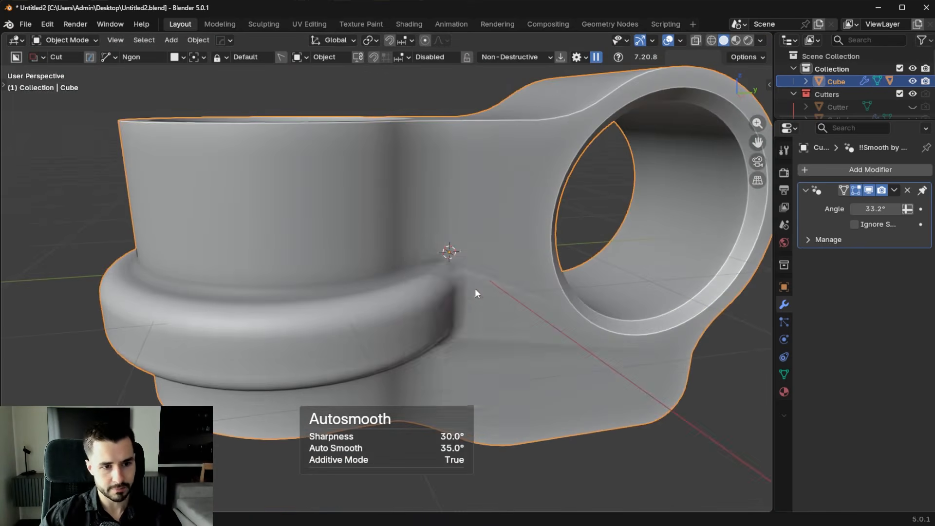
Add a weighted normal modifier with Keep Sharp to the part.
key(q)
click(478, 287)
right_click(503, 283)
scroll(560, 303, up, 4)
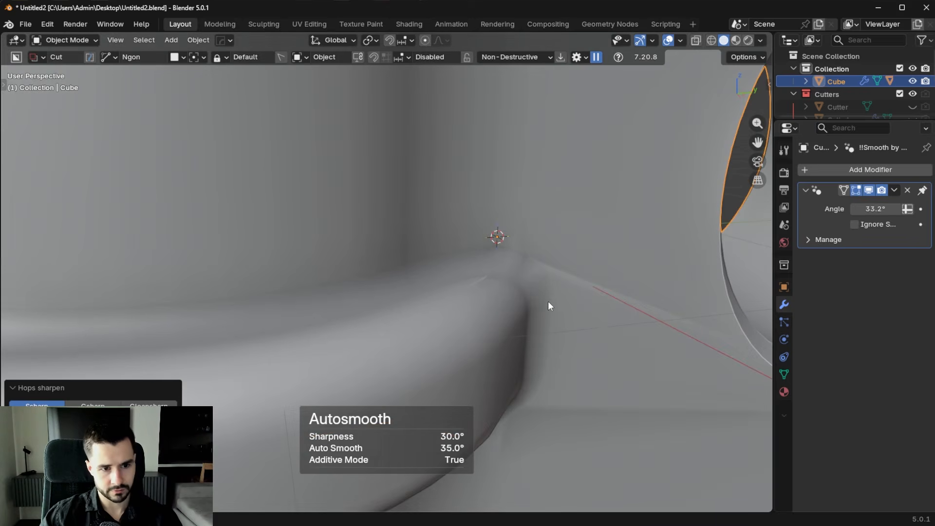
key(q)
click(612, 296)
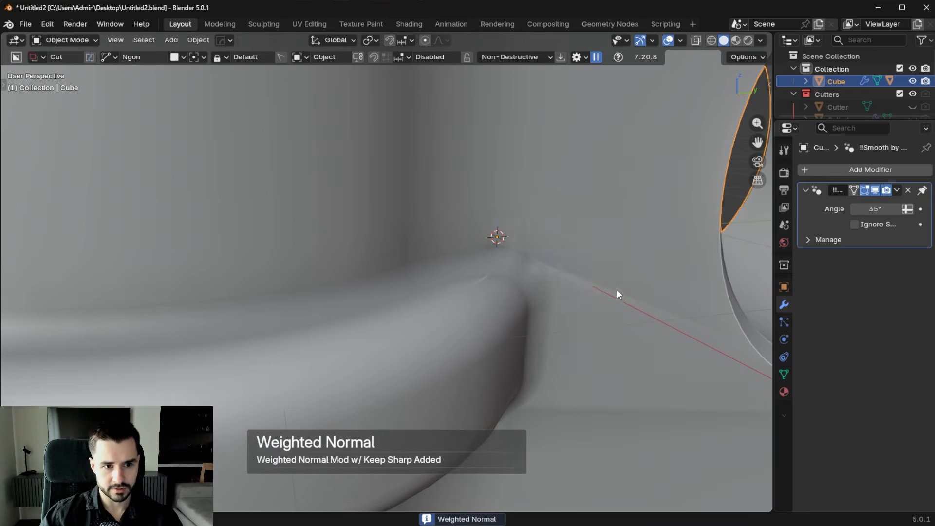
Flatten the large side face between the collar and the horizontal bore by scaling it along X.
key(Tab)
scroll(375, 288, up, 2)
middle_drag(374, 287, 319, 298)
scroll(319, 297, down, 4)
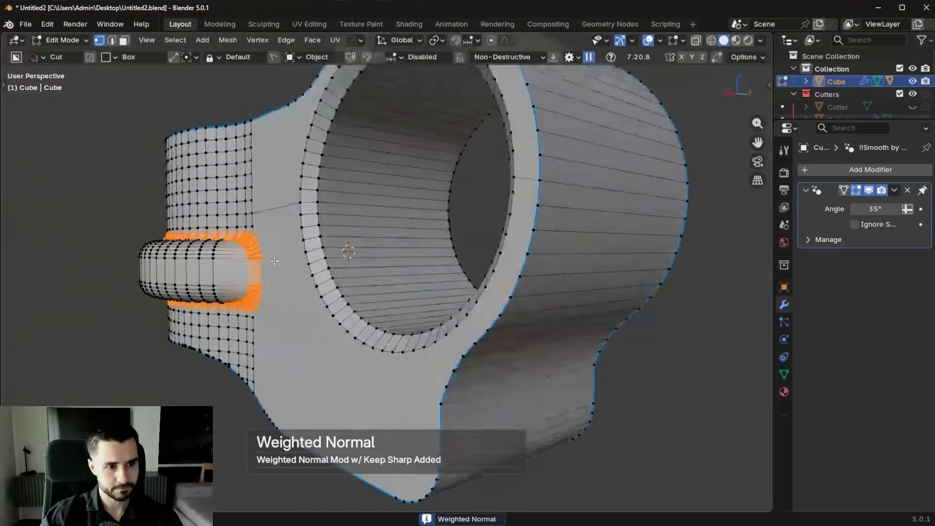
middle_drag(311, 263, 432, 297)
key(3)
click(458, 298)
key(s)
key(x)
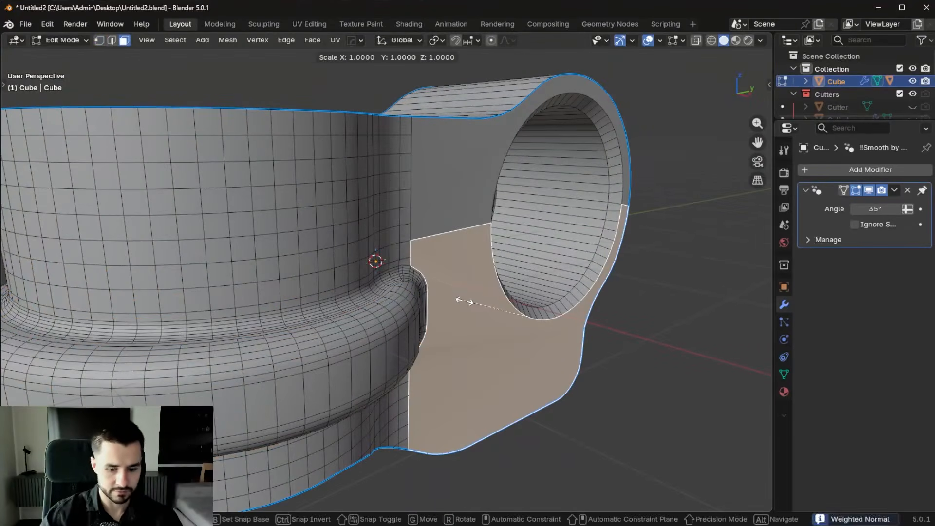
key(Return)
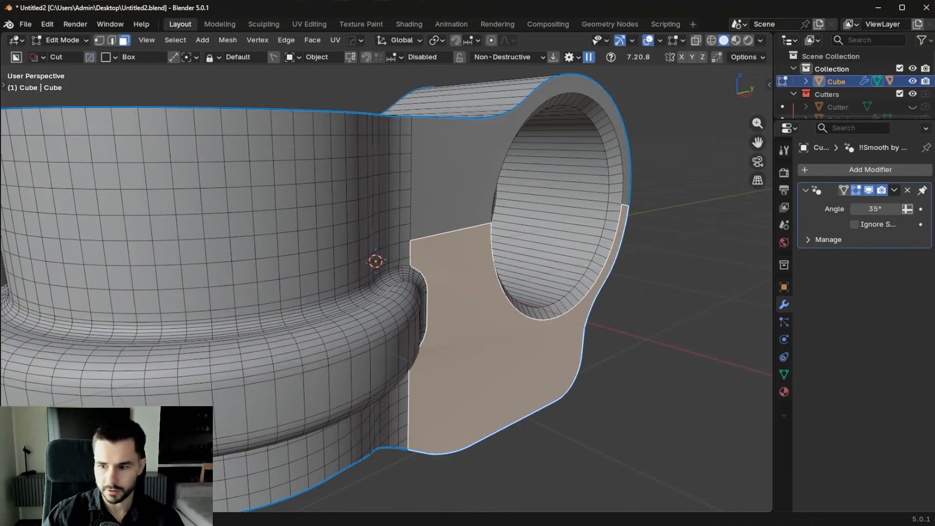
Check the shading beside the collar and undo back to the unbevelled junction loop.
scroll(365, 336, up, 6)
key(Tab)
scroll(274, 343, up, 3)
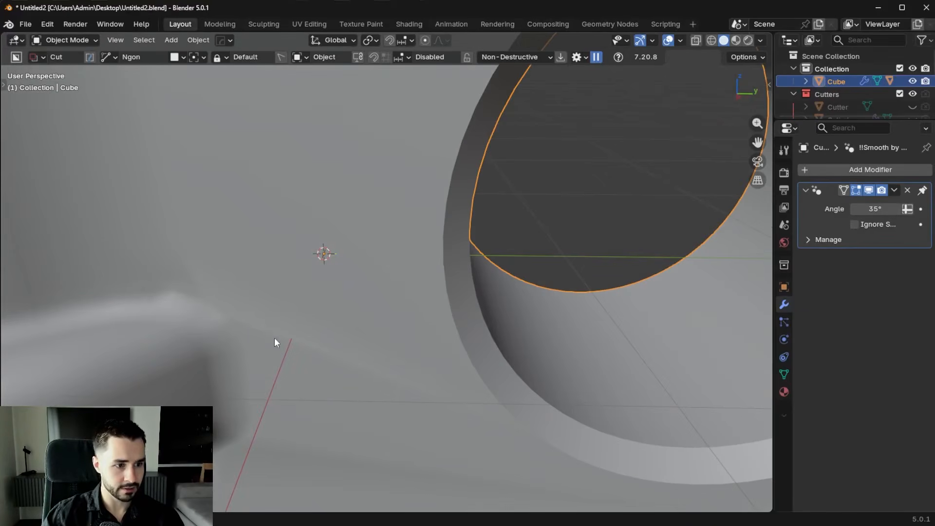
middle_drag(285, 317, 330, 299)
key(ctrl+z)
key(ctrl+z)
key(ctrl+z)
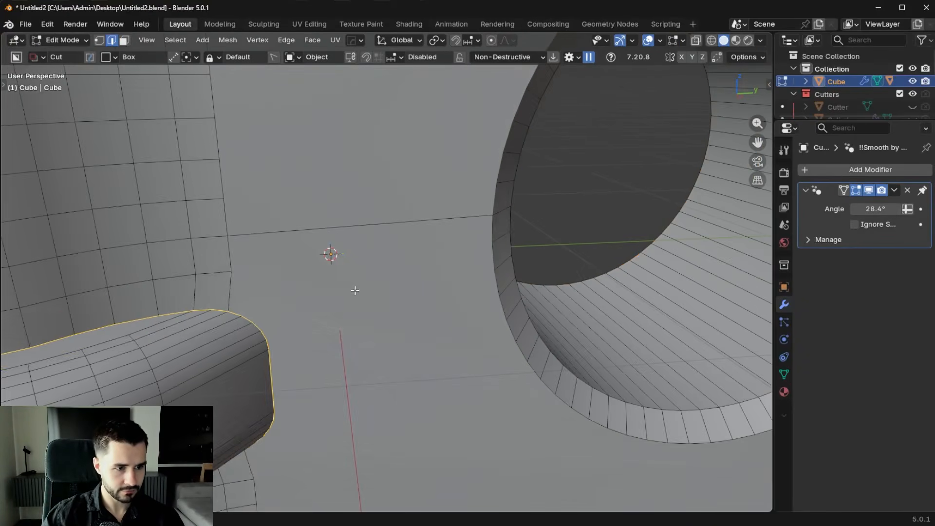
Try cutting a strip of offset faces along both sides of the collar junction loop and bevelling the loop.
middle_drag(247, 327, 411, 311)
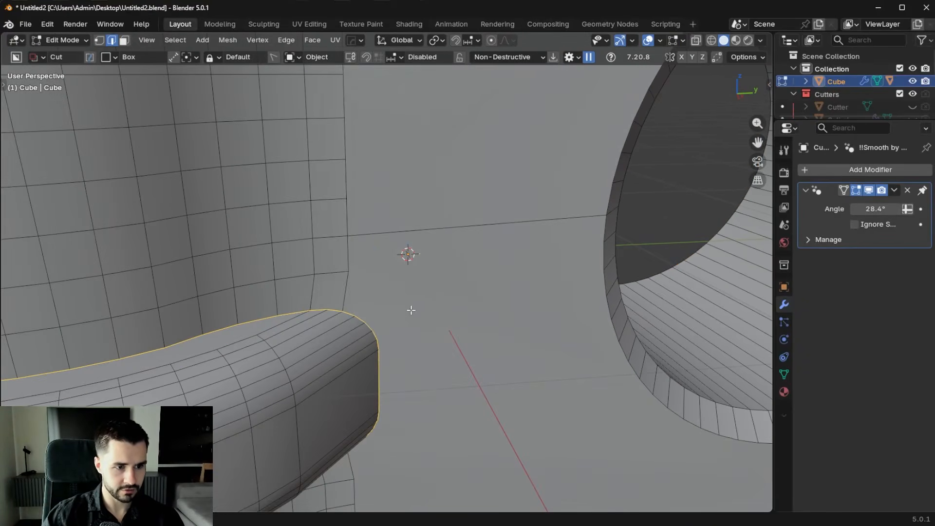
key(y)
click(479, 300)
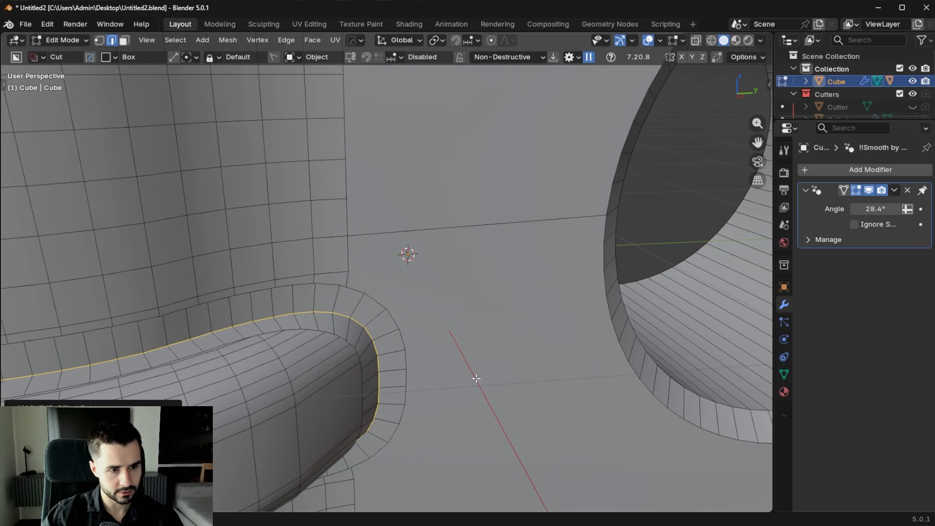
key(ctrl+b)
click(615, 372)
Check the blended collar's shading and undo the offset strip and bevel on the junction loop.
key(Tab)
scroll(585, 281, down, 5)
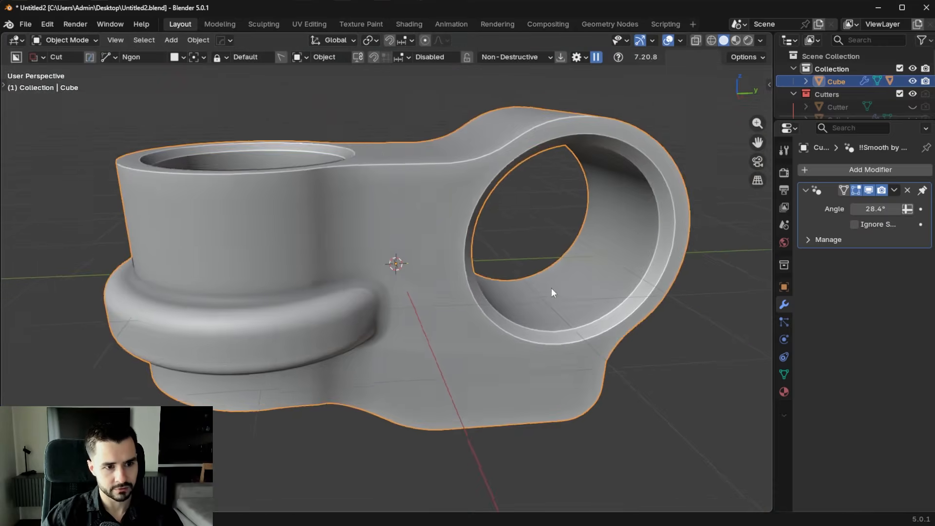
middle_drag(552, 293, 476, 334)
key(Tab)
scroll(476, 334, up, 5)
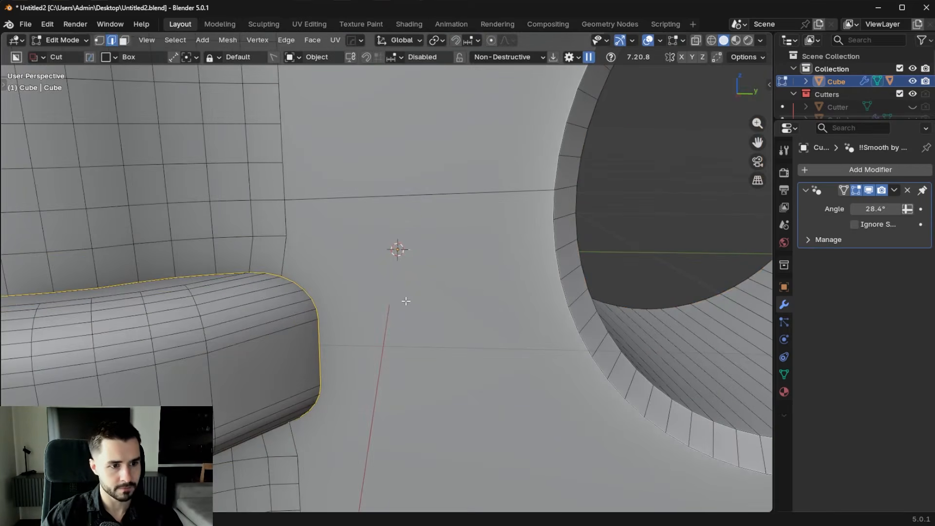
middle_drag(406, 301, 474, 320)
scroll(433, 303, down, 5)
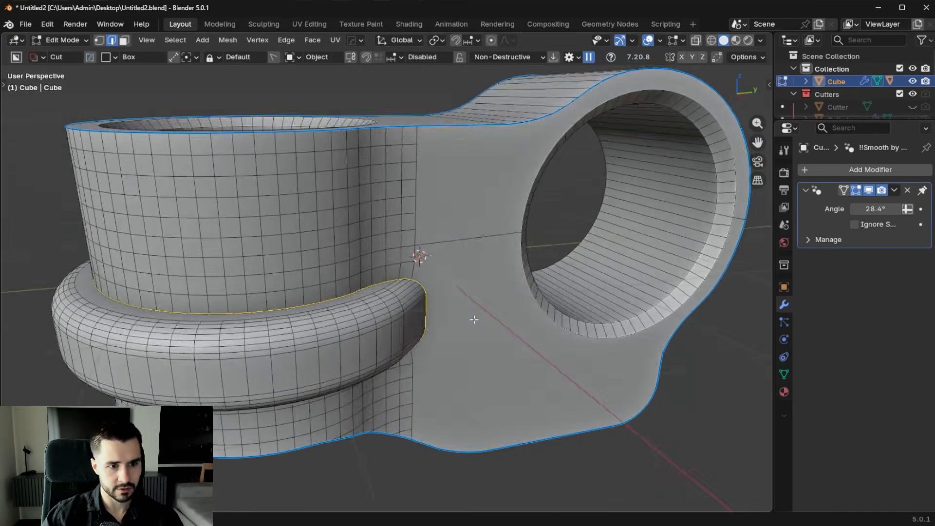
Rework the junction's corner vertices so the body's vertical wall edge runs straight into the collar loop.
scroll(426, 251, up, 6)
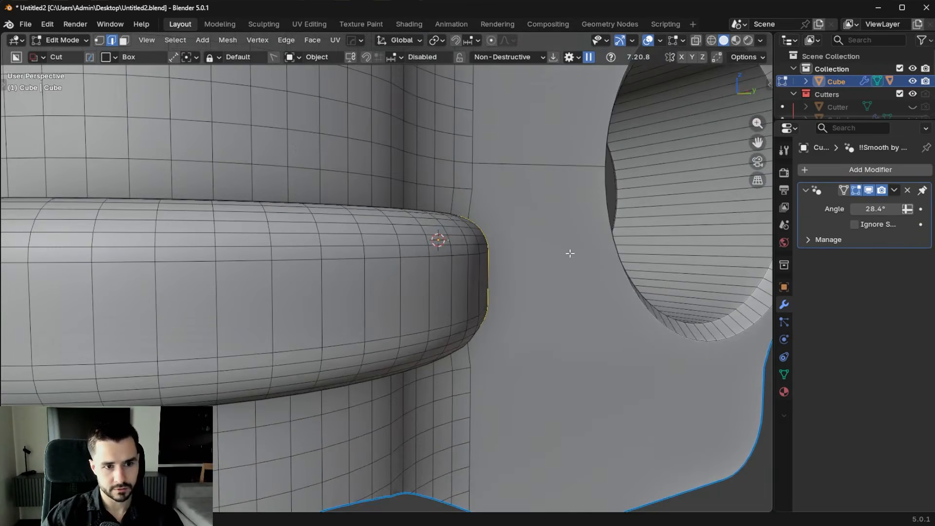
scroll(514, 289, down, 2)
middle_drag(470, 229, 449, 254)
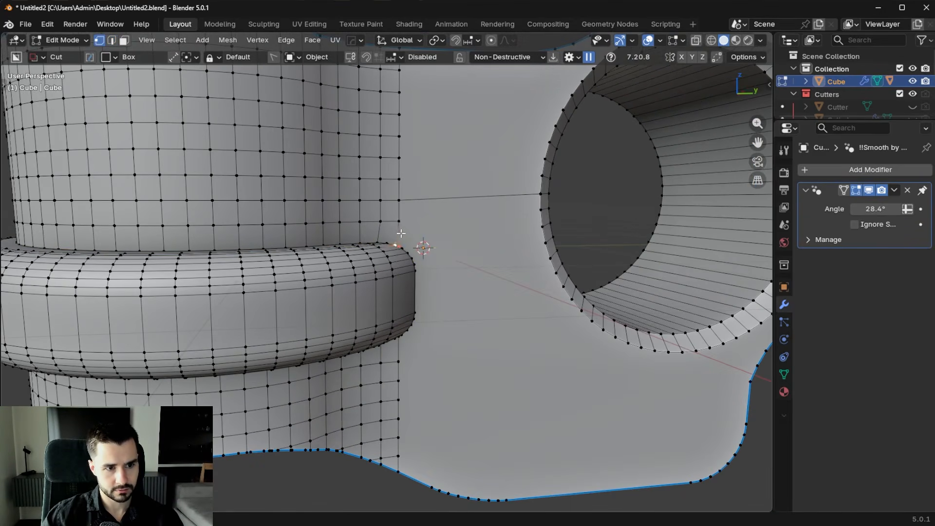
scroll(401, 233, up, 4)
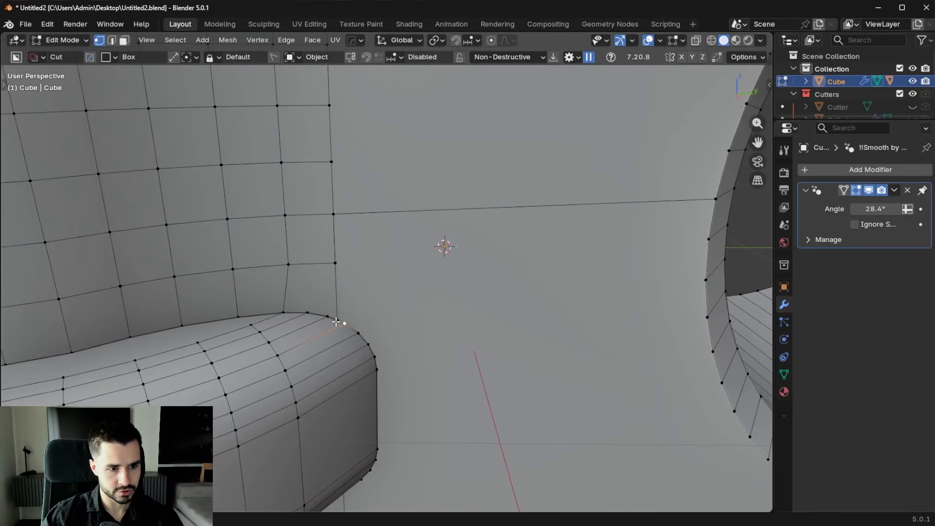
middle_drag(355, 393, 586, 387)
key(2)
Dissolve the collar's profile edge loop nearest the junction and bevel the junction loop by about 0.06 m with seven segments.
key(ctrl+b)
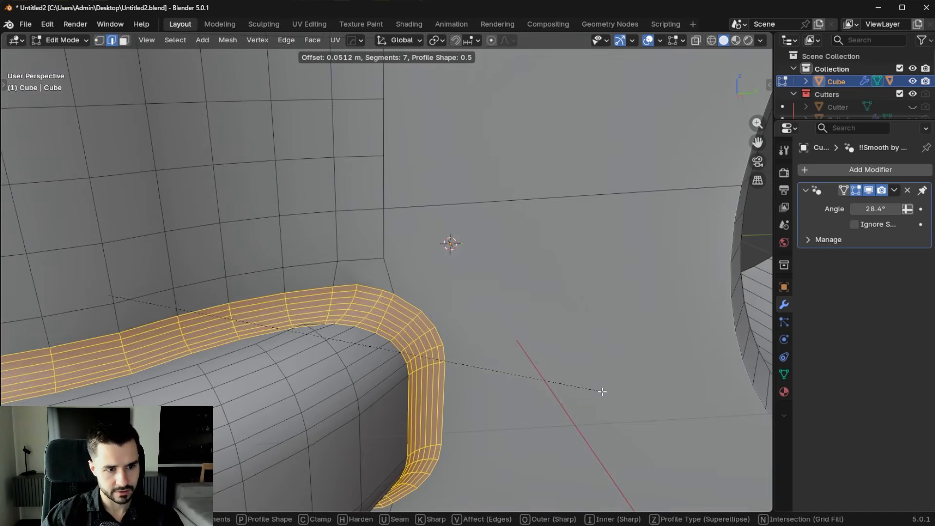
key(Escape)
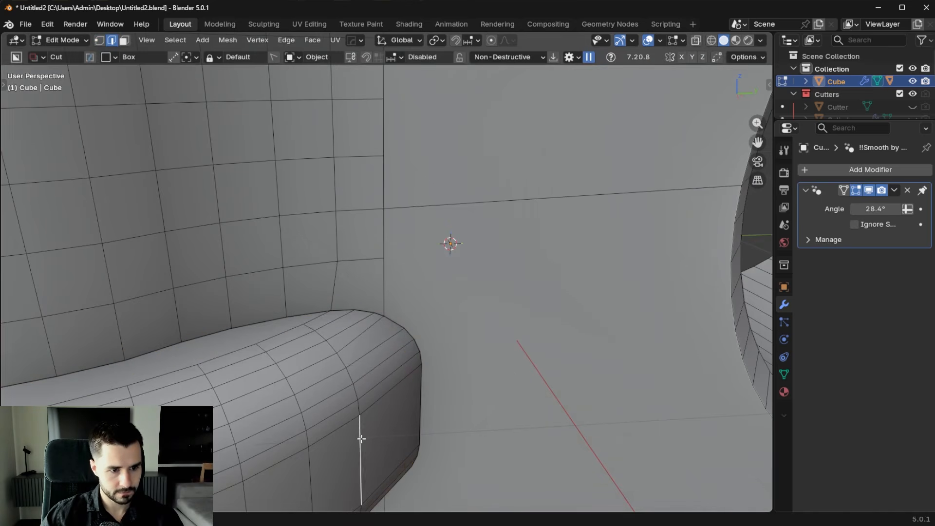
key(ctrl+b)
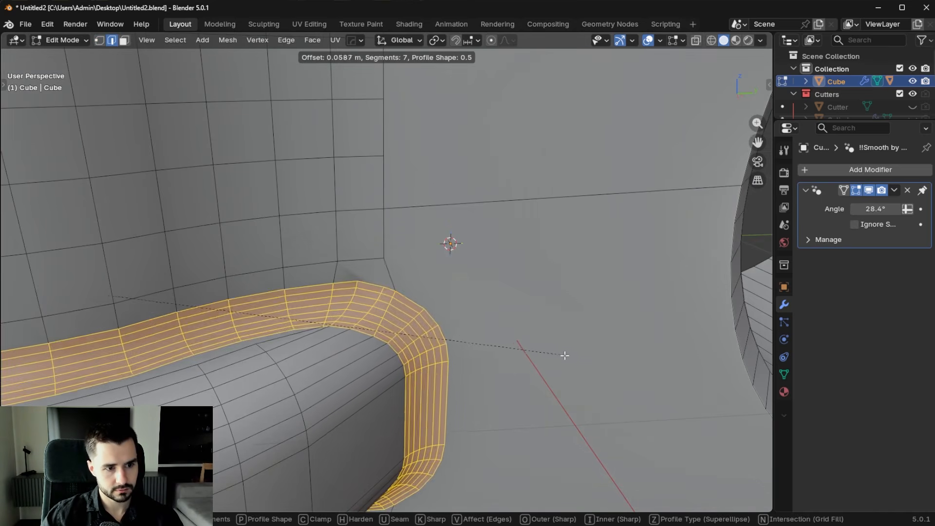
click(581, 354)
Examine the shading and mesh of the bevelled collar junction around its upper corner.
key(Tab)
click(572, 181)
scroll(487, 306, down, 3)
mouse_move(419, 301)
middle_down()
mouse_move(455, 277)
mouse_move(416, 297)
middle_up()
scroll(414, 298, up, 4)
key(Tab)
click(388, 304)
key(Tab)
Resharpen the part with Hard Ops and try an auto smooth angle of about 32.7°.
key(q)
click(507, 213)
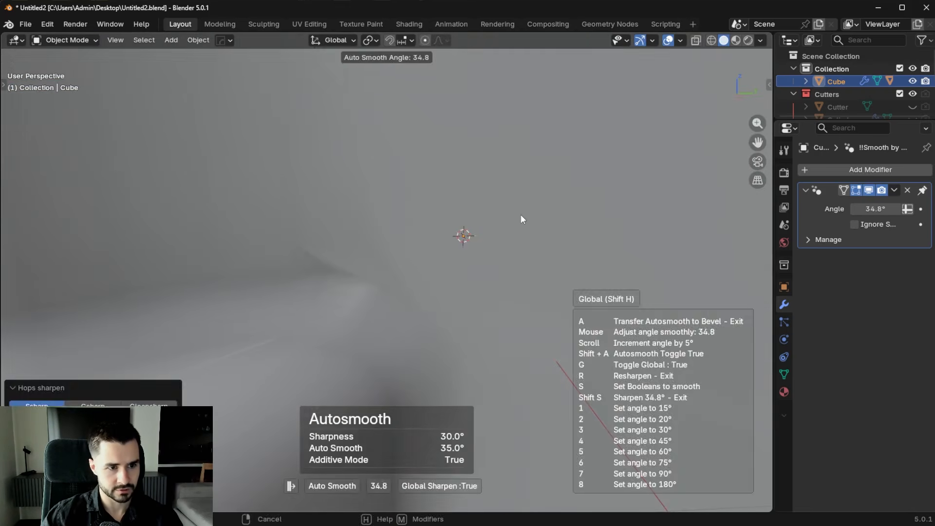
click(549, 221)
scroll(521, 254, down, 7)
middle_drag(491, 292, 579, 248)
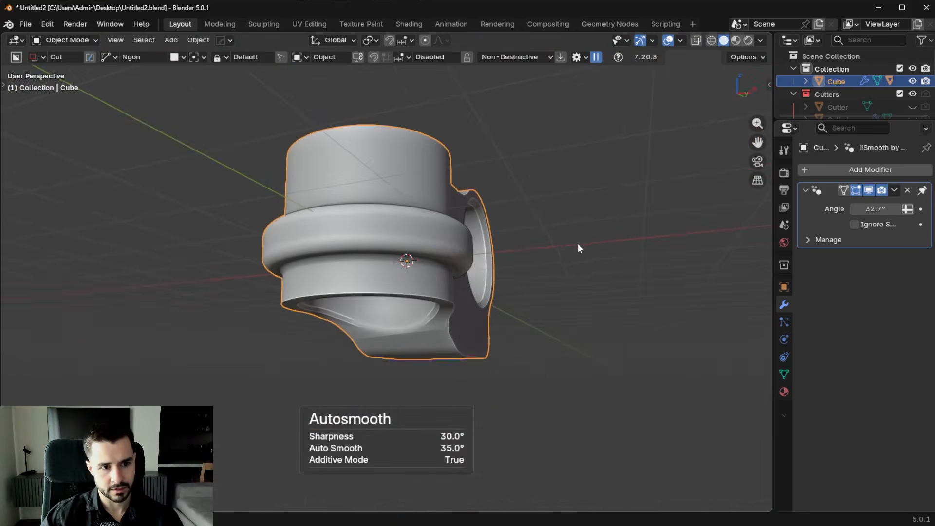
key(q)
click(464, 355)
click(571, 349)
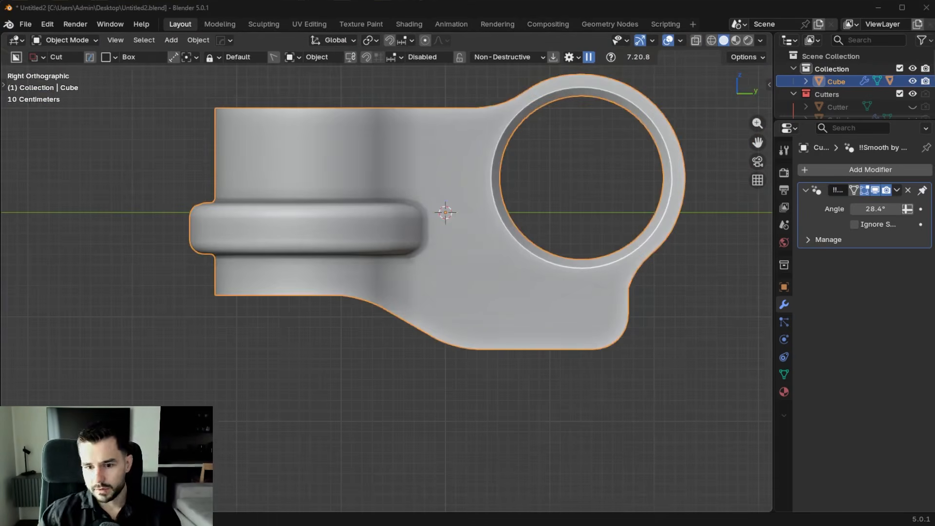
Cut a thin horizontal groove through the middle of the collar with a box cut made from the right view.
middle_drag(309, 240, 346, 260)
key(KP_3)
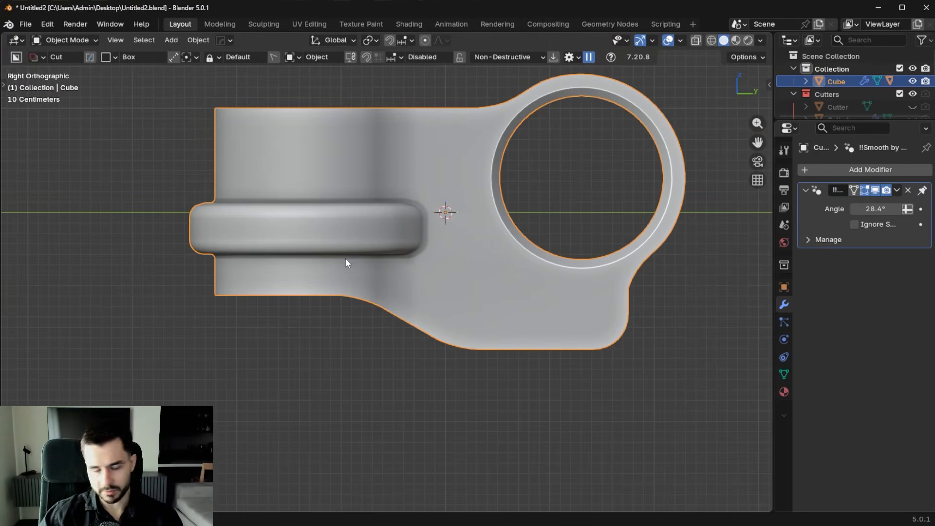
drag(178, 221, 402, 232)
middle_drag(402, 232, 473, 235)
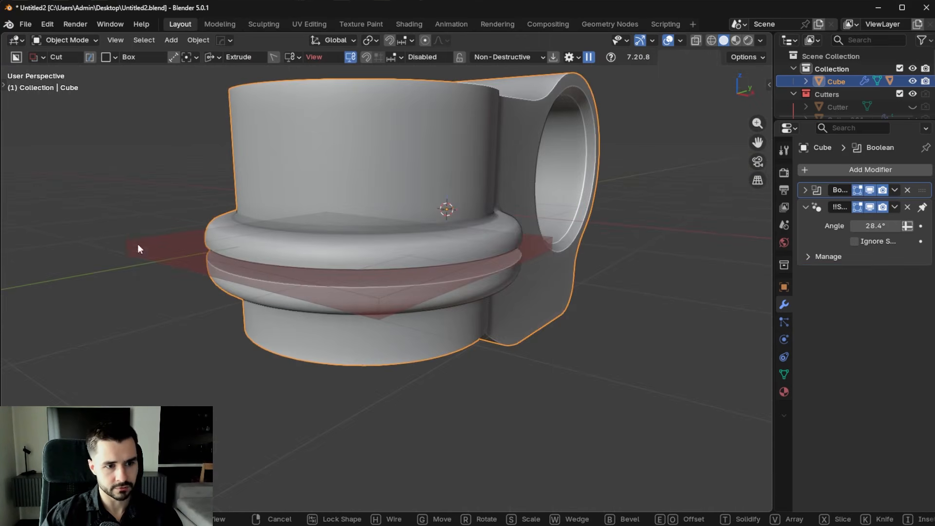
click(120, 238)
scroll(341, 253, down, 5)
middle_drag(531, 256, 514, 295)
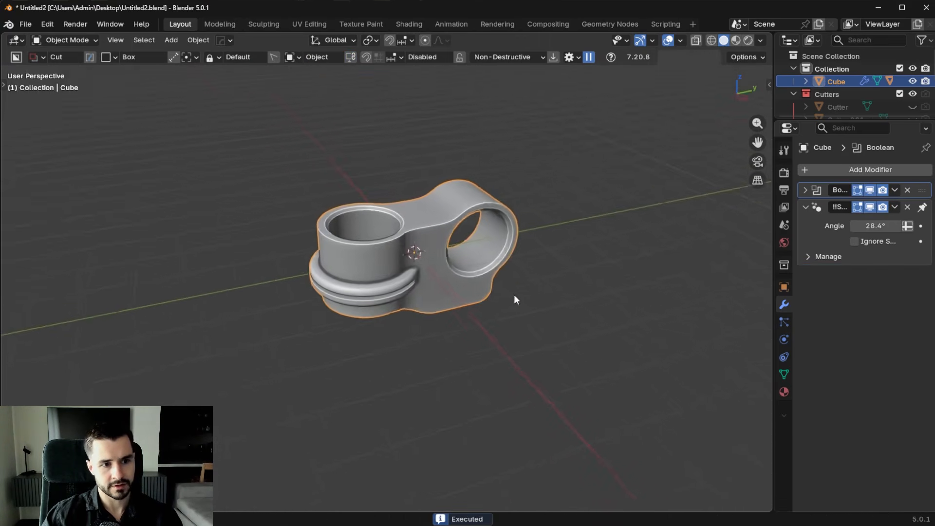
Add a bevel modifier to the part with a width of 0.01, three segments and a 30° angle limit.
scroll(536, 282, up, 5)
key(q)
click(528, 249)
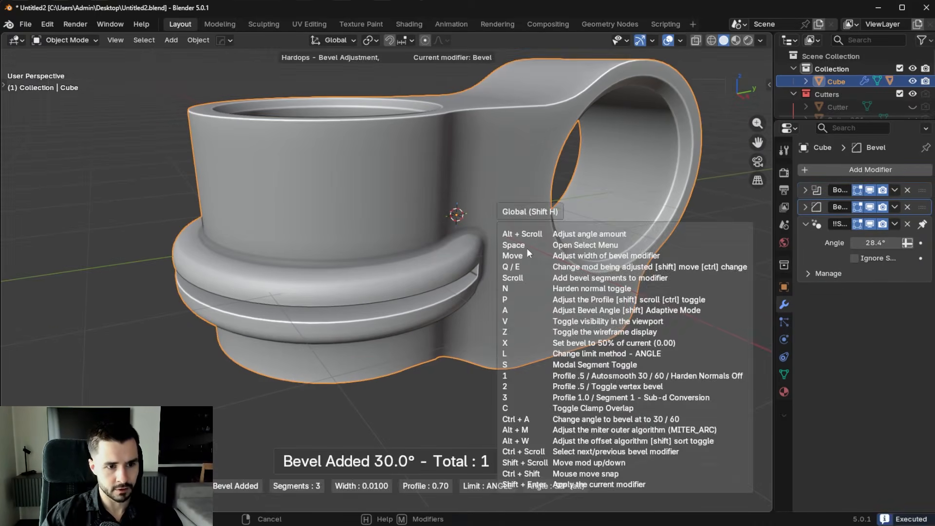
click(527, 248)
Bring up the groove's cutter and move it outward along Y in the right view to shorten the slot.
key(KP_3)
key(q)
click(525, 259)
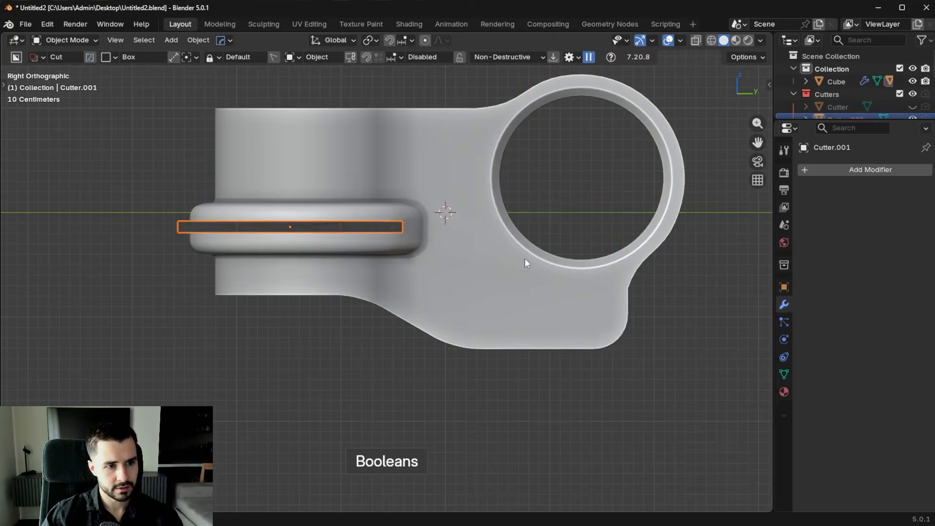
key(g)
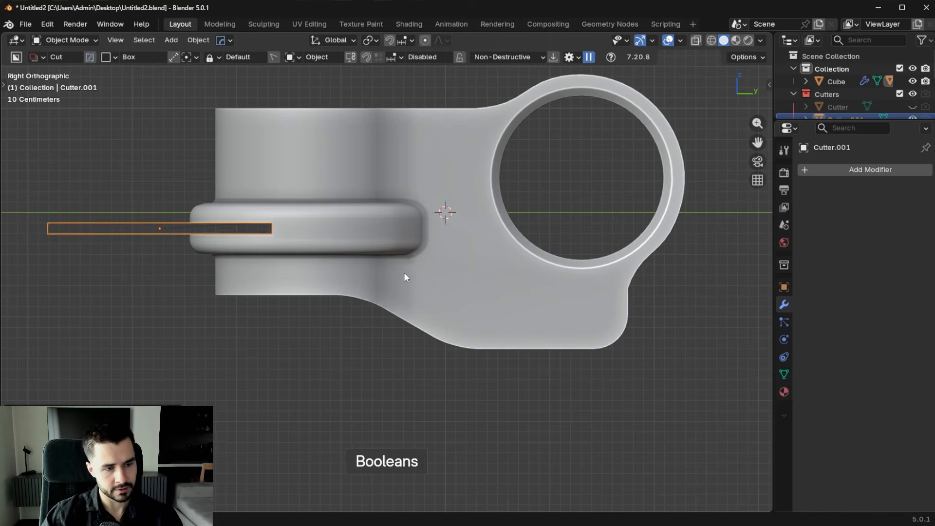
click(390, 273)
middle_drag(390, 273, 436, 324)
scroll(437, 324, up, 5)
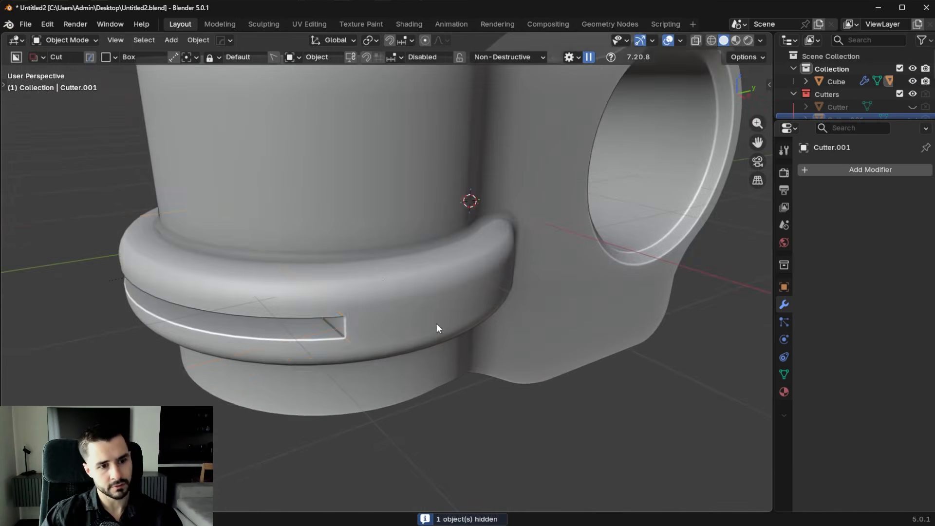
Apply the slot cutter's transforms and round its two inner end edges with a multi-segment bevel clamped against overlap.
key(ctrl+a)
click(393, 303)
key(Tab)
click(324, 322)
shift+click(336, 309)
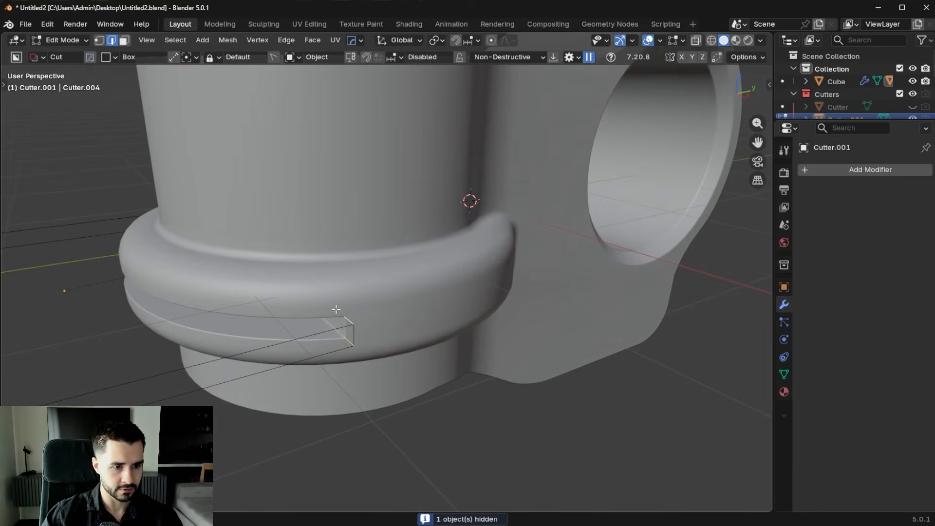
key(ctrl+b)
click(514, 345)
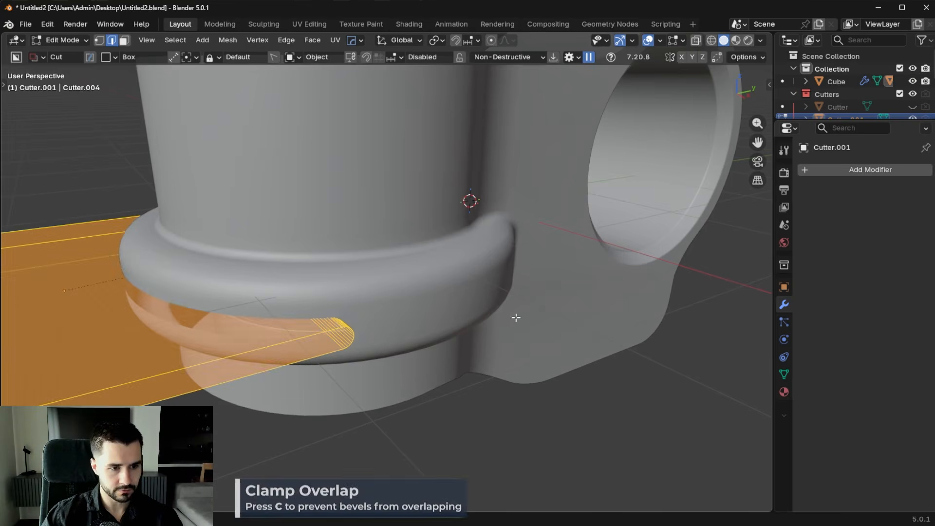
Leave Edit Mode, hide the slot cutter and shift it inward along Y in the right view to lengthen the slot.
key(Tab)
key(h)
scroll(576, 276, down, 9)
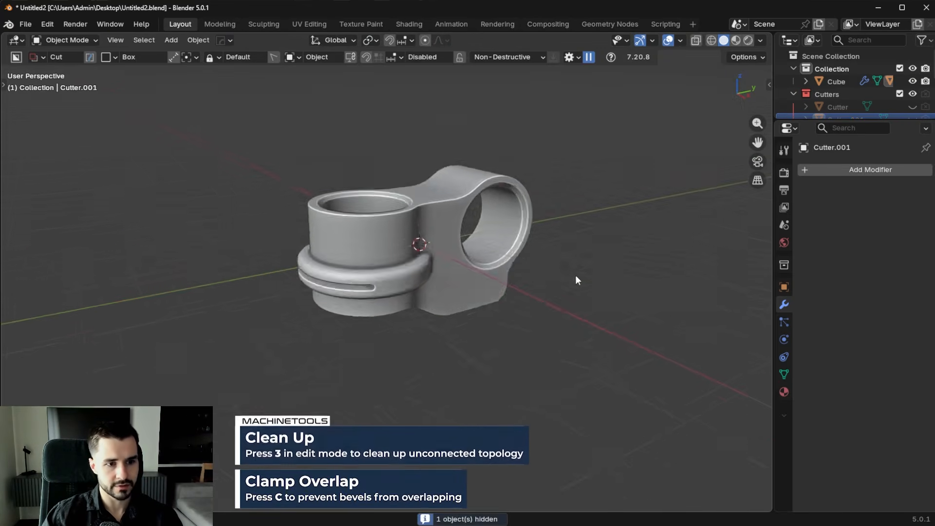
middle_drag(576, 275, 499, 275)
key(KP_3)
scroll(499, 277, up, 5)
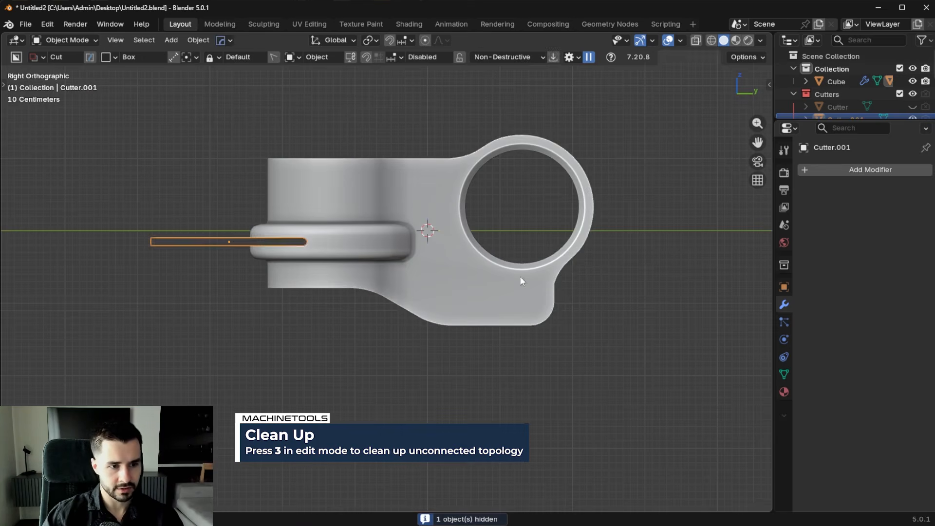
key(g)
click(653, 264)
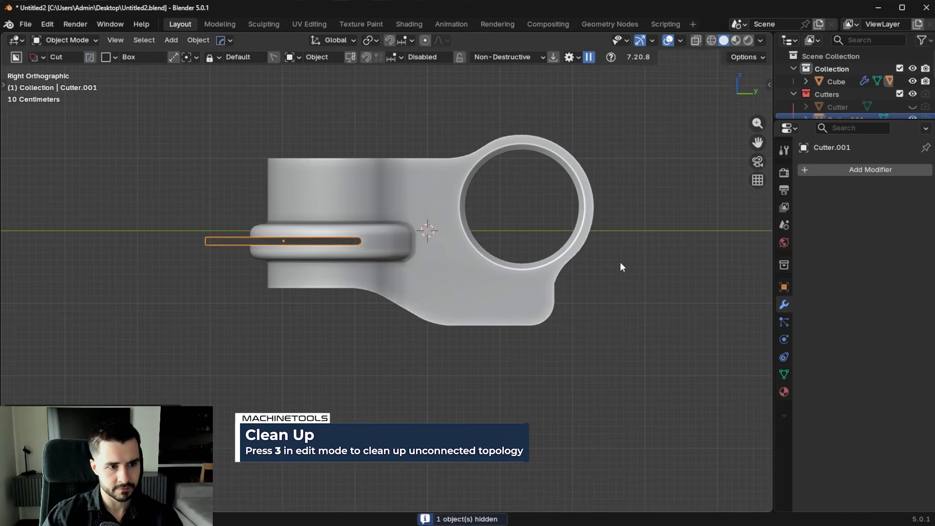
Snap the 3D cursor to the floor face inside the vertical bore and return to Object Mode.
scroll(428, 229, down, 4)
middle_drag(428, 229, 458, 326)
scroll(458, 326, up, 3)
scroll(427, 232, up, 3)
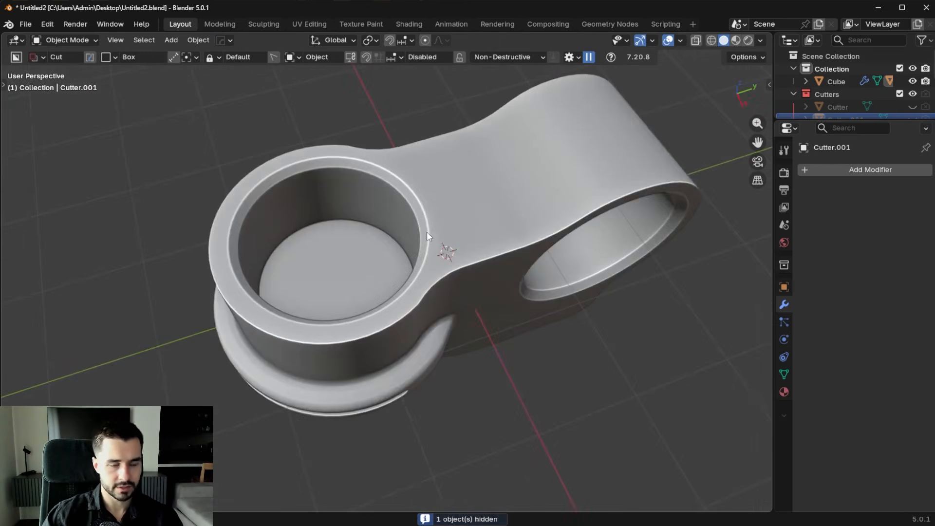
key(KP_7)
click(361, 322)
key(Tab)
click(410, 323)
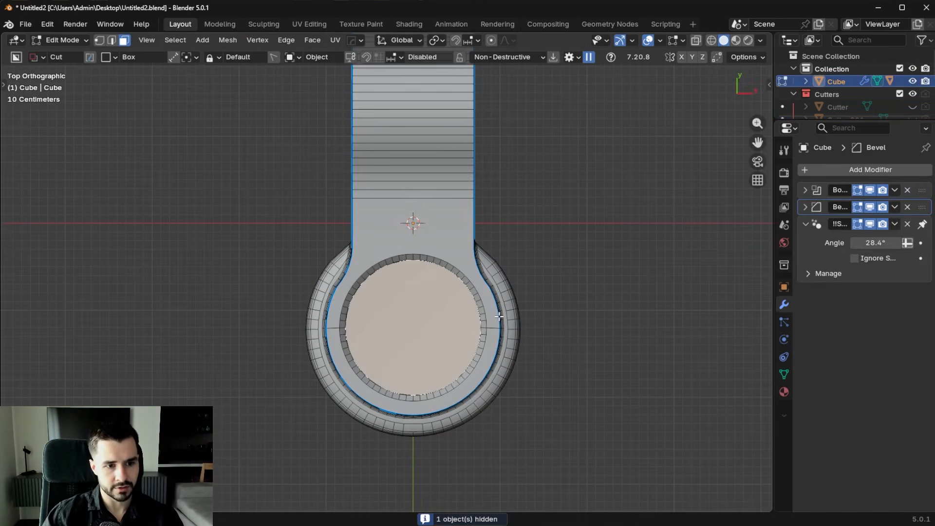
key(shift+s)
click(516, 383)
key(Tab)
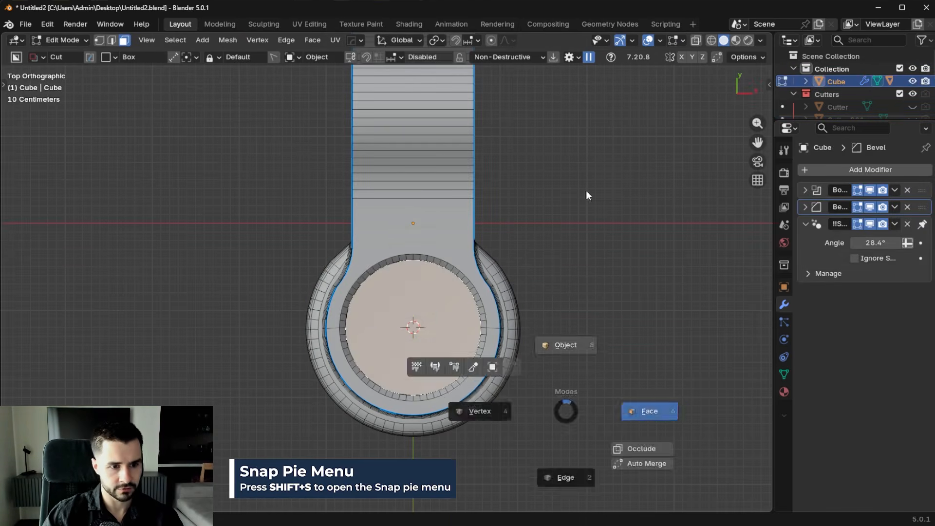
click(587, 191)
Add a 64-vertex cylinder at the 3D cursor, scale it to fit just inside the vertical bore and shade it auto smooth.
key(shift+a)
mouse_move(588, 154)
click(676, 228)
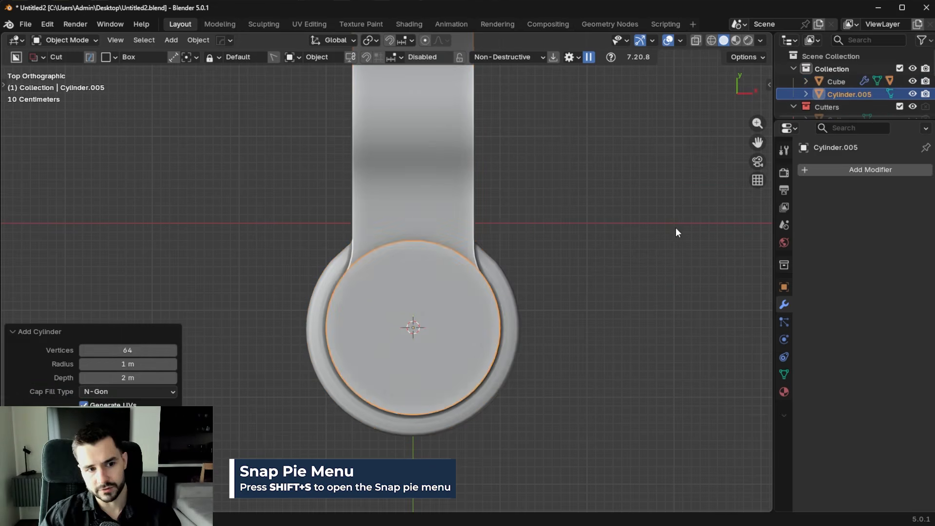
key(s)
click(637, 323)
right_click(605, 288)
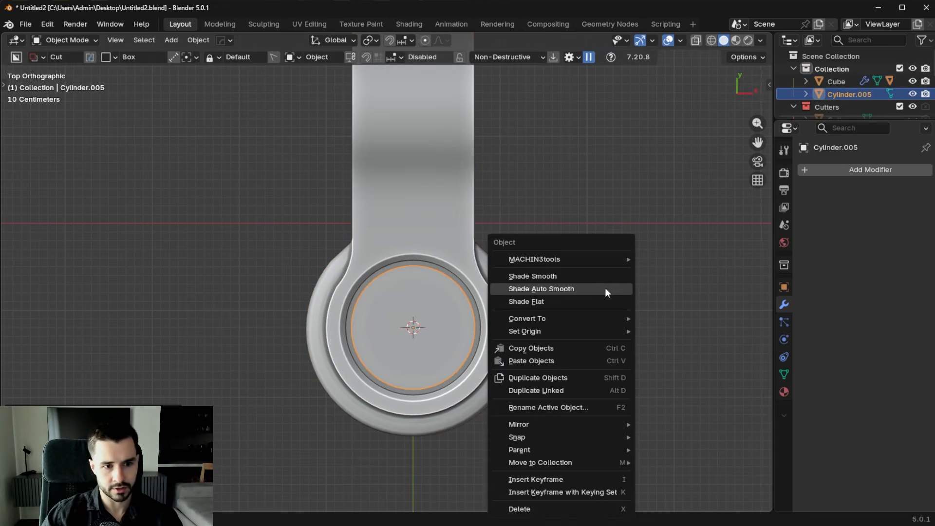
click(605, 288)
Stretch the cylinder about 2.06 times along Z and subtract it from the connector body with a Boolean difference.
middle_drag(605, 287, 514, 247)
key(s)
key(z)
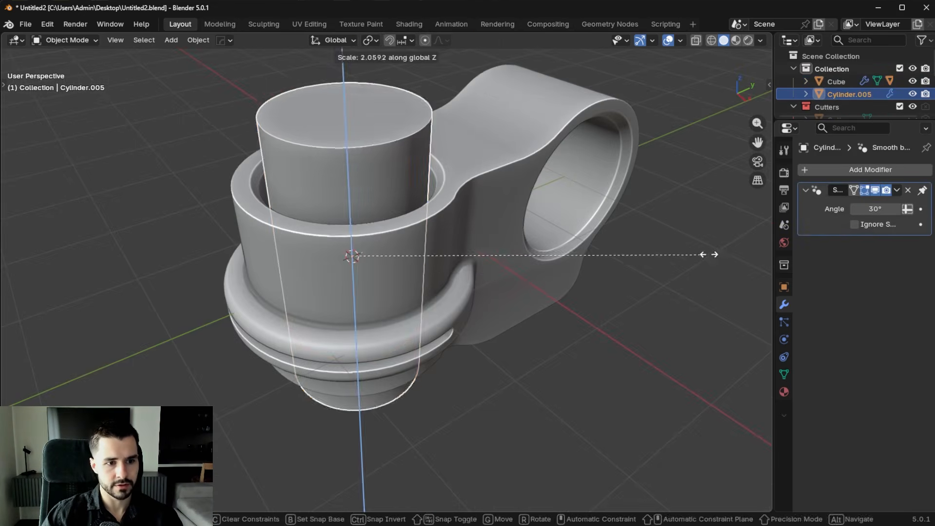
click(710, 255)
shift+click(463, 321)
key(ctrl+KP_Subtract)
middle_drag(443, 319, 475, 361)
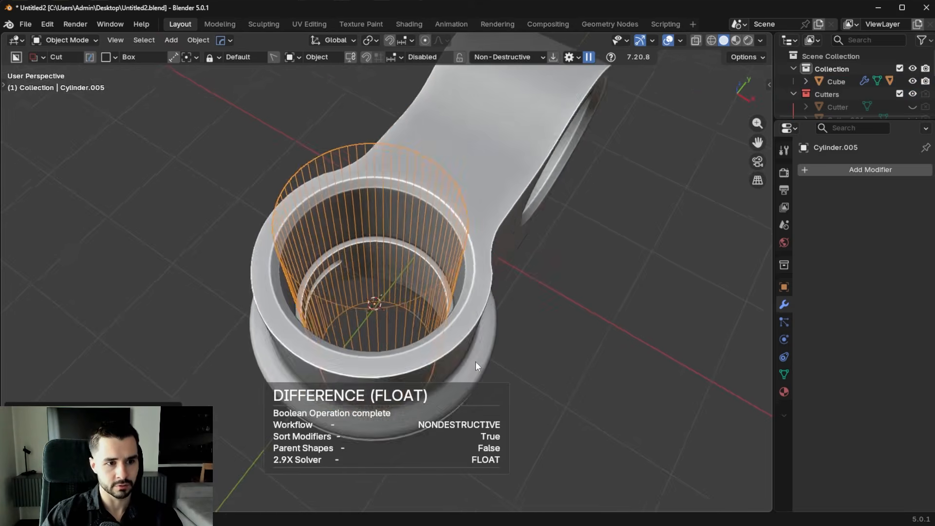
Scale the cylinder cutter slightly to adjust the ledge width inside the vertical bore, and hide it.
key(g)
key(Escape)
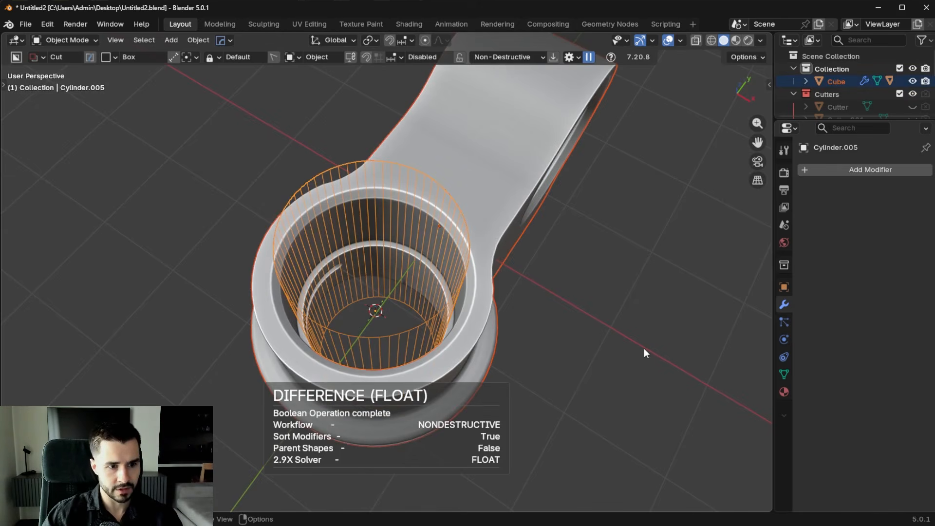
key(s)
key(Escape)
key(s)
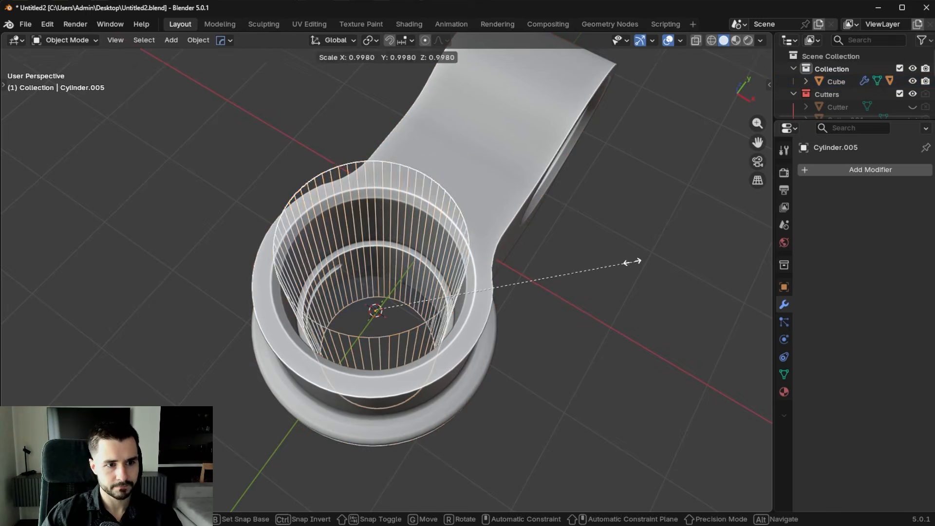
click(613, 255)
key(h)
Add a centred edge loop inside the horizontal bore and bevel it 0.525 m wide into a band of faces.
scroll(622, 265, down, 6)
middle_drag(622, 265, 533, 324)
scroll(560, 274, up, 4)
click(428, 295)
scroll(488, 244, up, 5)
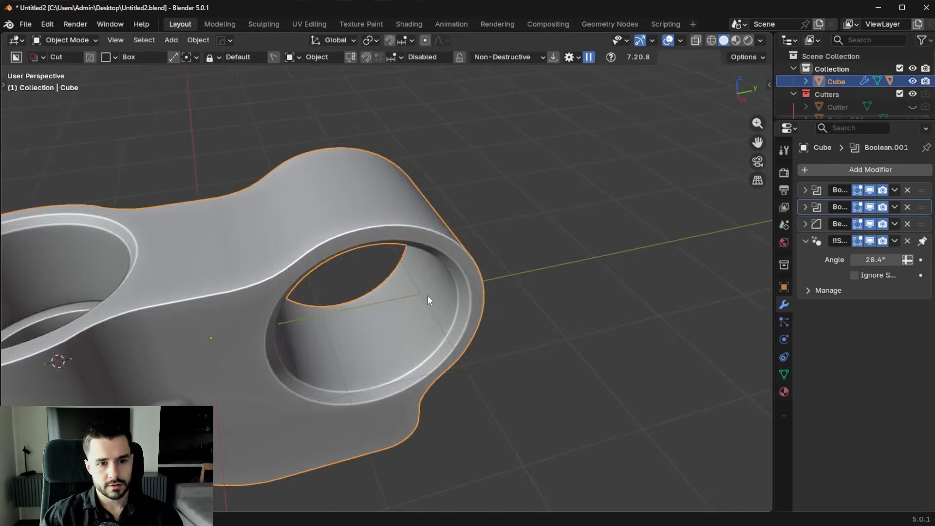
key(Tab)
key(ctrl+r)
click(478, 291)
right_click(480, 292)
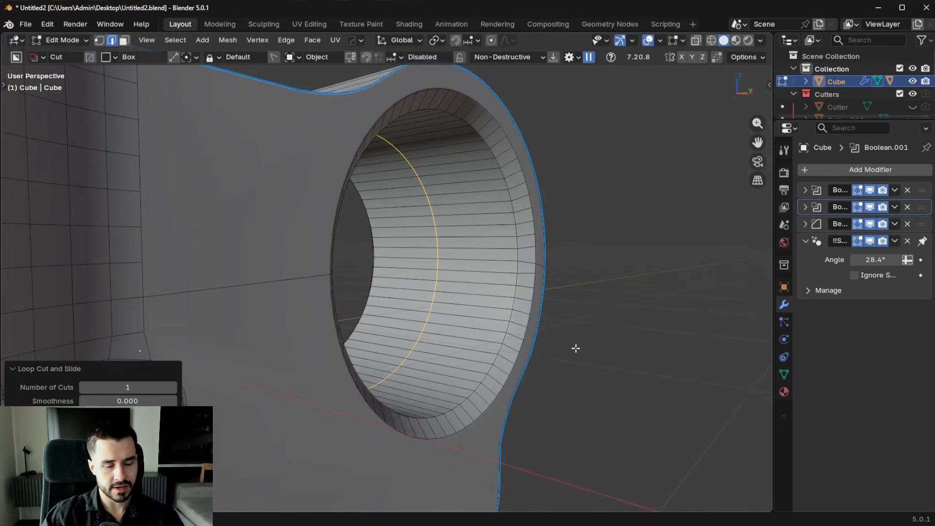
middle_drag(576, 349, 571, 351)
key(ctrl+b)
click(666, 355)
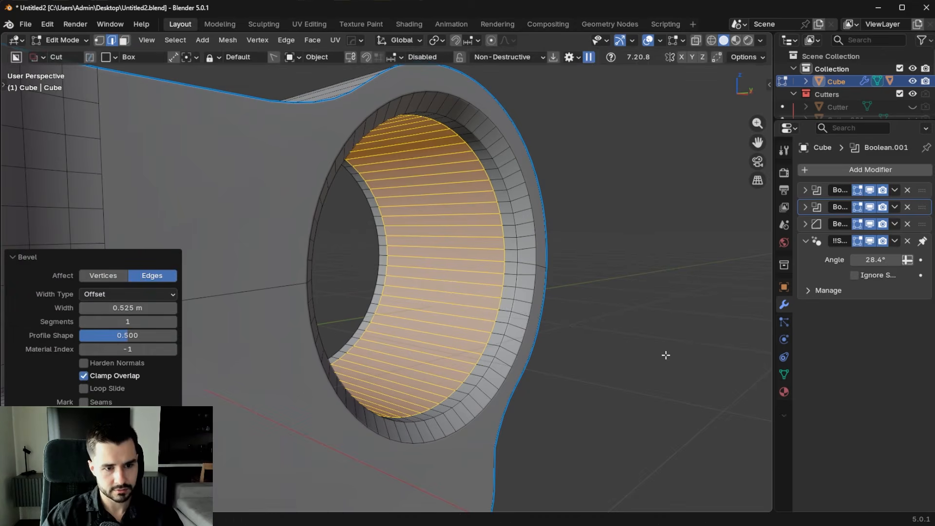
Extrude the band inside the horizontal bore, shrink it inward along its normals and narrow it along X to form a sloped ridge.
key(e)
right_click(660, 351)
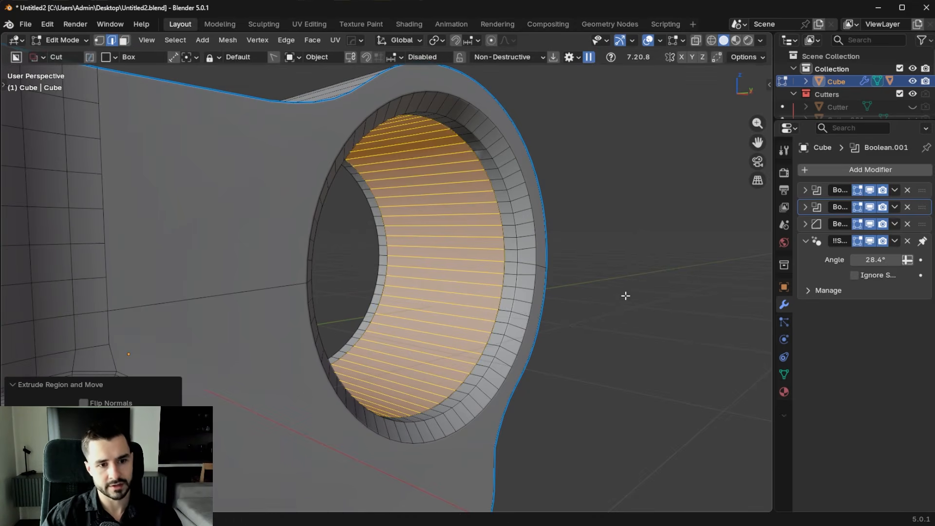
key(alt+s)
click(693, 191)
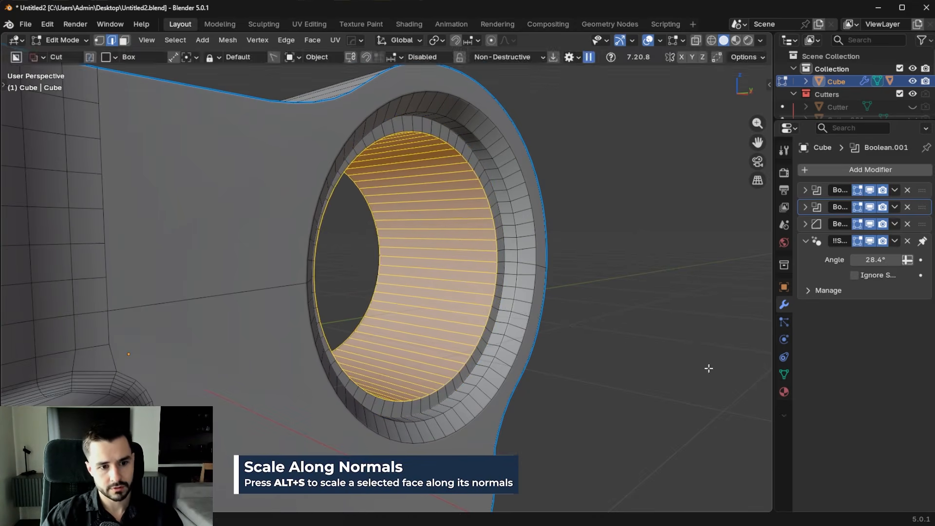
key(s)
key(x)
click(500, 339)
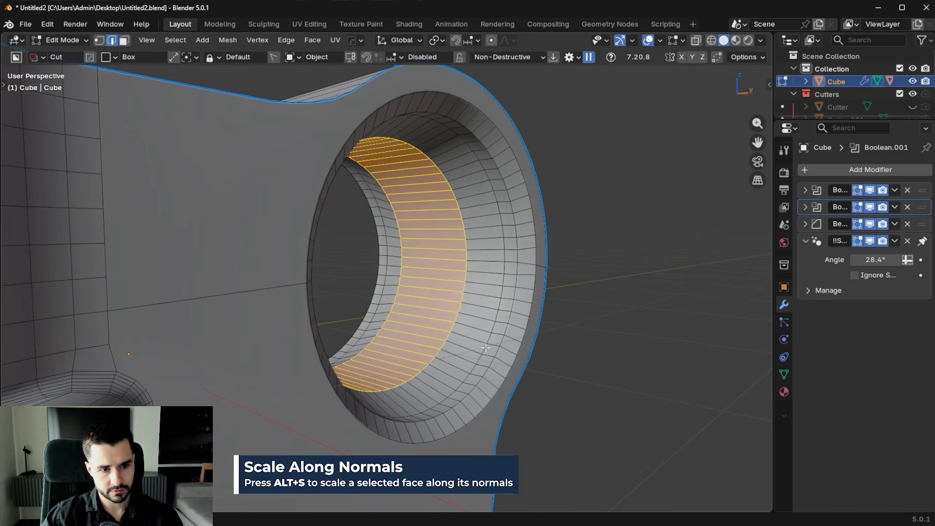
Bevel the edge loops bordering the internal ridge's slopes in the horizontal bore and return to Object Mode.
alt+click(486, 348)
alt+shift+click(449, 336)
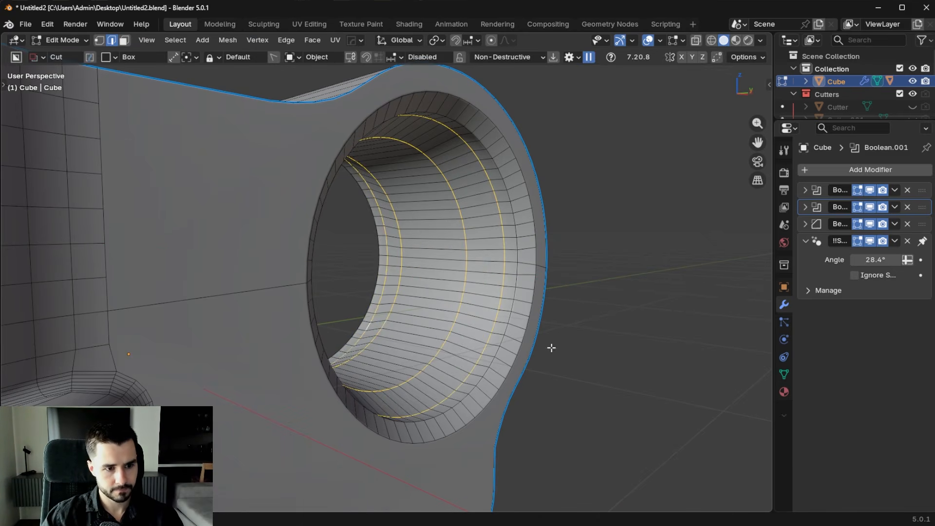
key(ctrl+b)
click(592, 317)
key(Tab)
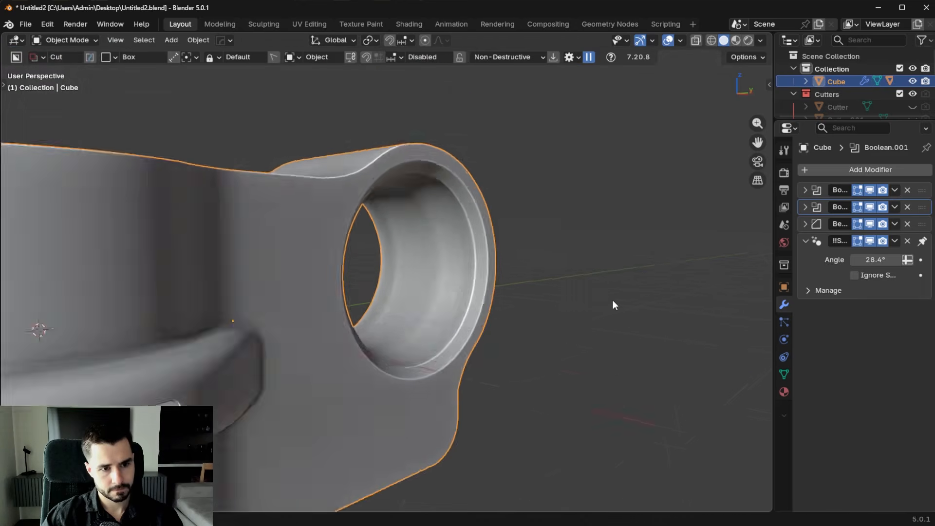
Examine the mesh of the vertical bore's inner wall and its Boolean cut, then the whole connector.
scroll(613, 300, down, 4)
middle_drag(612, 300, 497, 336)
click(492, 334)
scroll(414, 322, down, 3)
middle_drag(390, 317, 398, 365)
scroll(399, 365, up, 4)
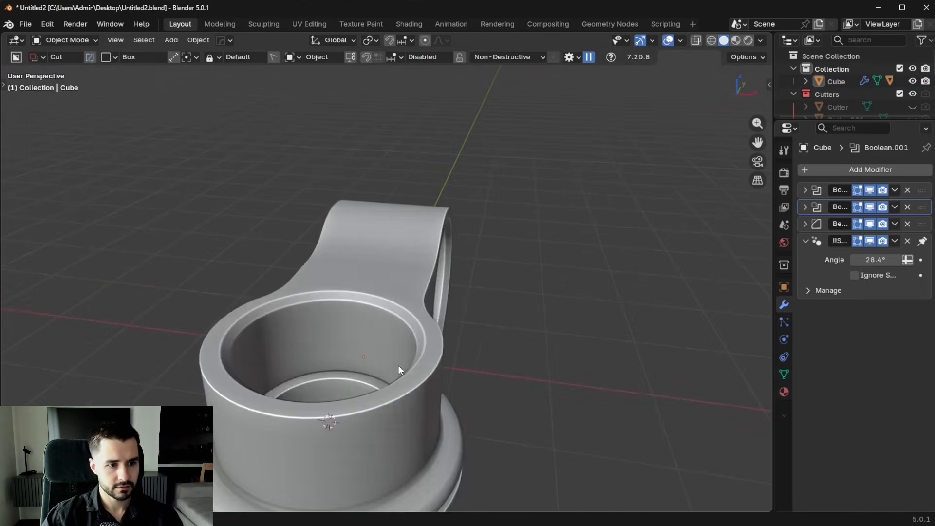
key(Tab)
scroll(406, 366, up, 5)
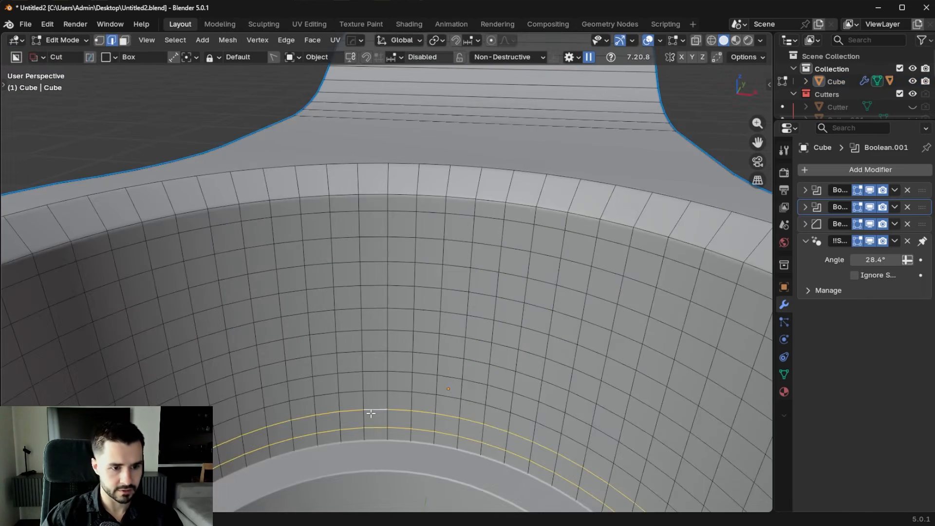
key(l)
key(Tab)
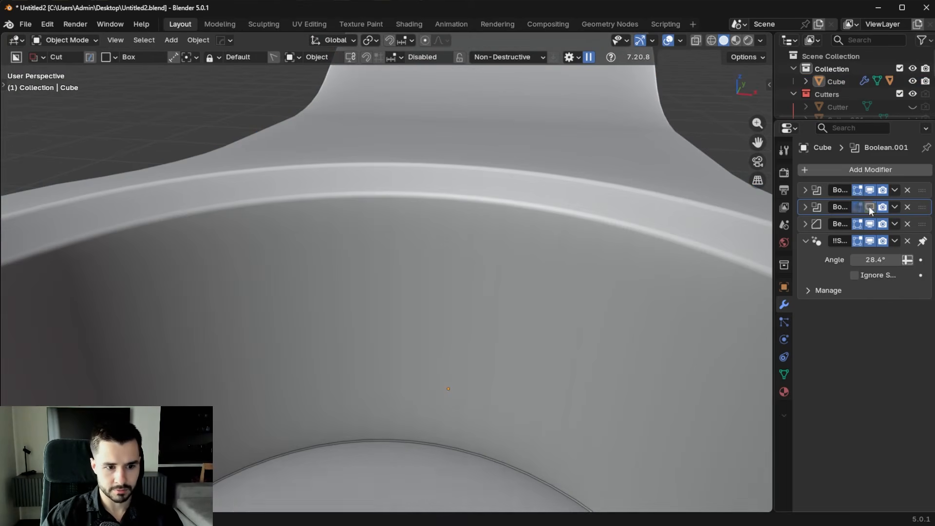
scroll(534, 317, down, 6)
middle_drag(534, 317, 473, 319)
Run HardOps Smart Apply on the connector body to bake its Boolean modifiers.
key(q)
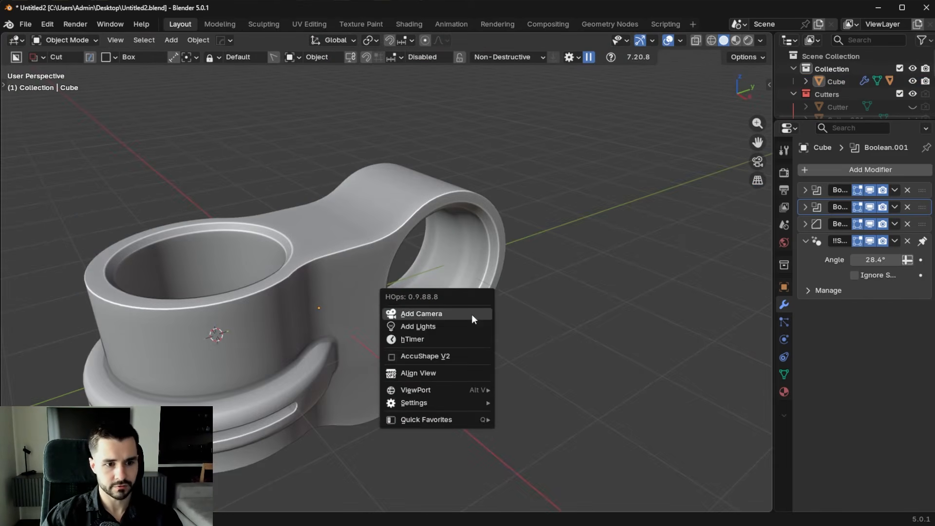
click(438, 268)
key(q)
mouse_move(496, 272)
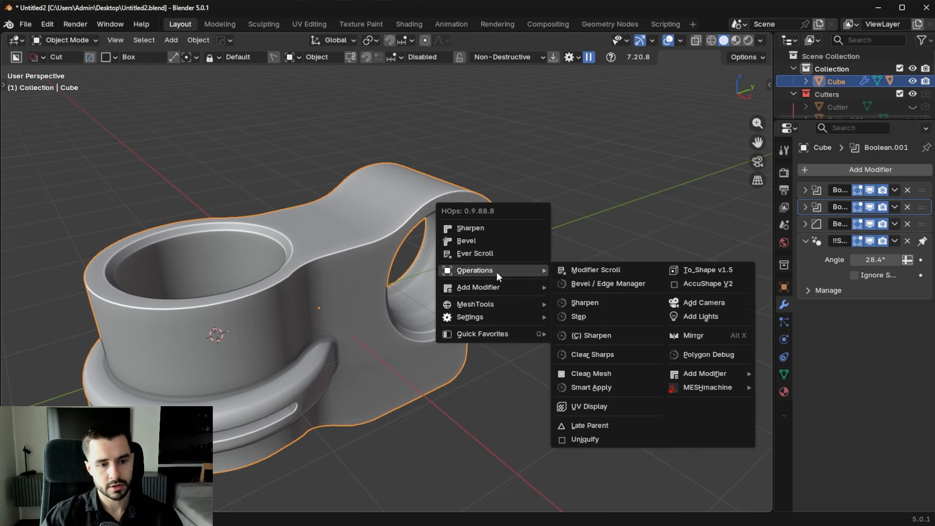
click(615, 388)
Convert the n-gons of the upper ledge in the vertical bore to quads by triangulating them and joining the triangles.
middle_drag(503, 352, 354, 314)
scroll(361, 327, up, 2)
key(Tab)
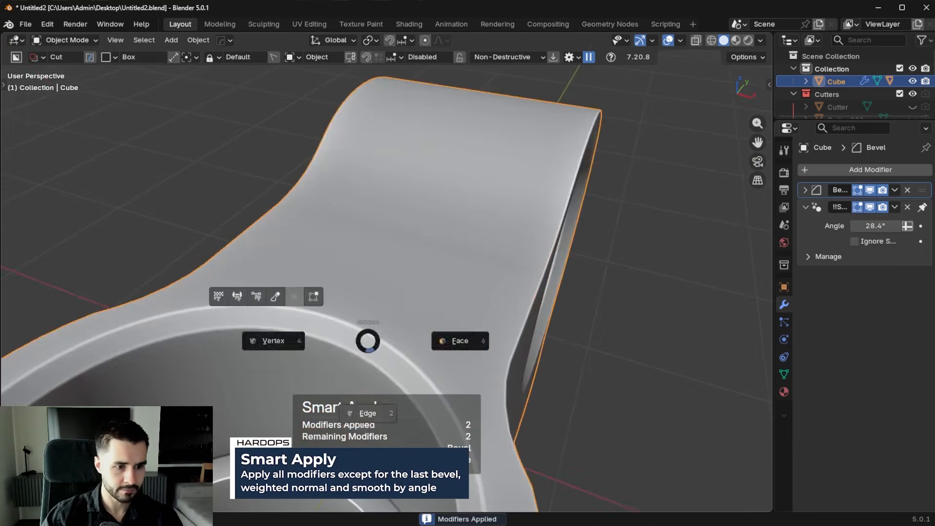
click(370, 412)
middle_drag(370, 370, 554, 285)
alt+click(449, 276)
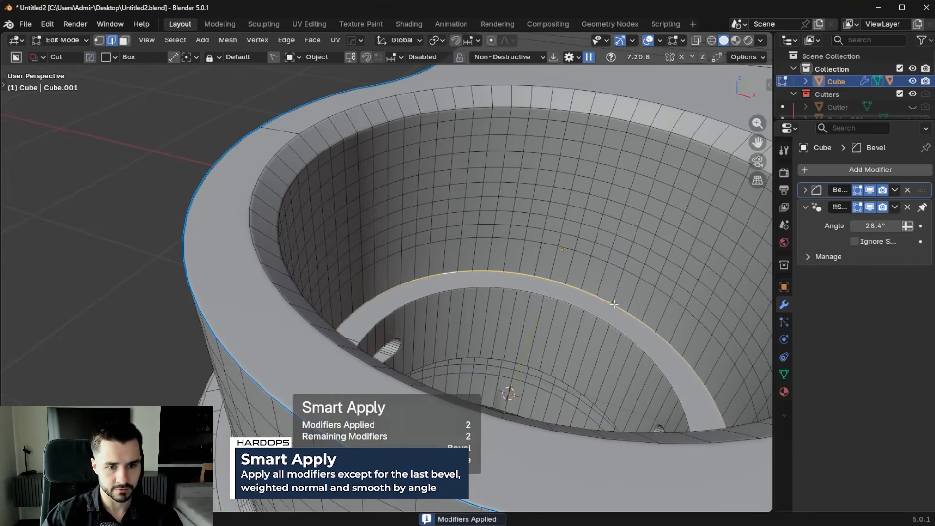
middle_drag(713, 329, 255, 300)
key(3)
alt+click(416, 290)
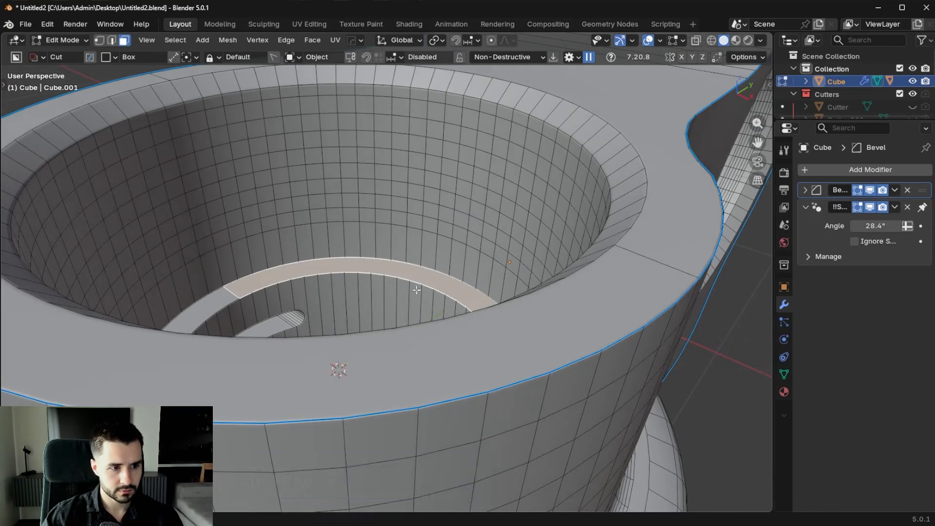
key(ctrl+t)
click(214, 306)
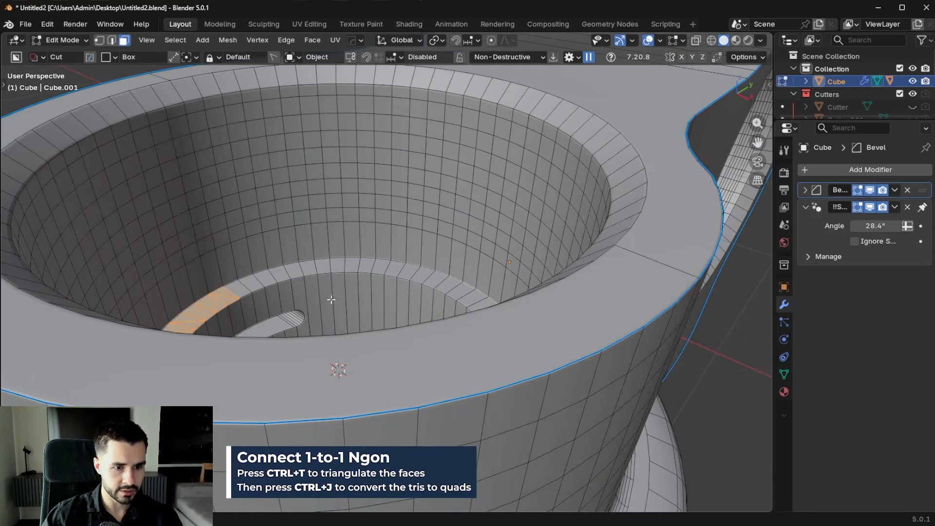
key(ctrl+j)
Raise the upper ledge's outer edge loop along Z to slope the ledge, and bevel that loop with six segments.
scroll(467, 348, up, 3)
key(2)
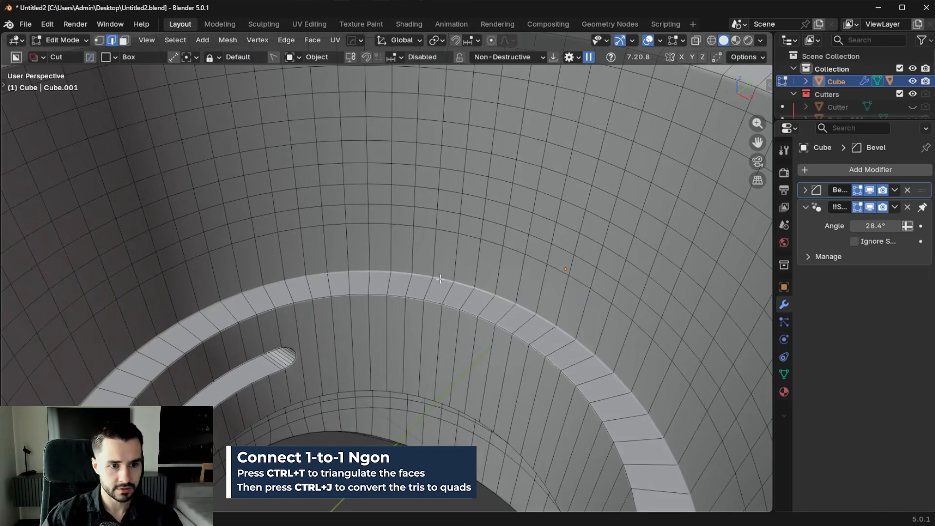
alt+click(440, 279)
key(g)
key(z)
click(607, 331)
key(ctrl+b)
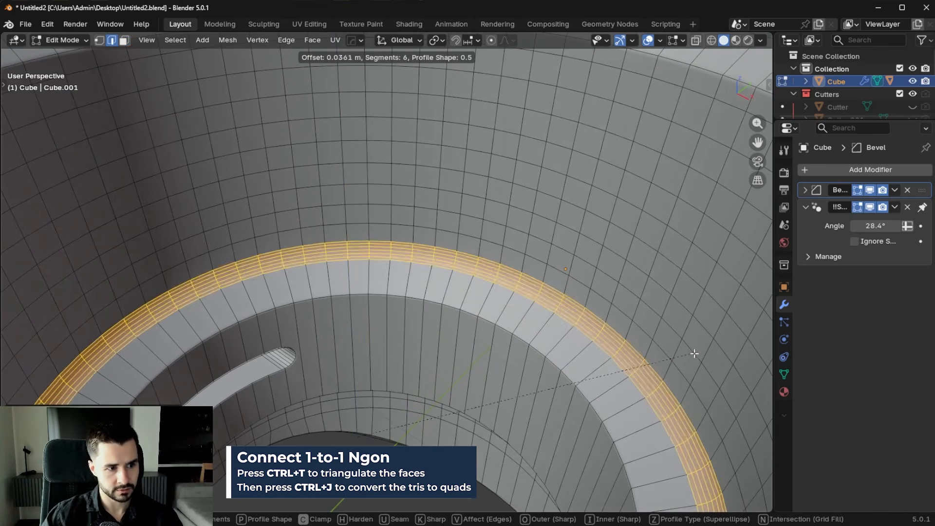
click(702, 336)
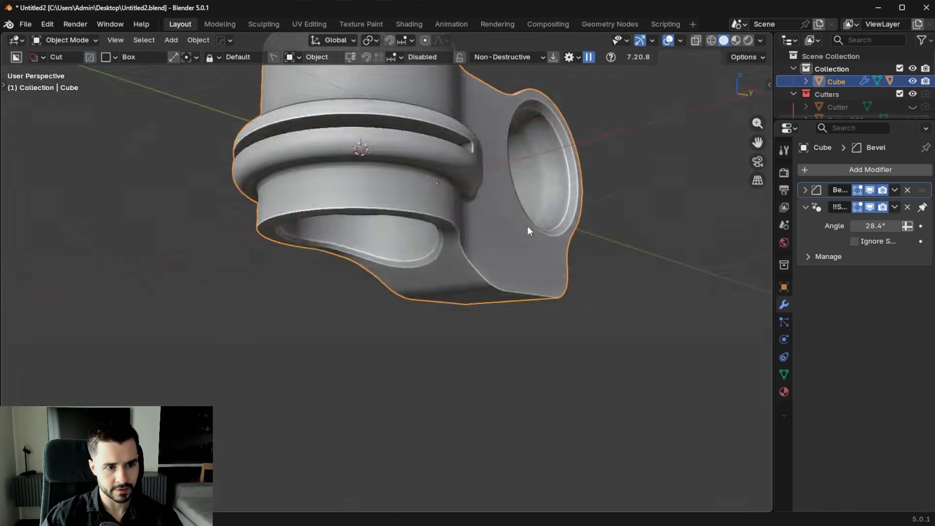
Triangulate the underside ledge's n-gons in the vertical bore and convert the triangles to quads.
middle_drag(528, 226, 482, 252)
key(Tab)
scroll(483, 253, up, 4)
shift+middle_drag(429, 180, 382, 328)
scroll(381, 329, up, 4)
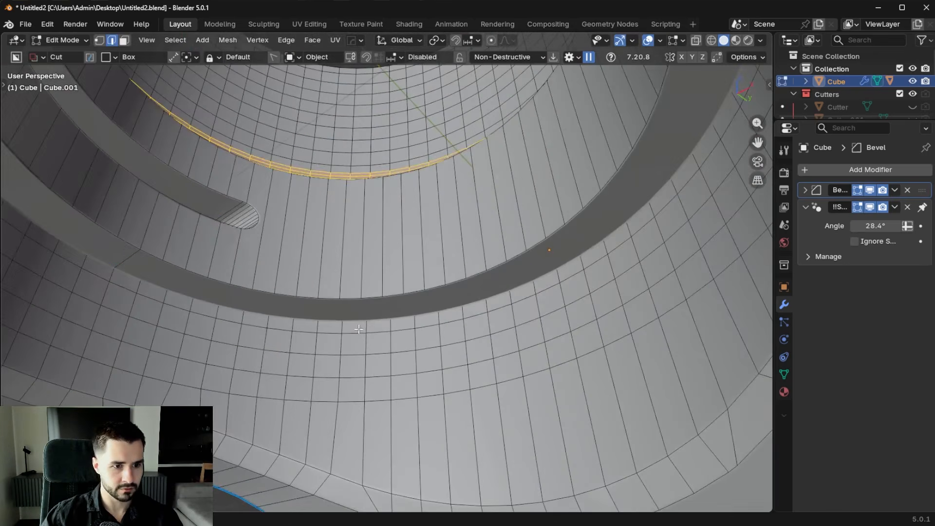
key(3)
alt+click(428, 309)
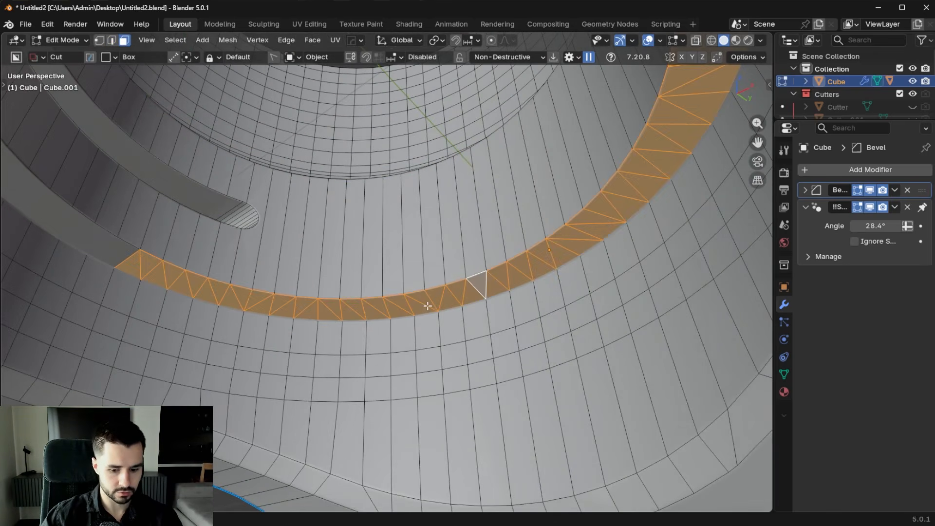
key(alt+j)
click(101, 252)
key(alt+j)
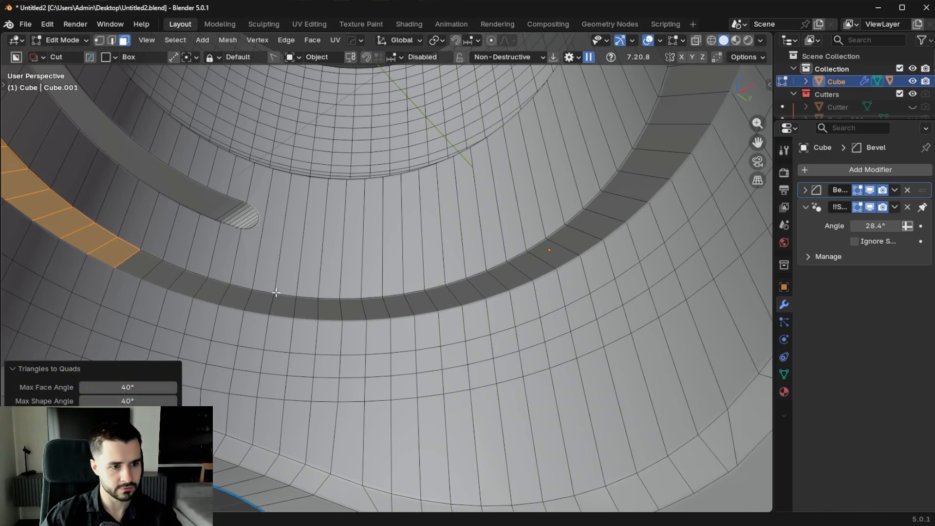
Move the underside ledge's outer edge loop along Z to slope the ledge, and bevel that loop.
key(2)
key(z)
click(522, 328)
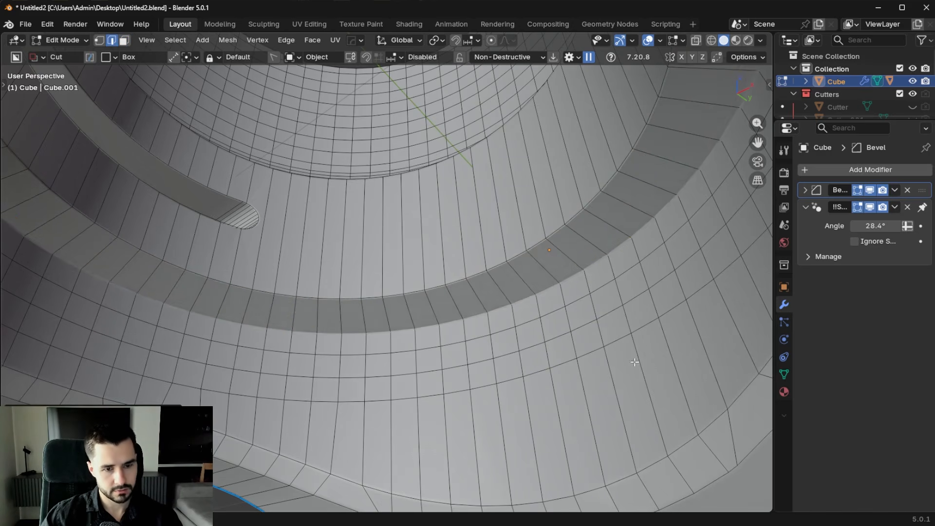
key(ctrl+b)
click(651, 369)
key(Tab)
Check the smoothed connector from several angles and save the file.
scroll(635, 242, down, 8)
middle_drag(636, 242, 495, 340)
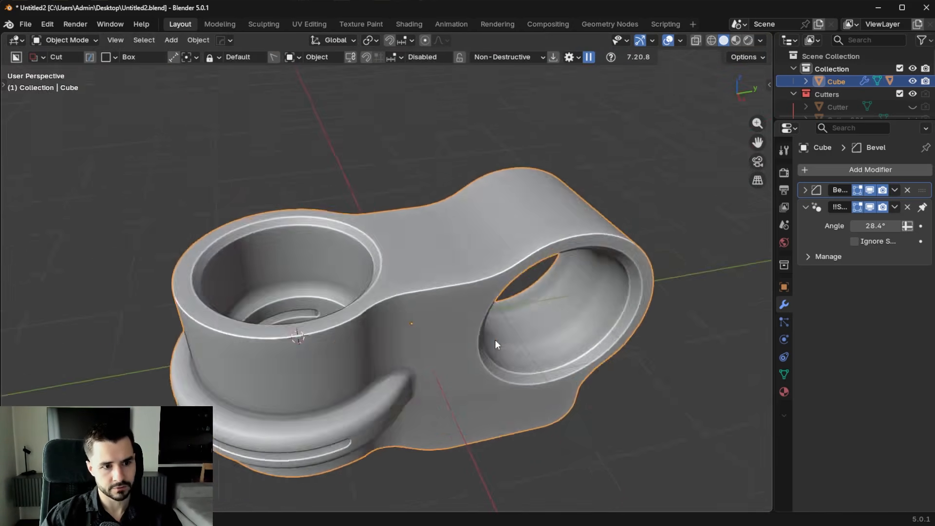
scroll(495, 340, down, 3)
click(578, 289)
middle_drag(577, 288, 518, 324)
scroll(540, 274, up, 6)
scroll(540, 274, down, 4)
middle_drag(541, 274, 507, 273)
key(ctrl+s)
scroll(493, 304, up, 4)
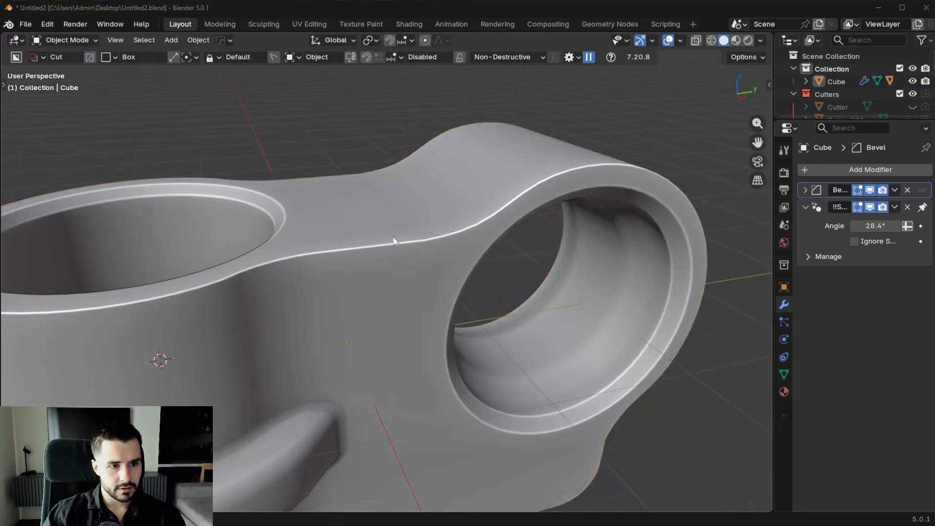
Run MACHIN3's Offset Cut on the outline edges around the connector body's two side faces.
click(511, 344)
key(Tab)
scroll(391, 249, down, 5)
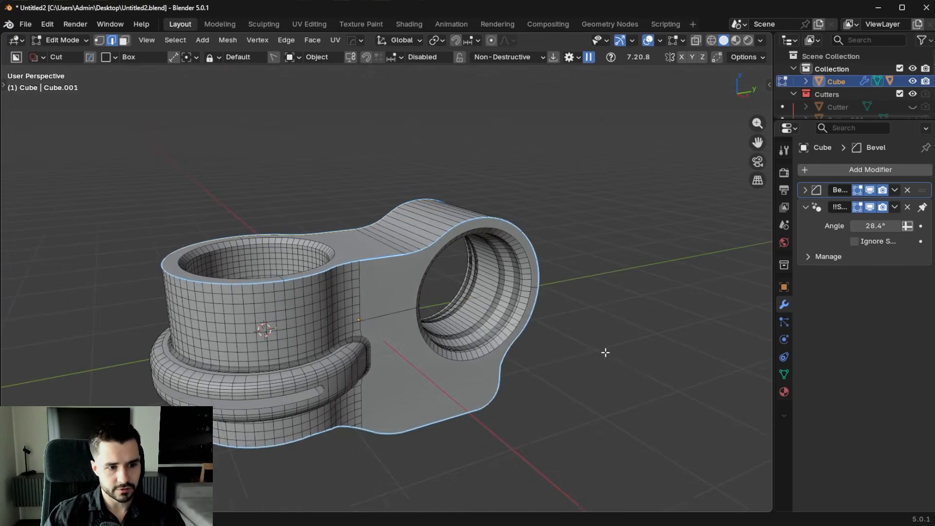
key(ctrl+b)
key(Escape)
middle_drag(639, 344, 412, 406)
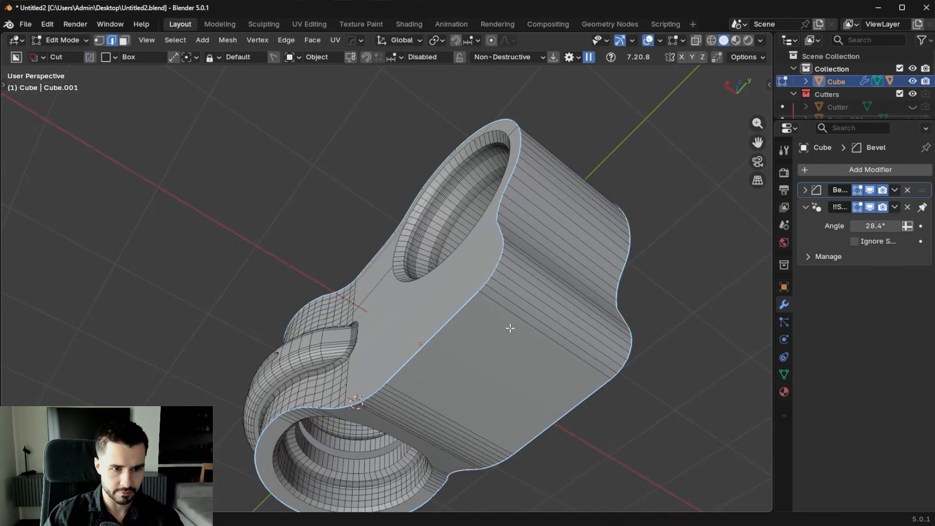
middle_drag(510, 328, 407, 288)
scroll(407, 288, up, 4)
shift+middle_drag(414, 399, 492, 300)
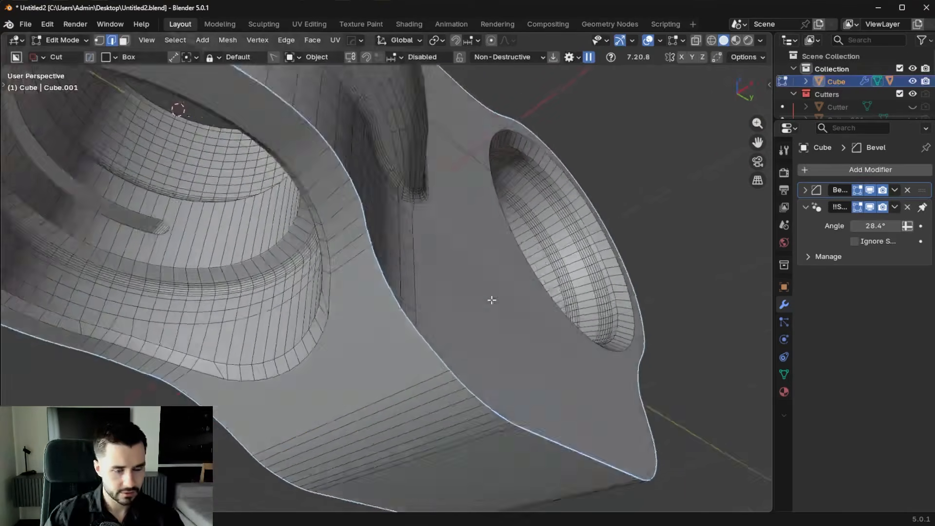
scroll(492, 300, down, 3)
key(y)
click(522, 363)
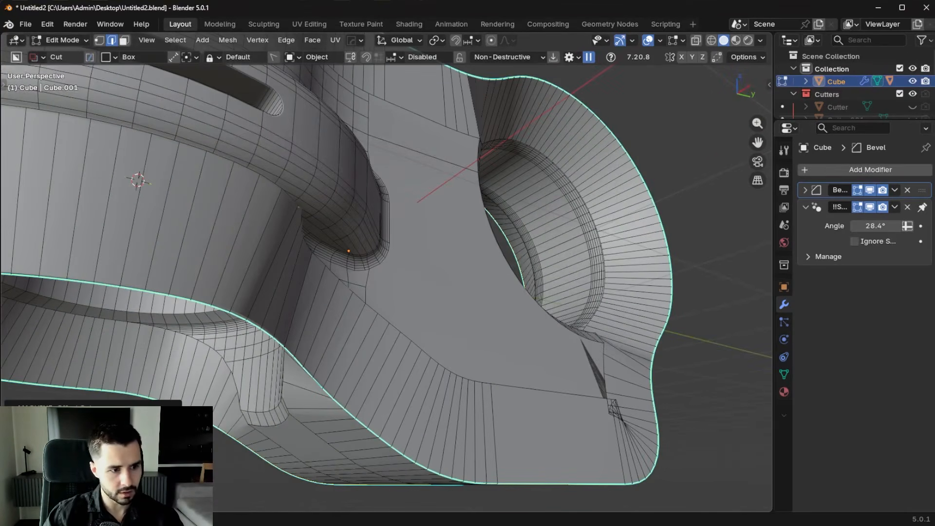
Narrow the offset cut along the connector's outline edges to a thin clean strip and bevel those edges.
key(ctrl+z)
key(ctrl+shift+z)
key(ctrl+z)
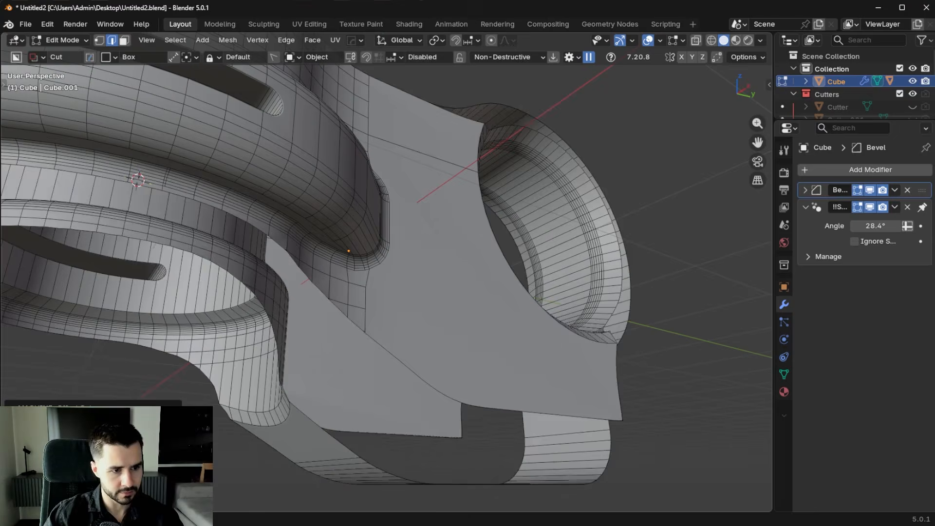
key(ctrl+shift+z)
drag(132, 431, 107, 431)
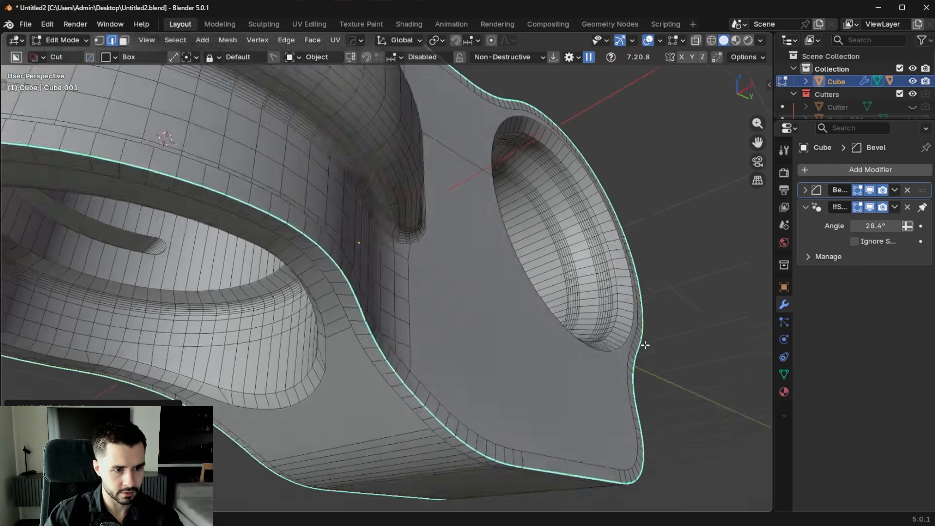
key(ctrl+b)
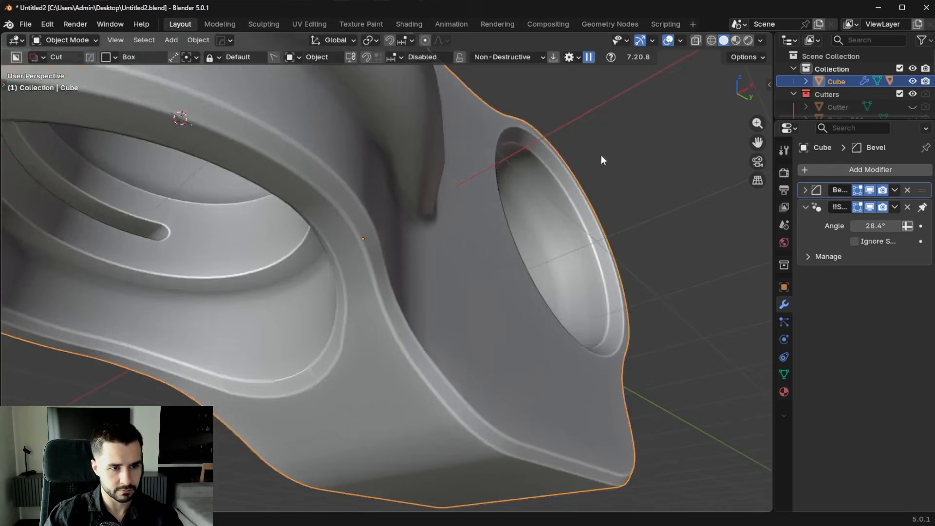
Examine the connector's outer edge shading in object mode from several angles and distances.
scroll(601, 156, down, 5)
middle_drag(601, 156, 577, 277)
scroll(487, 300, down, 3)
click(563, 276)
shift+middle_drag(546, 263, 585, 302)
scroll(501, 307, up, 4)
scroll(580, 230, up, 2)
scroll(586, 306, down, 3)
middle_drag(566, 347, 546, 309)
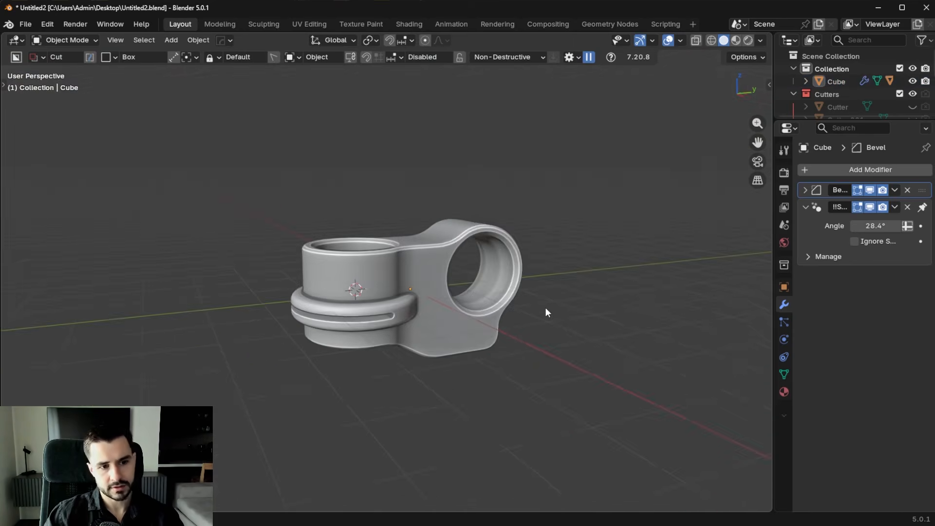
Add a plane, enlarge it into a ground surface, and lower it along Z to the connector's base.
key(shift+a)
mouse_move(518, 267)
click(598, 281)
key(KP_3)
key(g)
key(z)
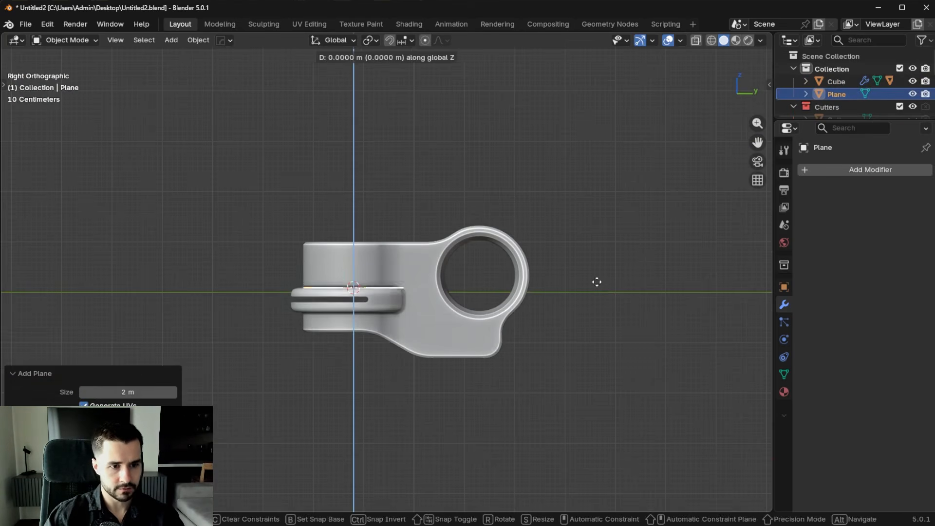
click(653, 355)
key(g)
key(z)
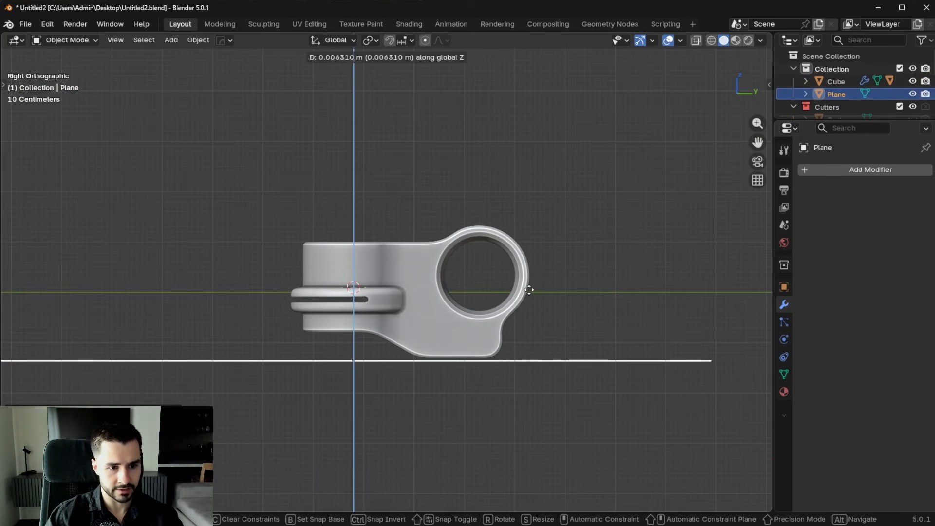
click(528, 287)
Slide the ground plane back horizontally so it extends further behind the connector.
middle_drag(345, 294, 380, 337)
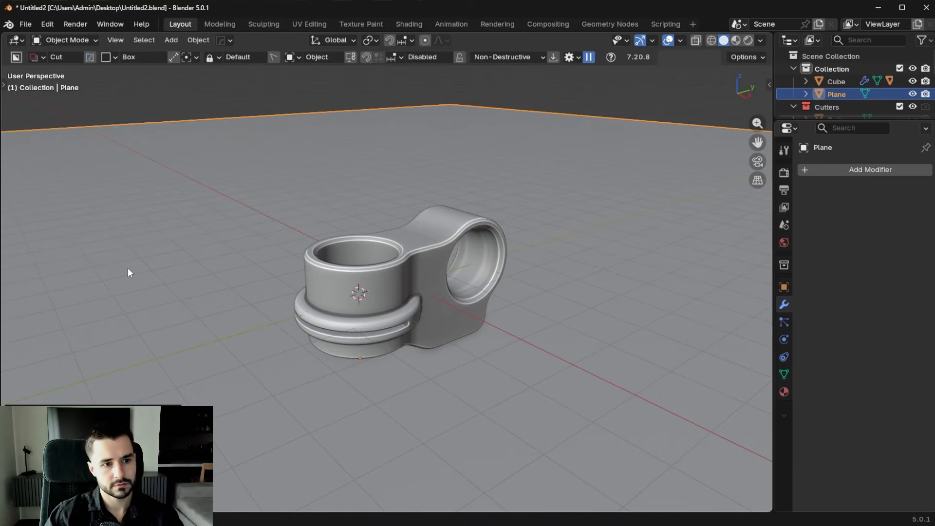
key(g)
click(466, 56)
middle_drag(505, 246, 509, 251)
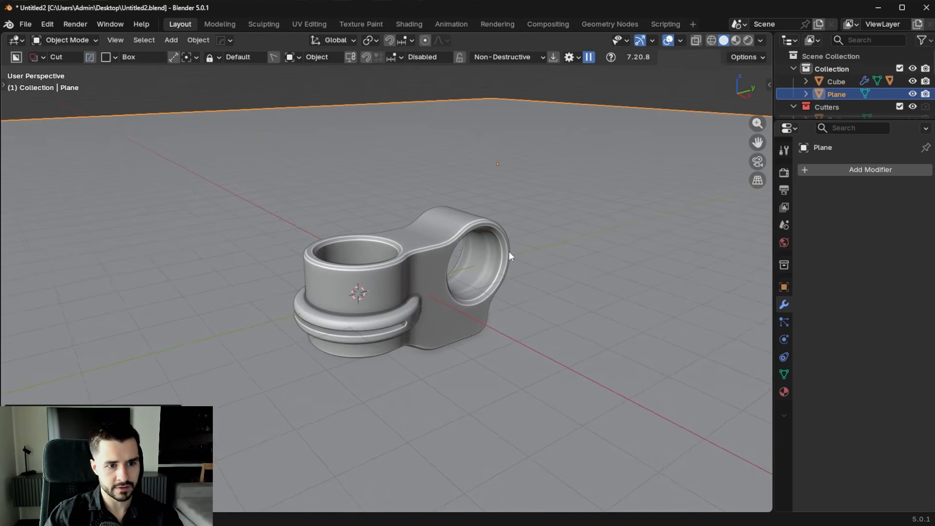
Switch the viewport to rendered shading and enable MaterialWorks HDRI lighting for the scene.
key(z)
key(n)
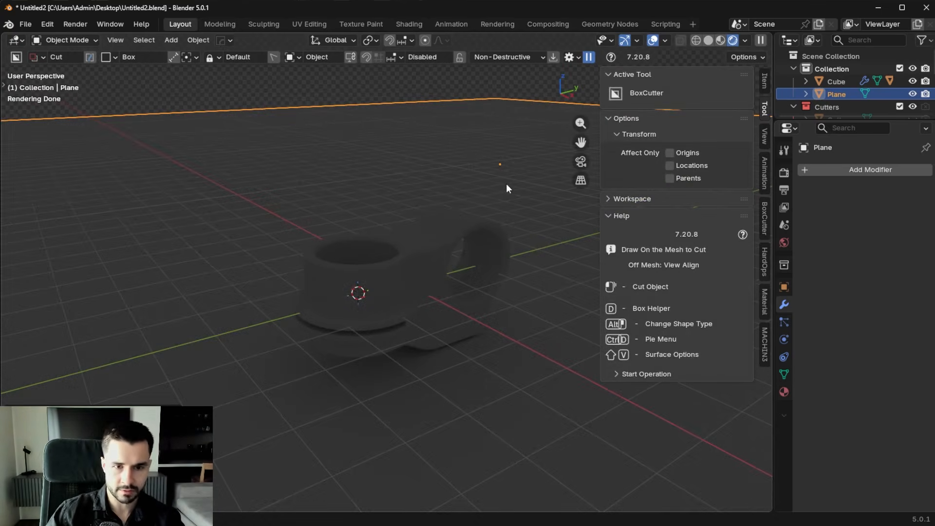
click(766, 306)
click(618, 258)
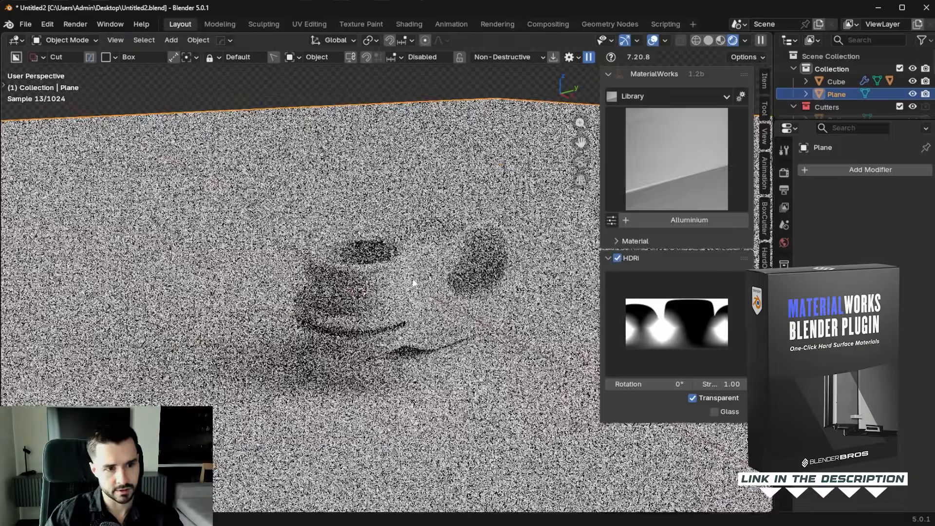
key(n)
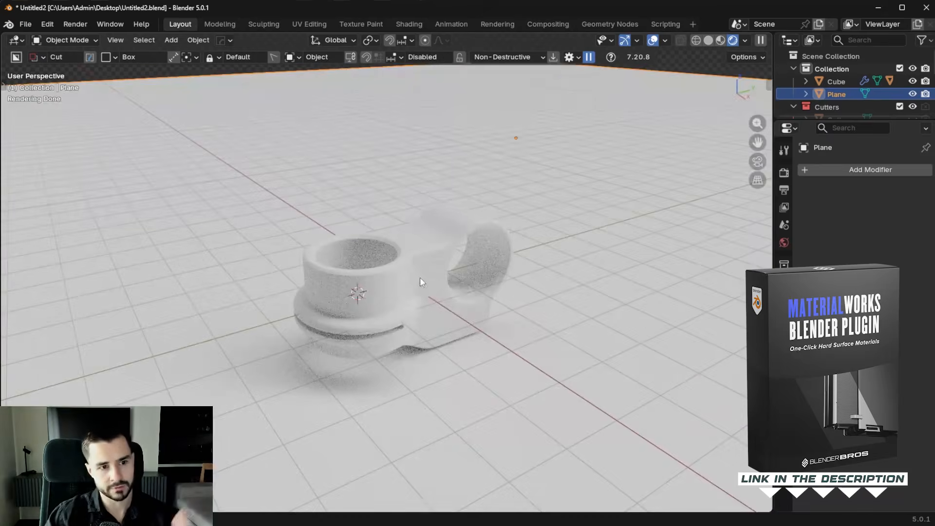
scroll(420, 277, up, 3)
scroll(468, 250, down, 2)
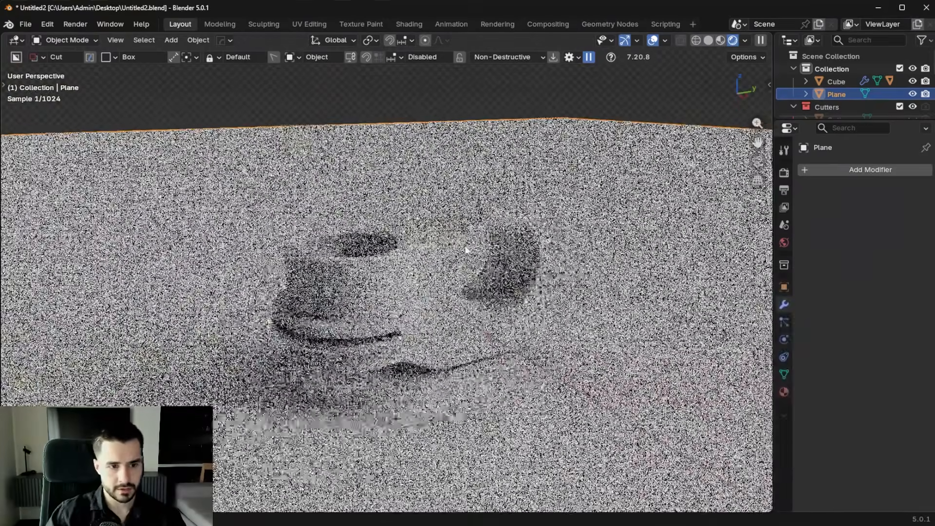
Apply the ground plane's scale and assign it the Basic Metal material from the MaterialWorks library.
key(n)
key(ctrl+a)
click(564, 231)
click(672, 166)
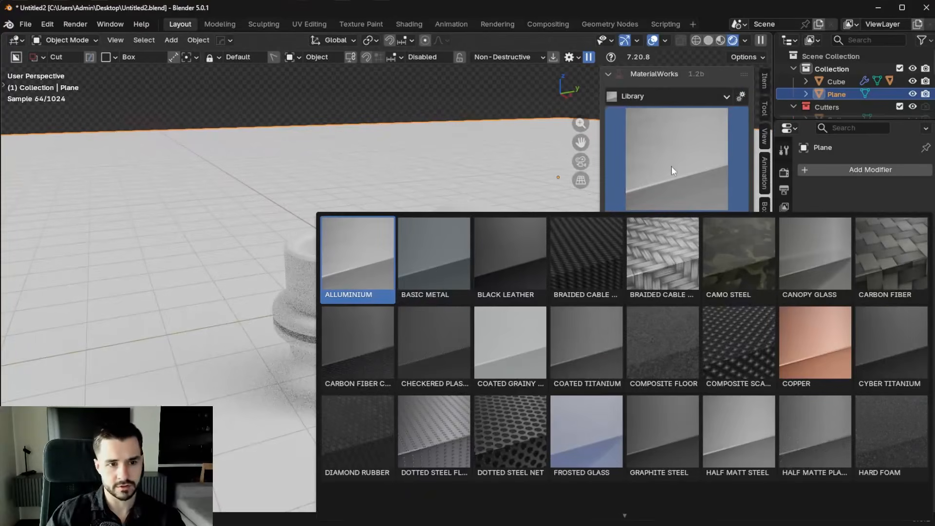
click(432, 262)
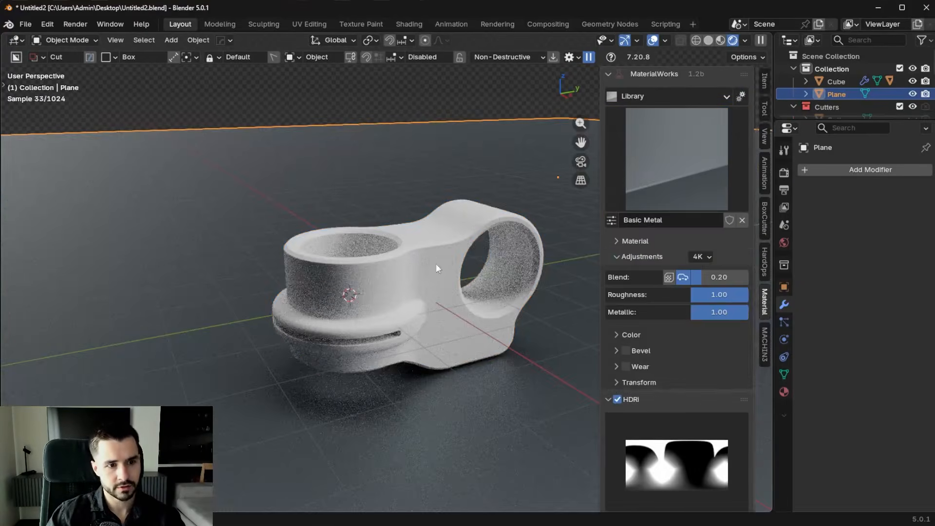
Apply the connector's scale and assign it the Alluminium material from the MaterialWorks library.
click(434, 267)
click(669, 159)
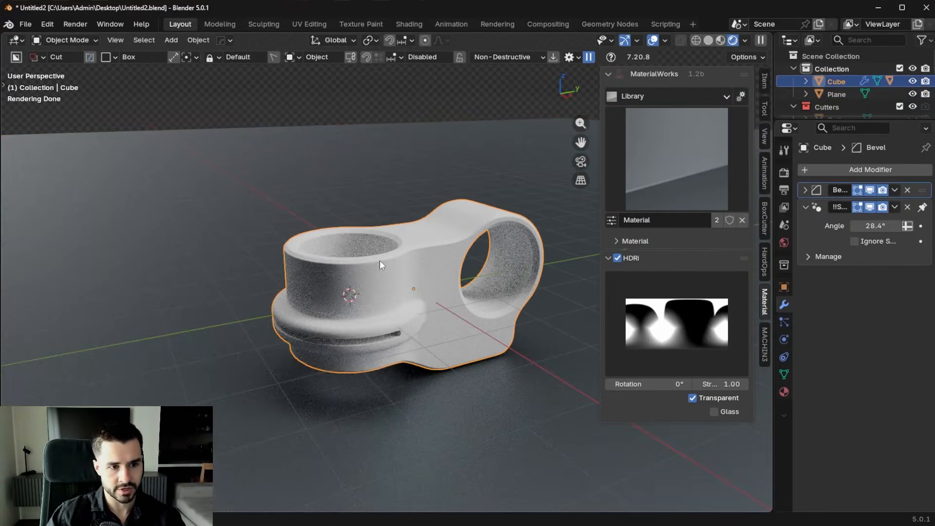
key(ctrl+a)
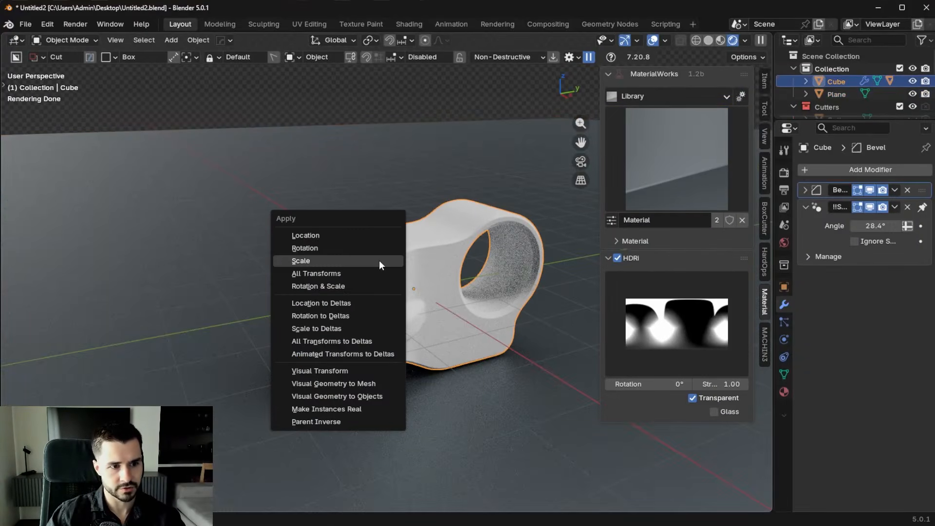
click(379, 262)
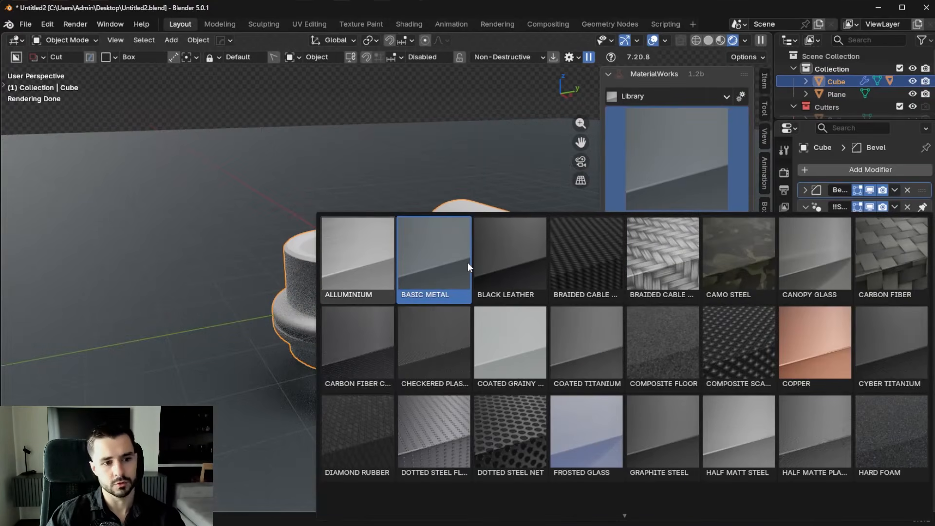
click(468, 262)
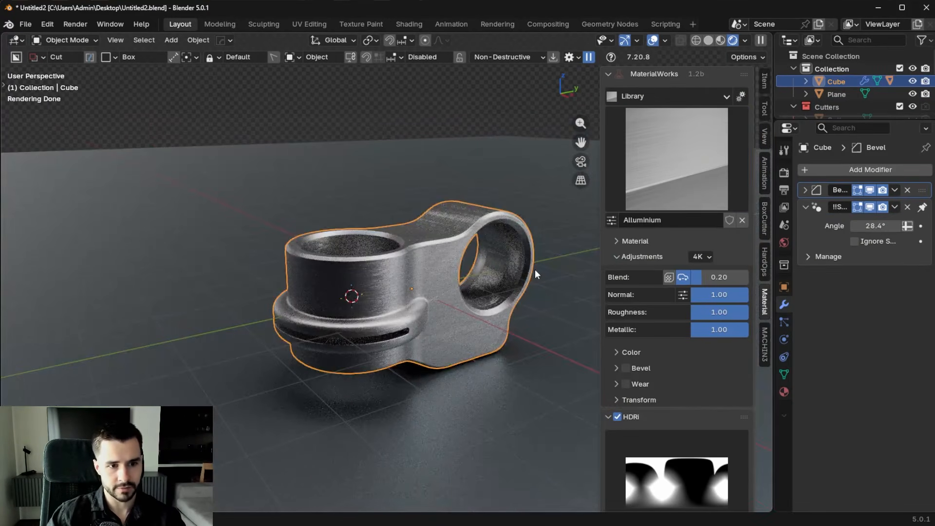
Inspect the rendered metal connector up close and compare it with the Bevel modifier hidden and shown.
key(n)
click(603, 254)
shift+middle_drag(557, 266, 456, 214)
scroll(361, 223, up, 2)
click(298, 209)
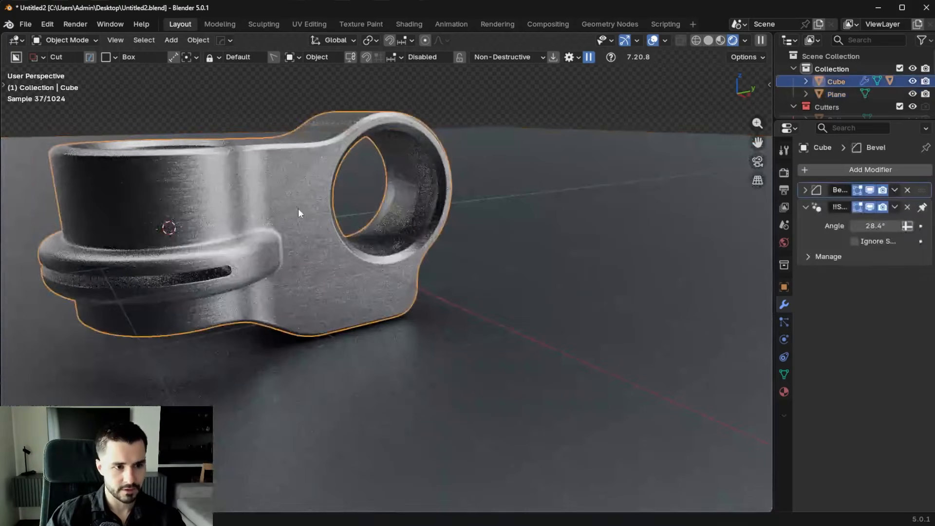
shift+middle_drag(298, 210, 381, 255)
scroll(382, 255, up, 1)
click(870, 190)
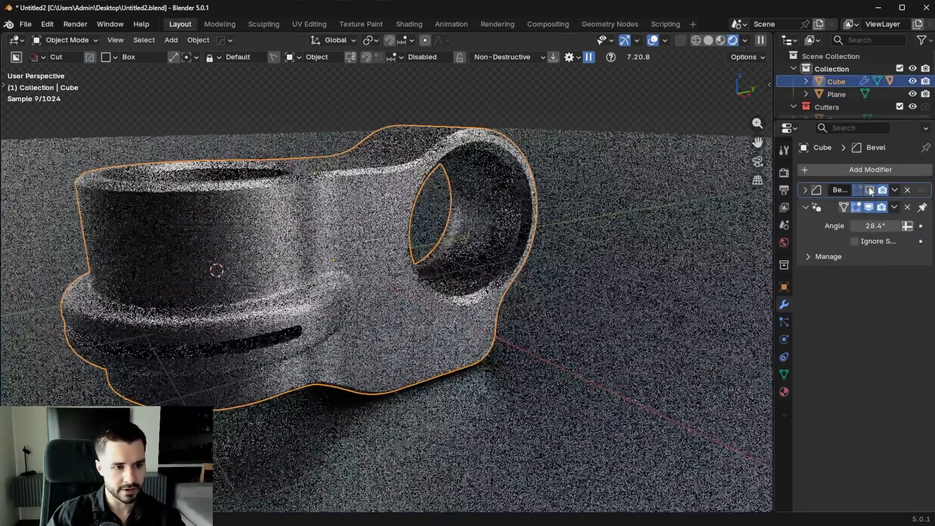
click(870, 190)
Try the Alluminium material's Bevel option on the connector, and turn it off again.
key(n)
click(627, 368)
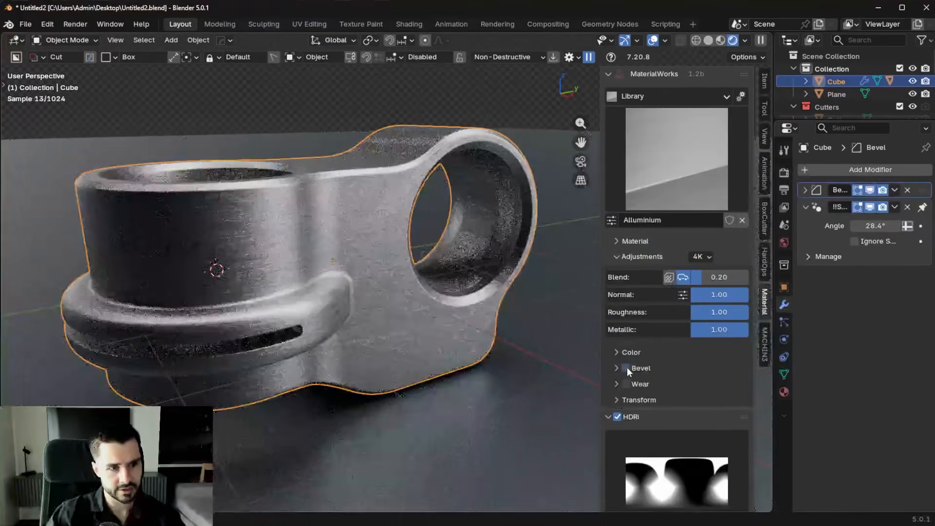
click(627, 367)
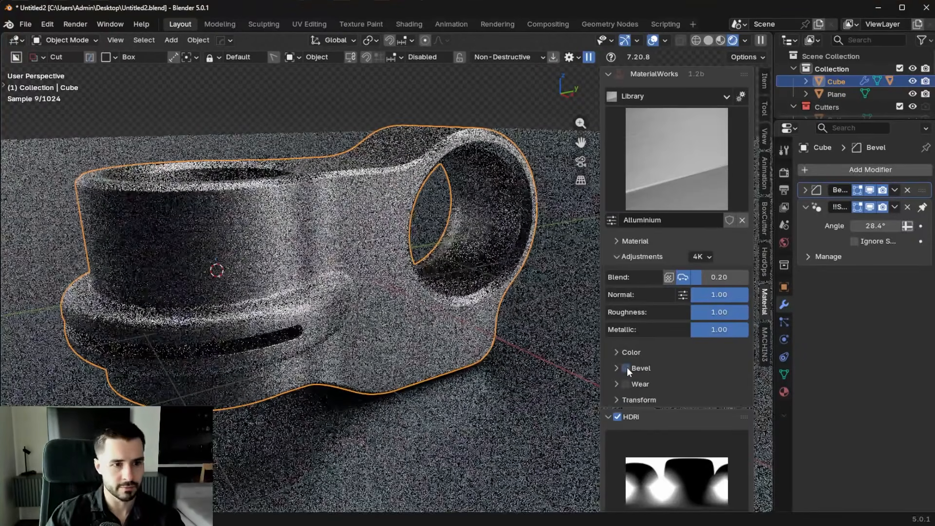
key(n)
Rotate the ground plane about Z to align its rear edge with the view, enlarge it, and apply its scale.
scroll(478, 264, down, 2)
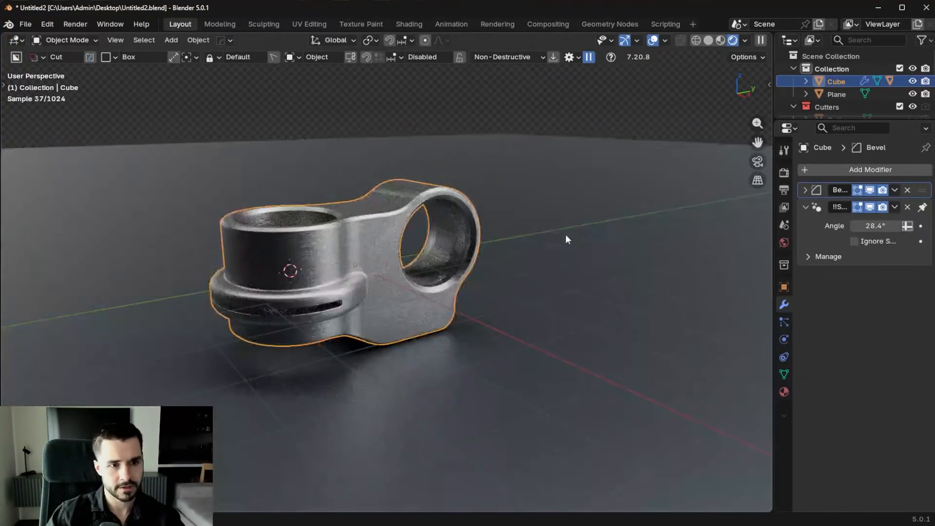
click(565, 238)
key(r)
key(z)
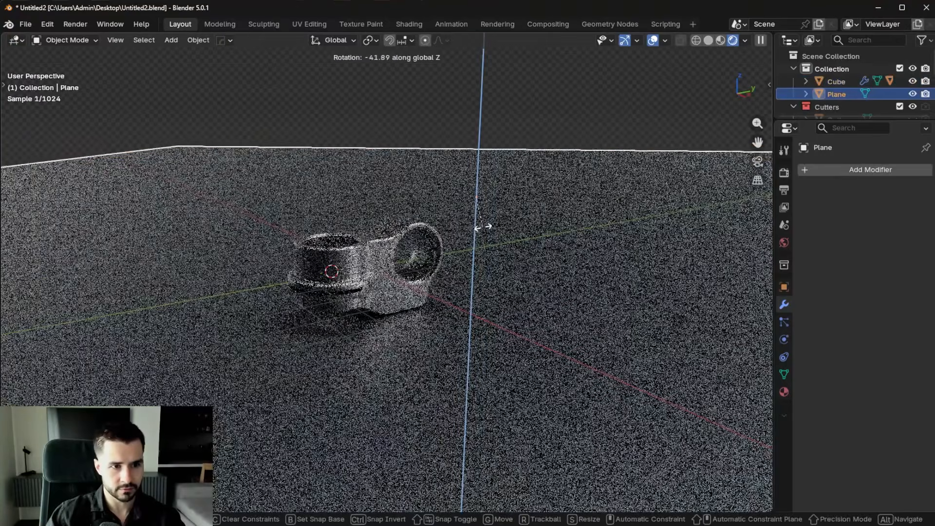
click(496, 227)
key(s)
key(Return)
key(ctrl+a)
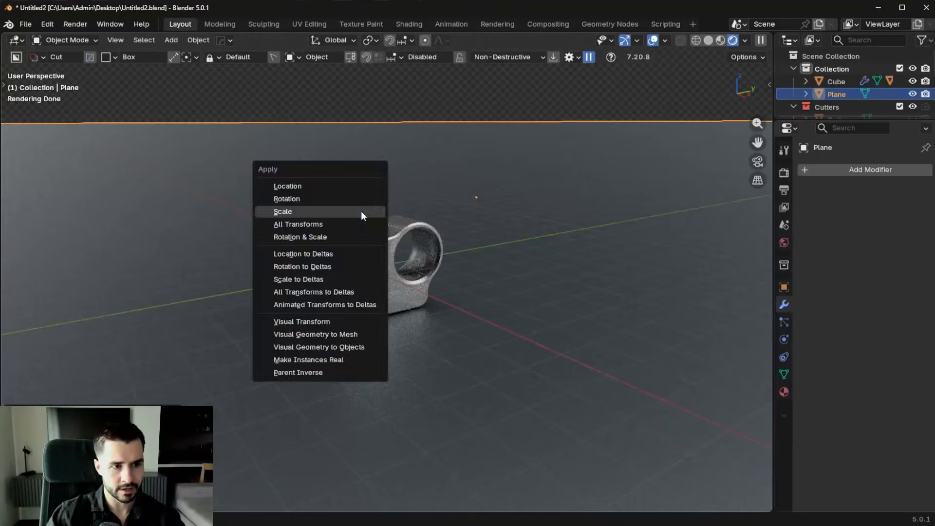
click(361, 212)
Extrude the ground plane's rear edge upward to form a tall backdrop wall.
key(Tab)
key(alt+a)
scroll(341, 286, down, 6)
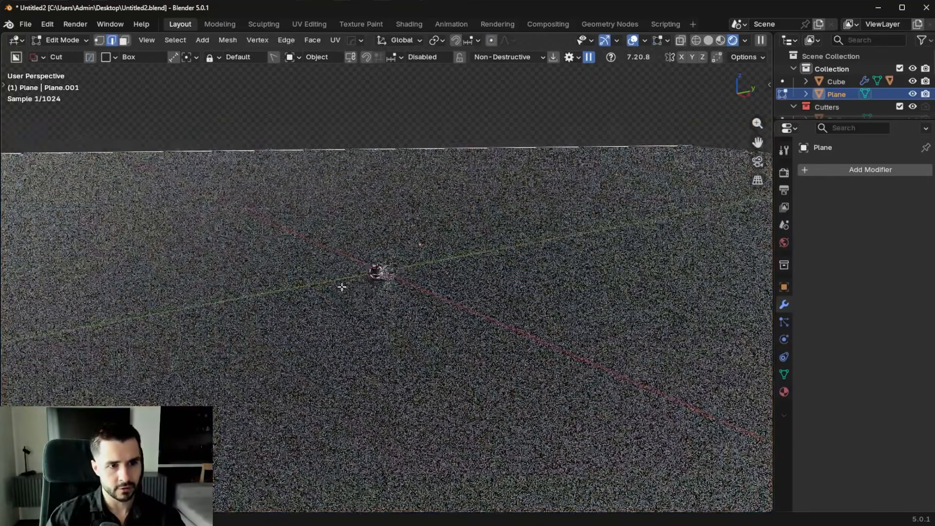
key(e)
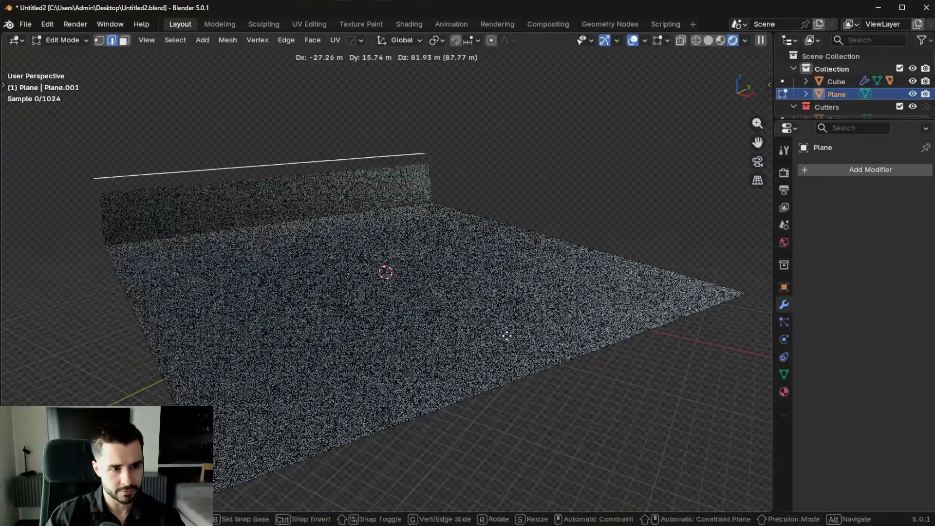
click(447, 197)
Bevel the crease between the ground plane and the backdrop wall by about 153 m with 10 segments.
click(346, 229)
key(ctrl+b)
scroll(570, 291, up, 18)
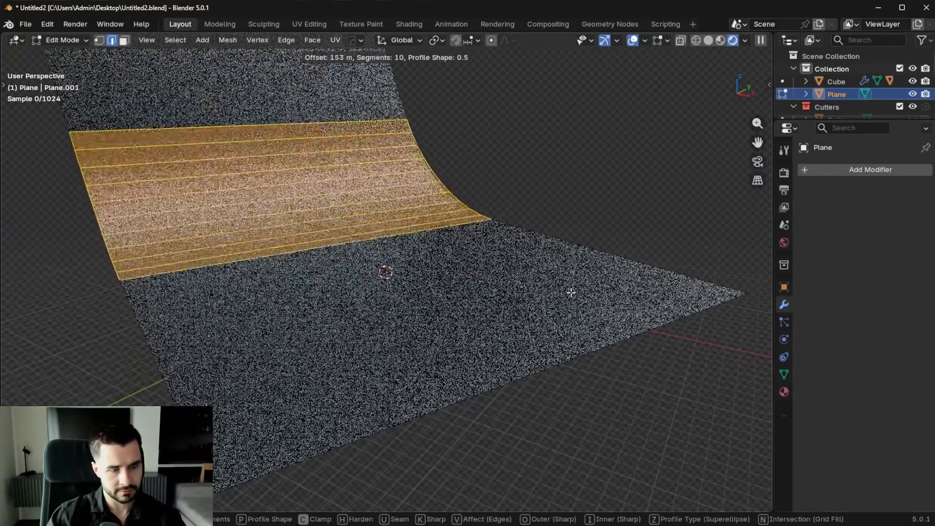
click(577, 297)
Shade the curved backdrop plane smooth and return to a close view of the connector.
key(Tab)
right_click(539, 198)
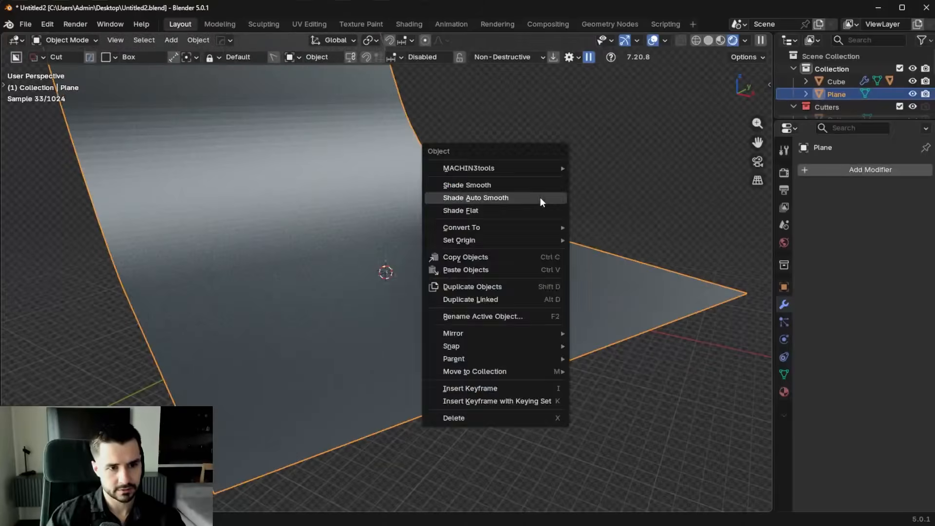
click(534, 189)
scroll(441, 229, up, 14)
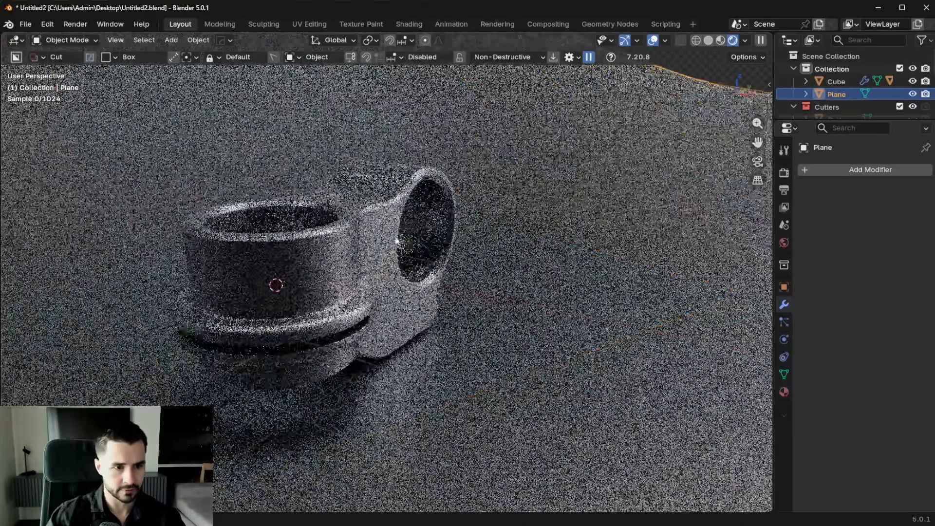
middle_drag(400, 244, 355, 223)
middle_drag(459, 224, 480, 253)
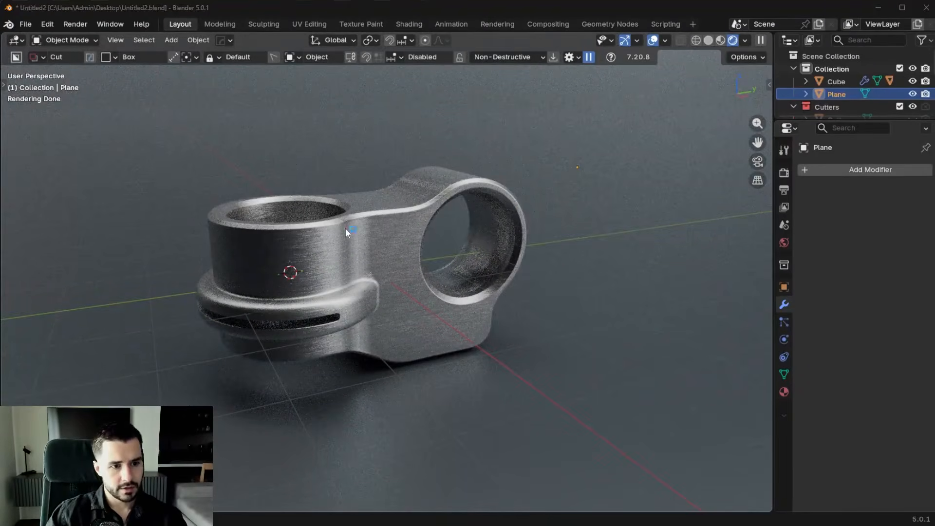
Add decal 009 from the first details set to the connector.
click(345, 228)
key(d)
mouse_move(129, 121)
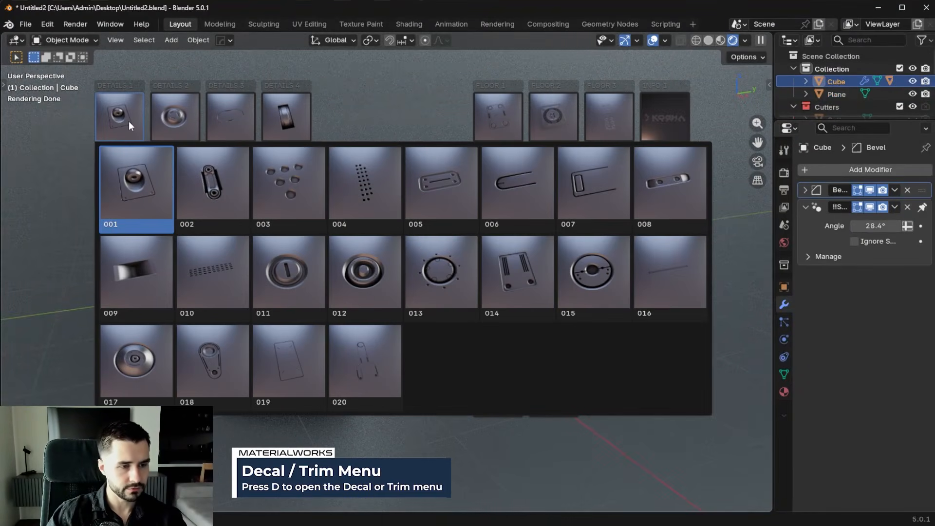
click(137, 267)
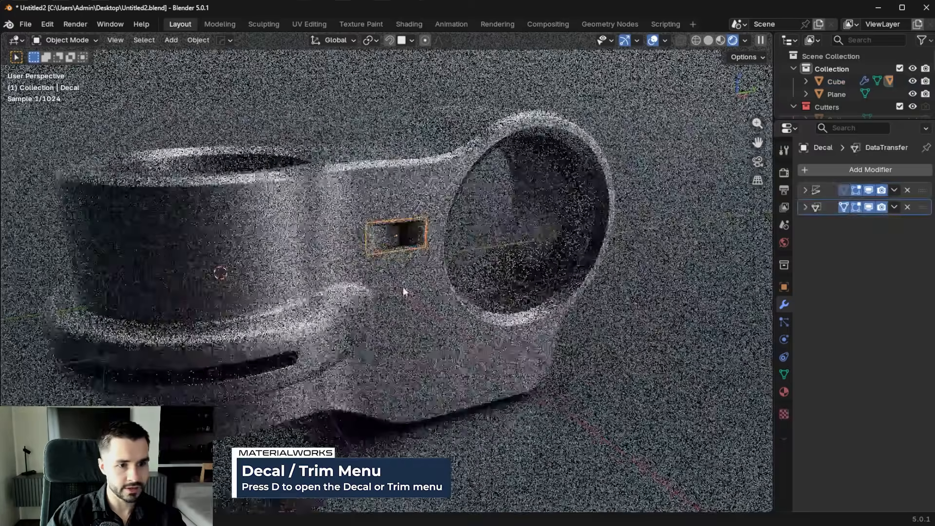
Shrink the decal and place it near the upper edge of the connector's flat side face, beside the vertical cylinder.
key(s)
click(468, 249)
key(g)
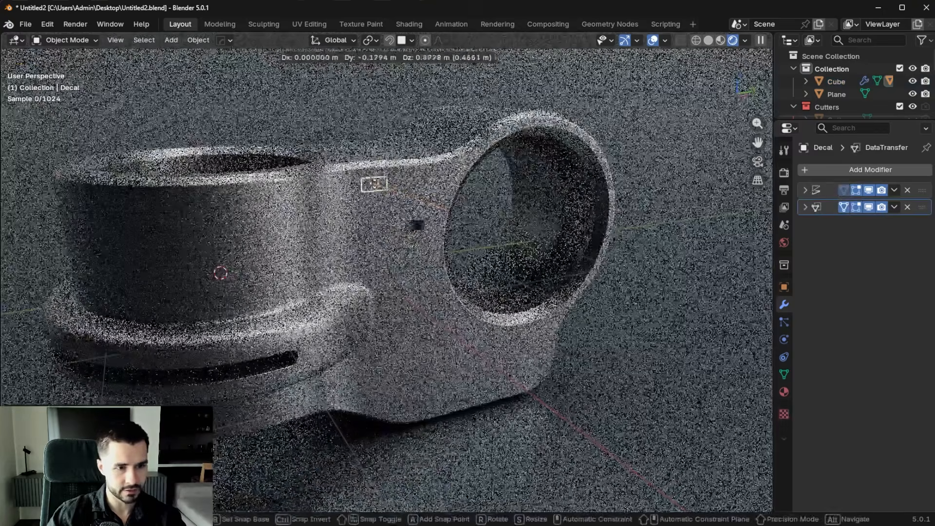
click(379, 181)
Duplicate the small decal and place the copy at the flat side face's lower outer corner.
key(shift+d)
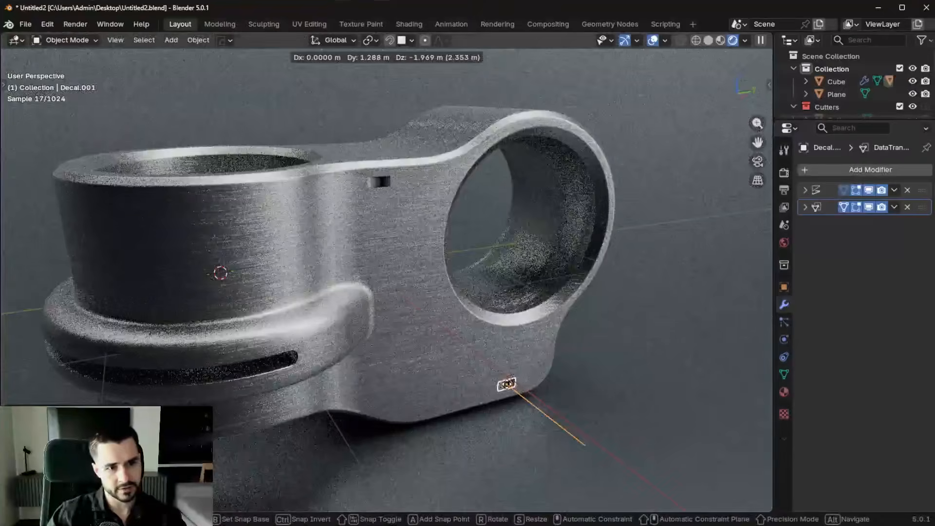
click(476, 323)
middle_drag(476, 324, 539, 344)
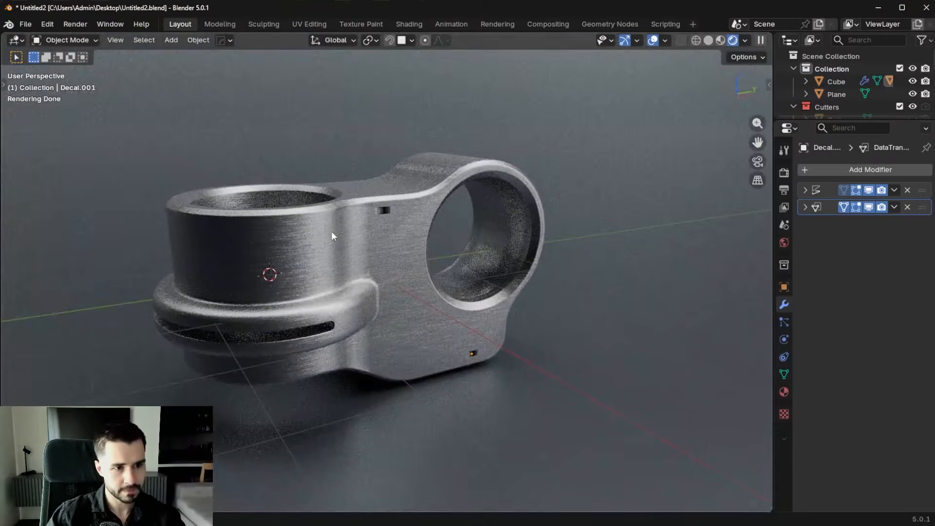
Apply trim sheet 001 to the connector's face loop just below the vertical cylinder's upper rim.
click(331, 231)
key(Tab)
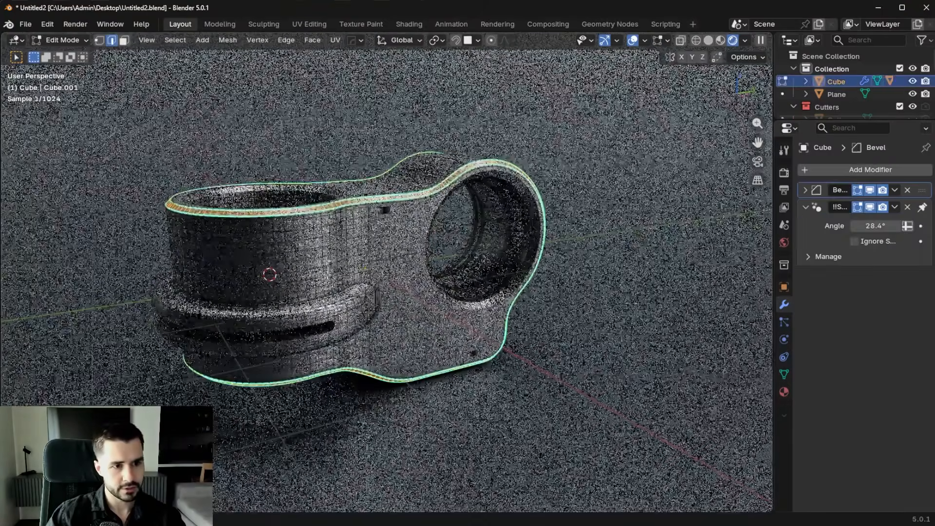
key(alt+a)
key(3)
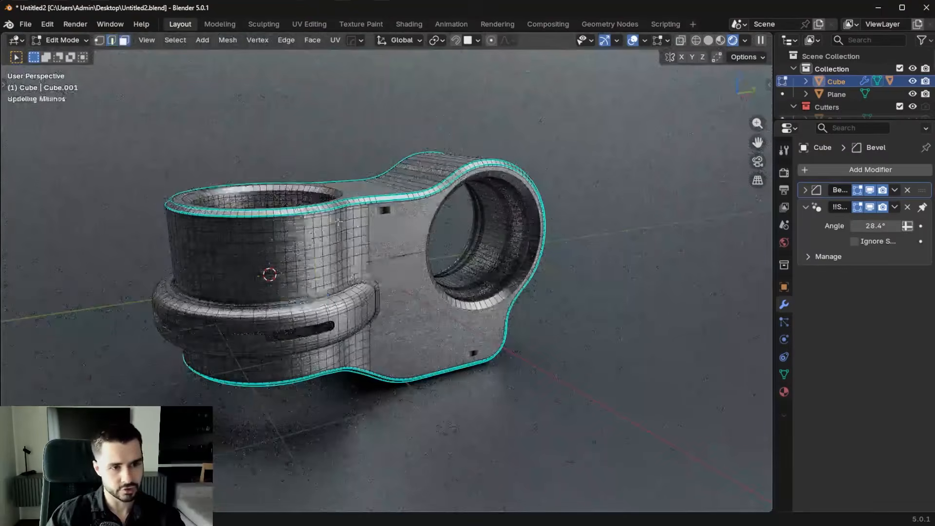
alt+click(308, 223)
key(d)
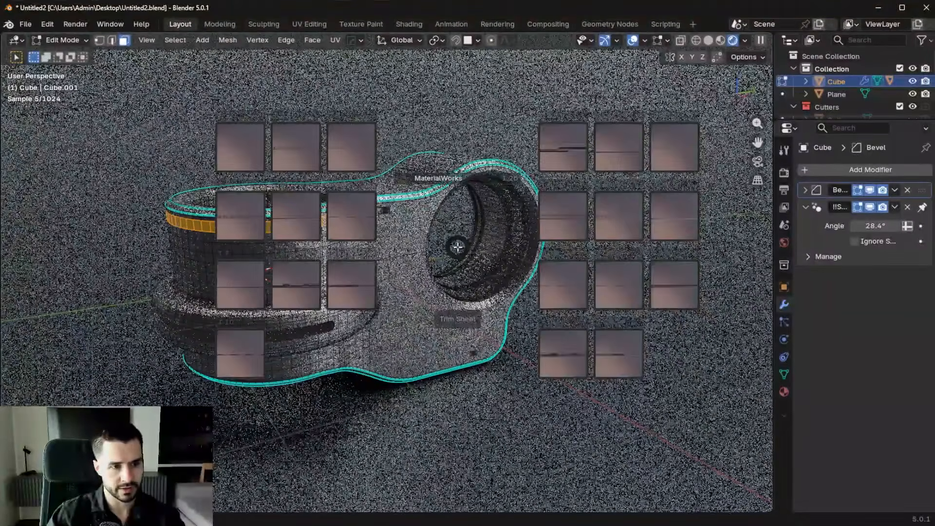
click(253, 154)
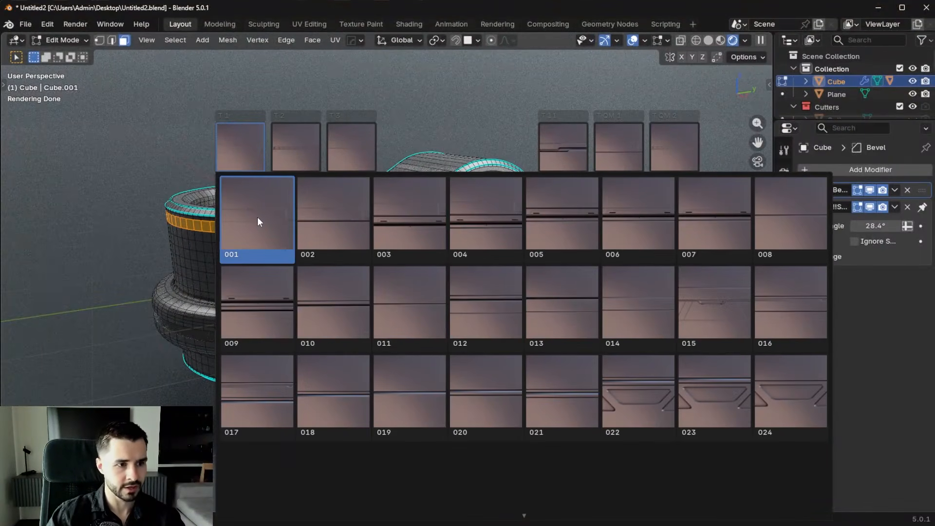
click(258, 218)
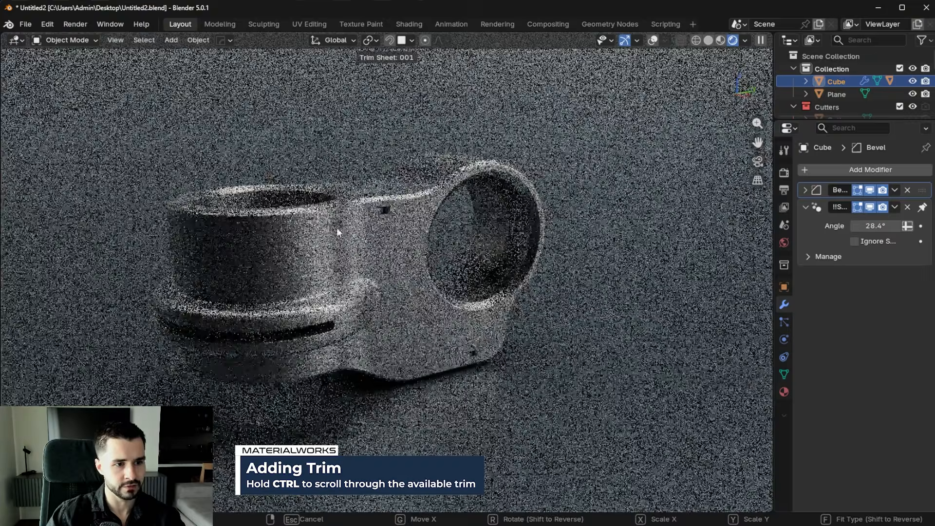
Cycle through the available trims and apply trim sheet 021 to the selected face loop.
ctrl+scroll(436, 244, up, 1)
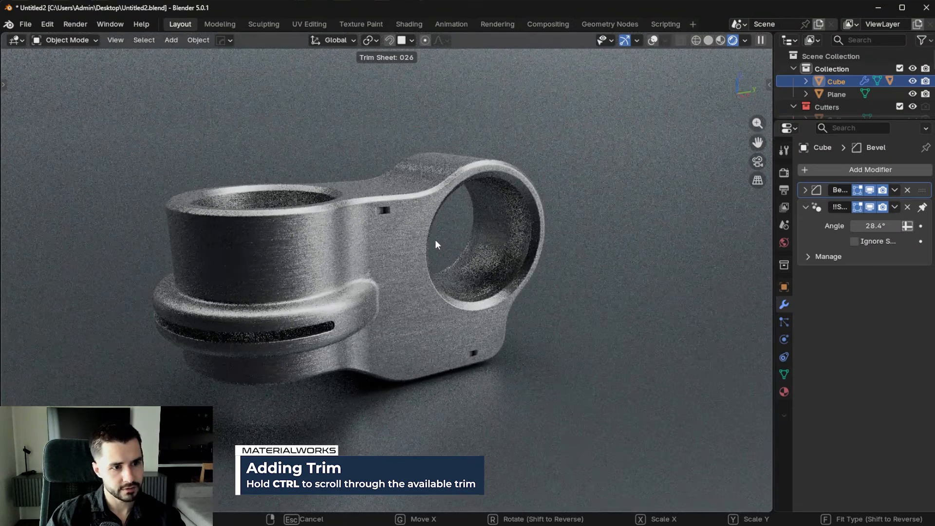
ctrl+scroll(441, 239, up, 2)
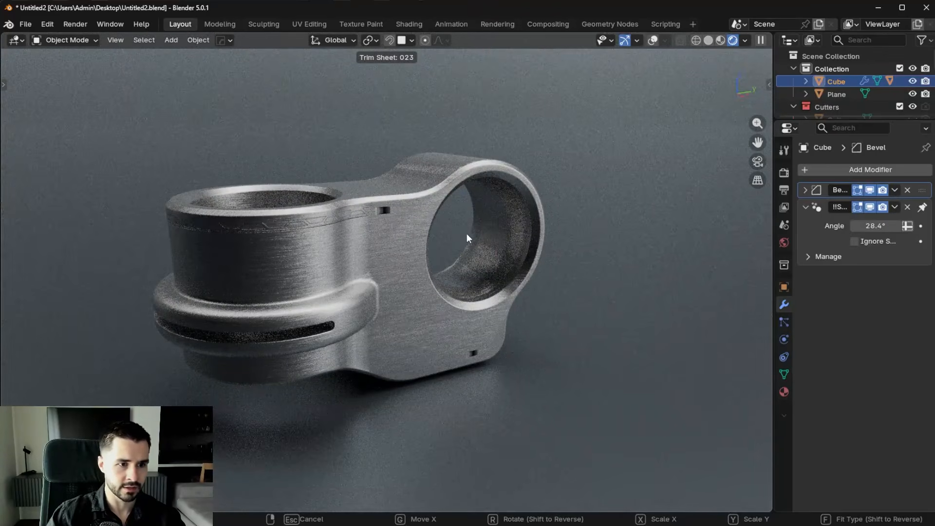
ctrl+scroll(466, 236, up, 1)
ctrl+scroll(322, 228, up, 1)
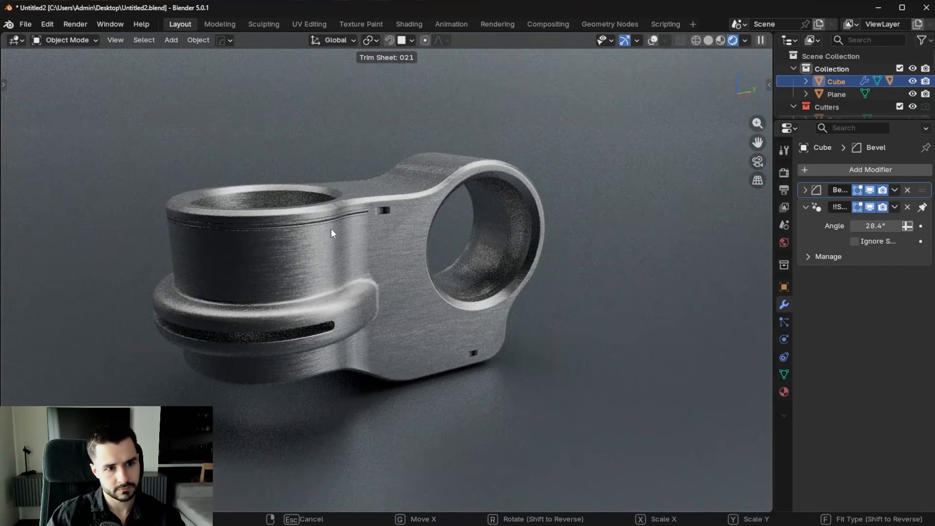
click(331, 229)
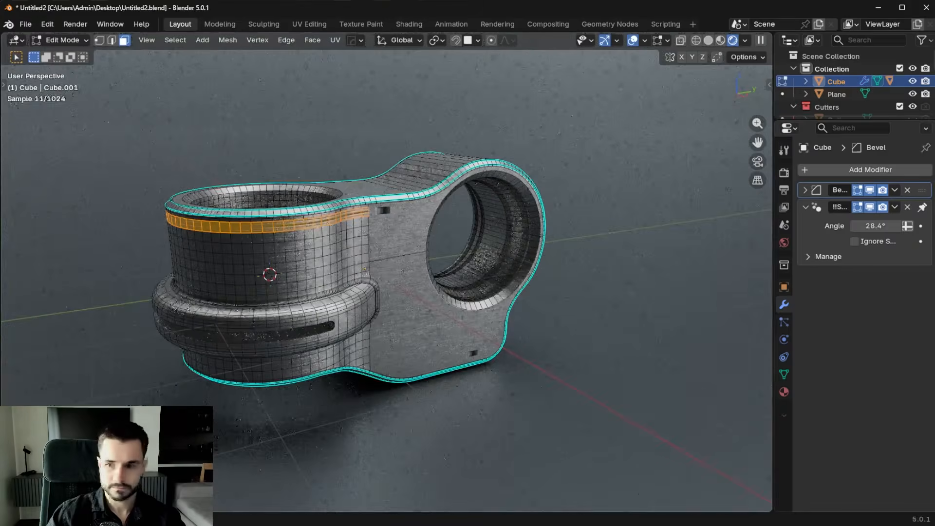
Add a long, narrow decal from the Details 10 set to the vertical cylinder.
scroll(305, 245, up, 4)
scroll(306, 245, down, 3)
key(d)
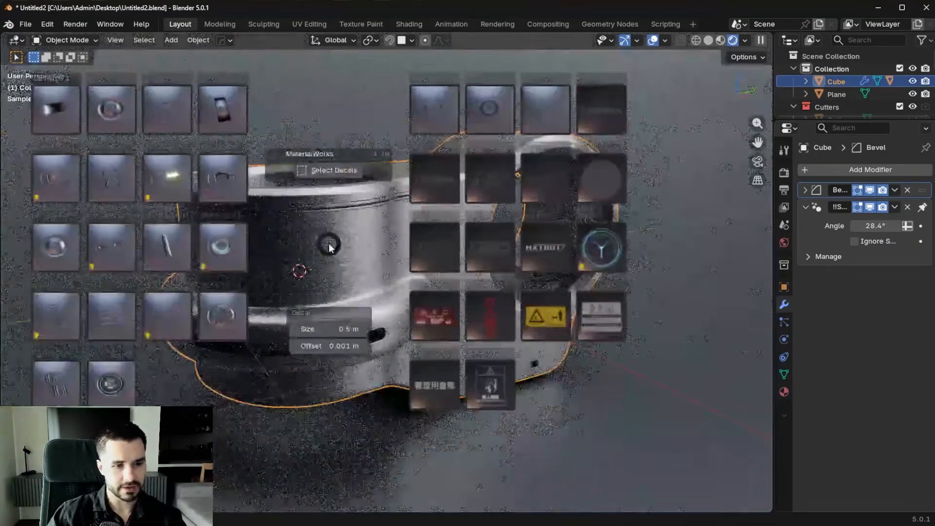
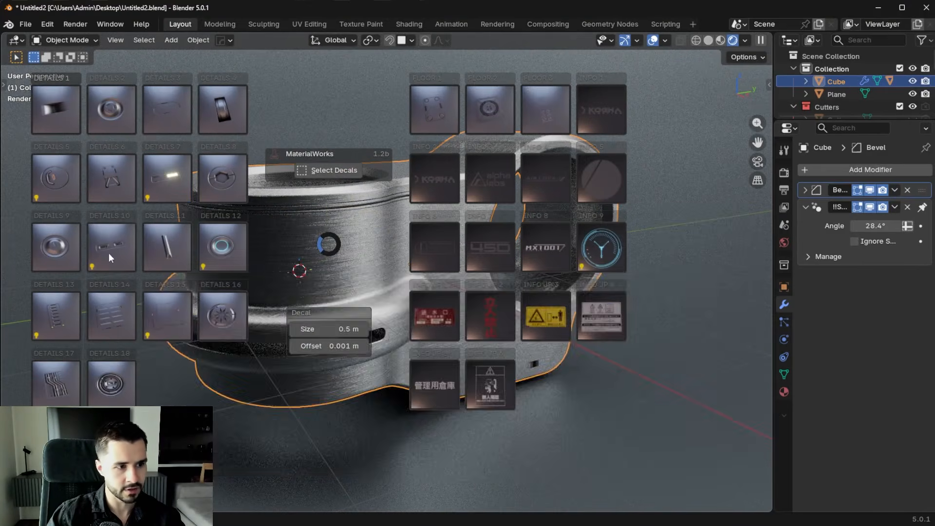
mouse_move(109, 245)
click(214, 406)
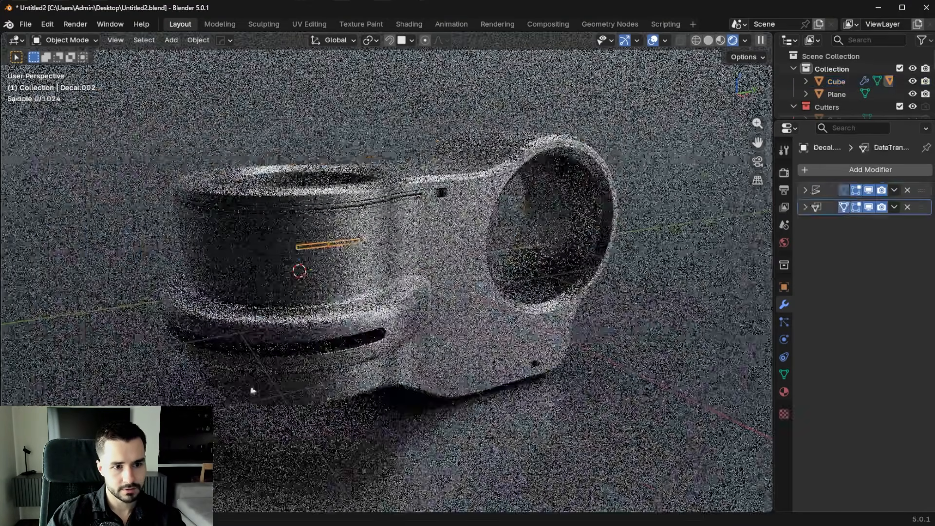
Enlarge the long decal and place it along the lower front edge of the vertical cylinder.
key(g)
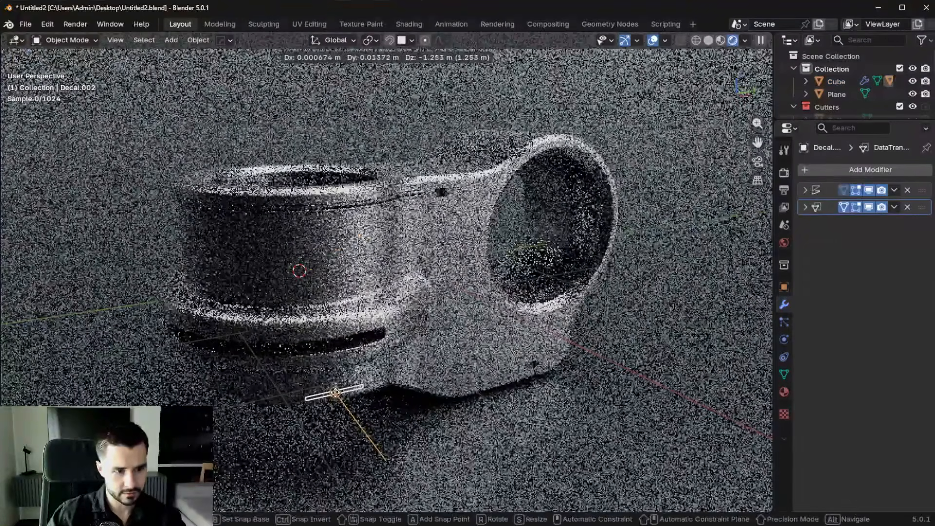
click(412, 396)
key(s)
click(473, 397)
middle_drag(403, 393, 414, 368)
key(g)
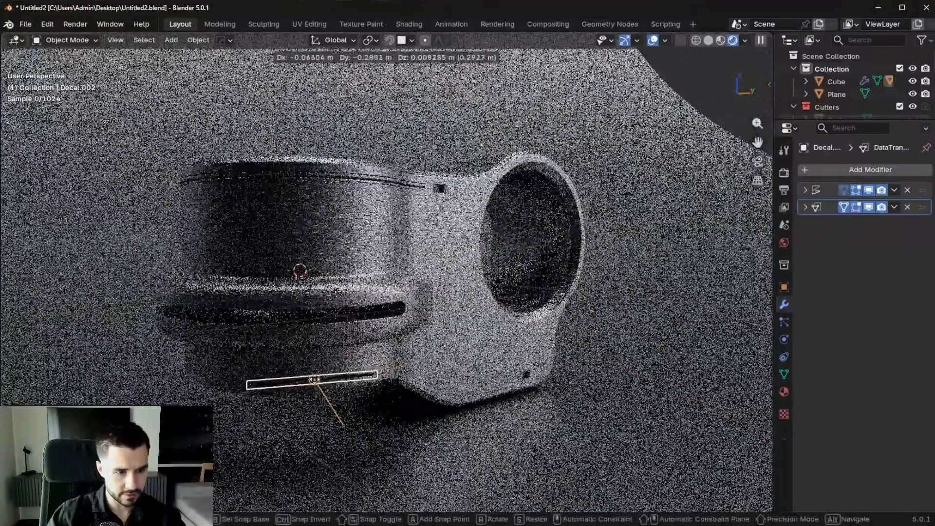
click(315, 380)
Shrinkwrap the long decal onto the connector's curved surface.
key(d)
click(432, 256)
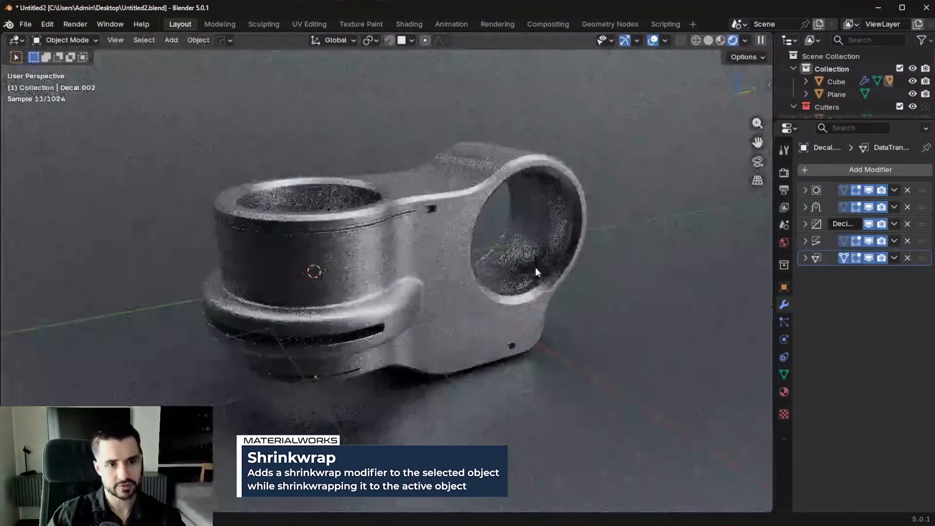
middle_drag(536, 267, 510, 251)
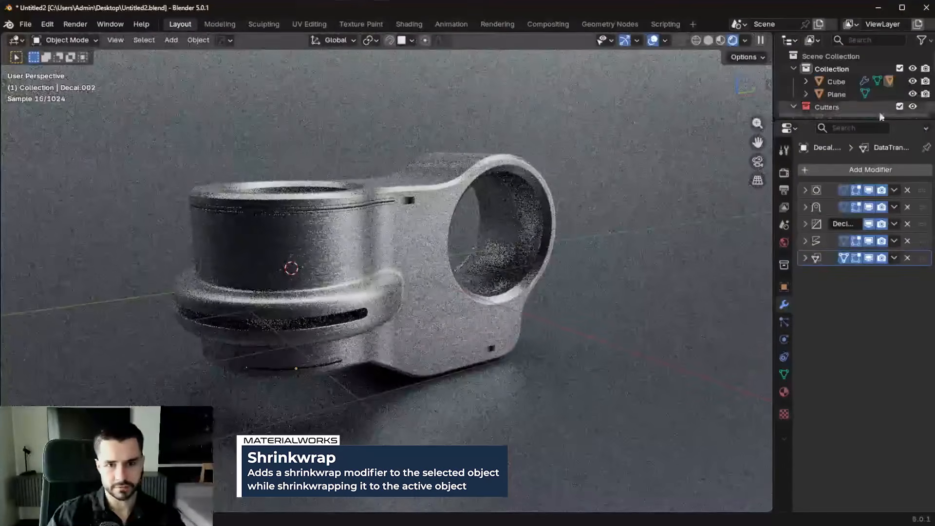
Collapse the Cutters collection and compare the connector with the Decals collection hidden and shown.
scroll(890, 95, up, 3)
click(795, 104)
scroll(851, 84, down, 2)
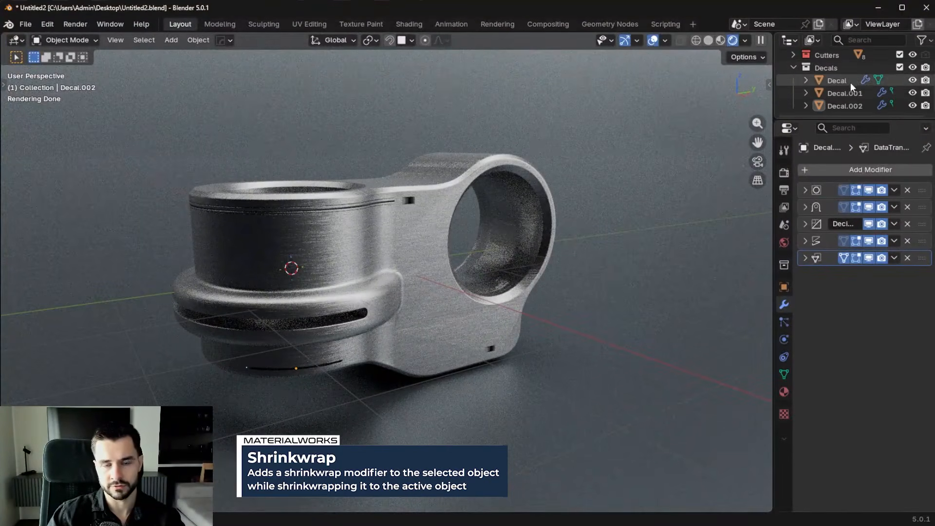
click(913, 67)
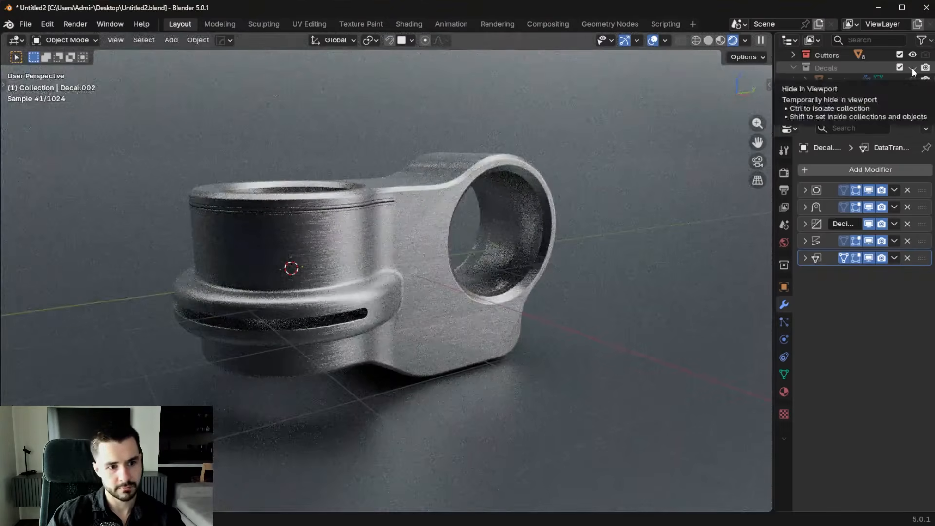
click(912, 68)
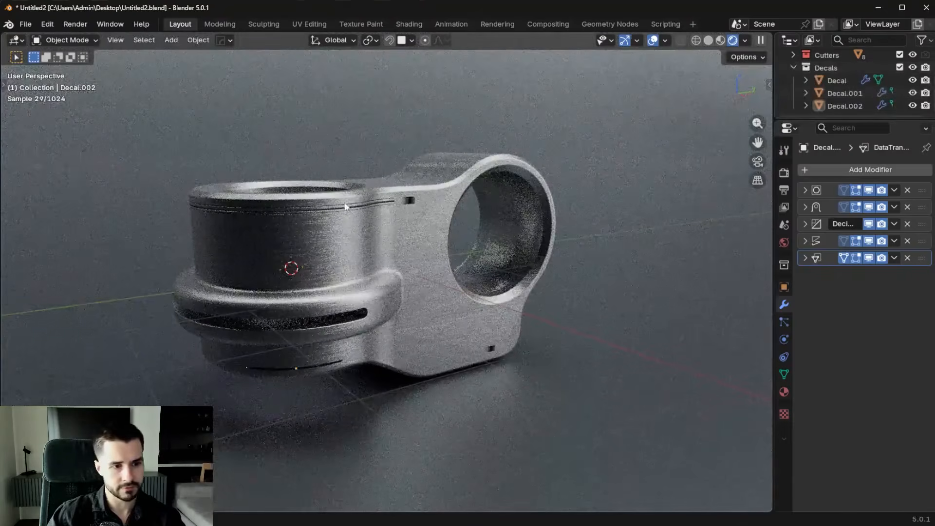
Recentre the connector in the view and hide the viewport overlays.
scroll(347, 209, up, 1)
scroll(349, 209, down, 1)
shift+middle_drag(349, 209, 354, 218)
key(shift+alt+z)
Try different HDRI rotation angles to compare the lighting on the connector and backdrop.
click(670, 222)
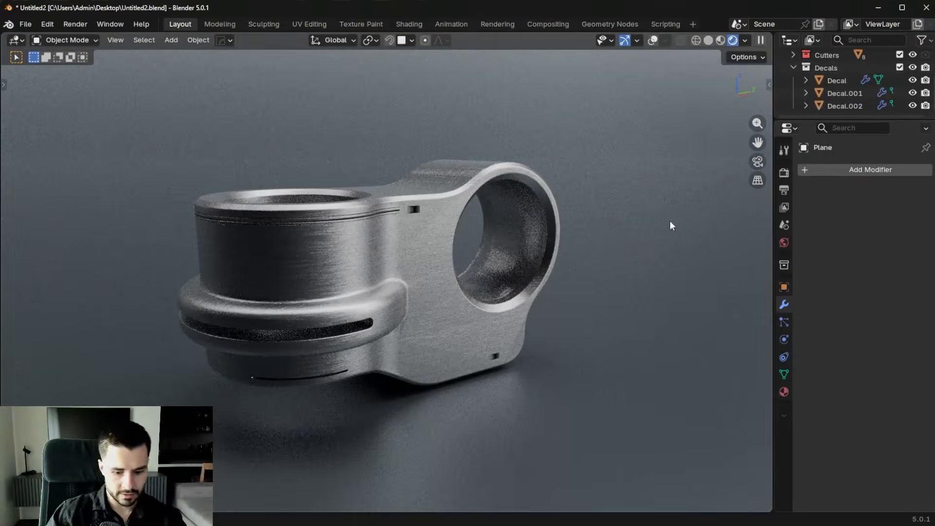
key(n)
scroll(675, 385, down, 5)
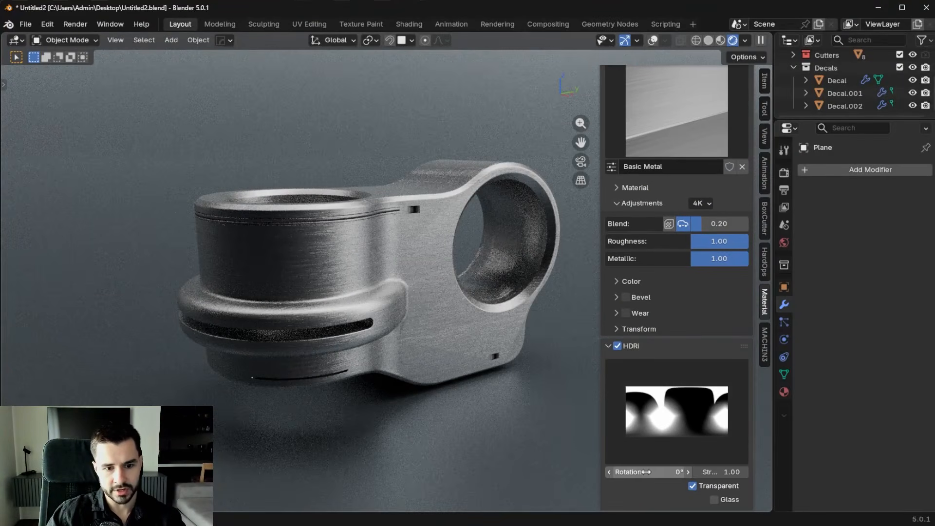
drag(649, 472, 679, 469)
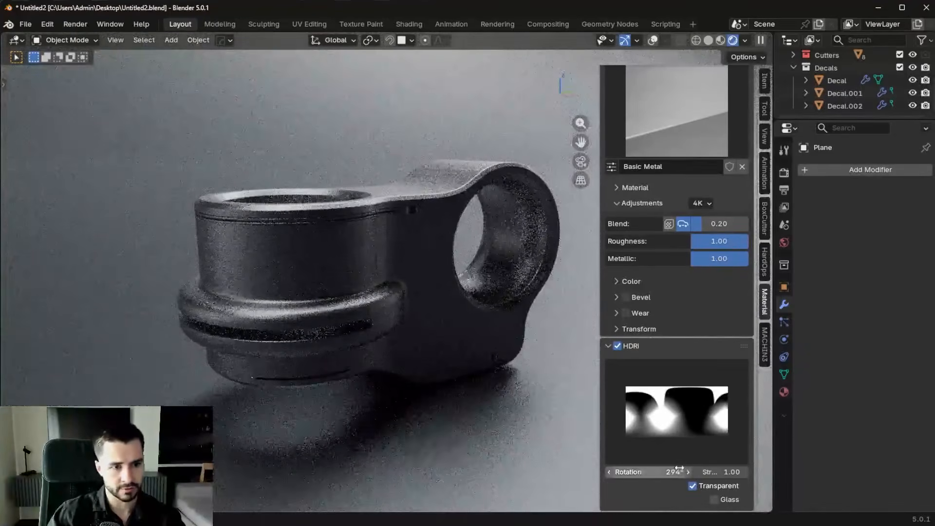
key(Return)
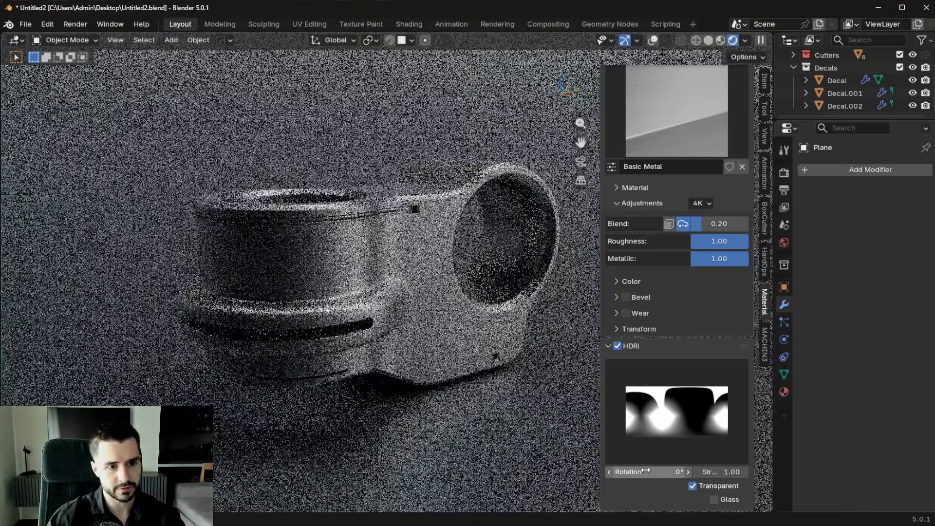
Try an HDRI rotation of 30°, set it back to 0°, and close the material settings.
click(647, 471)
text(3)
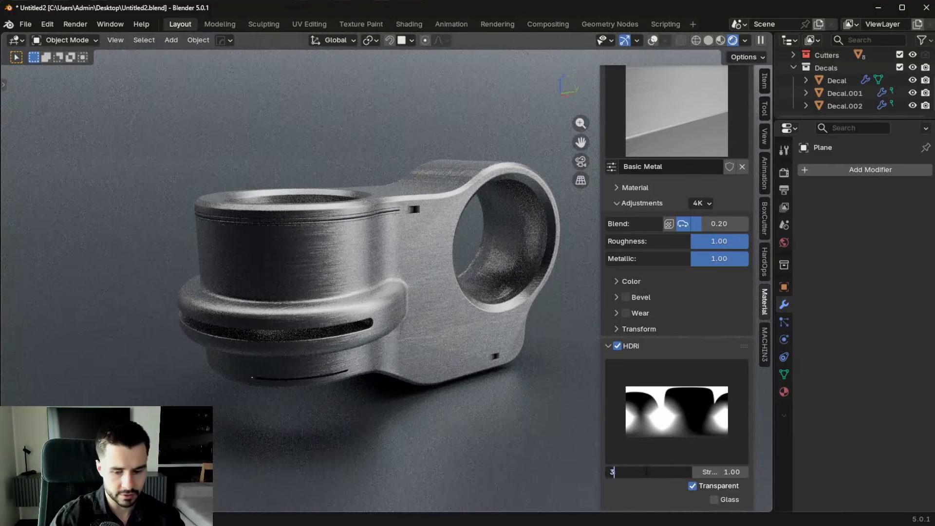
text(0)
key(Return)
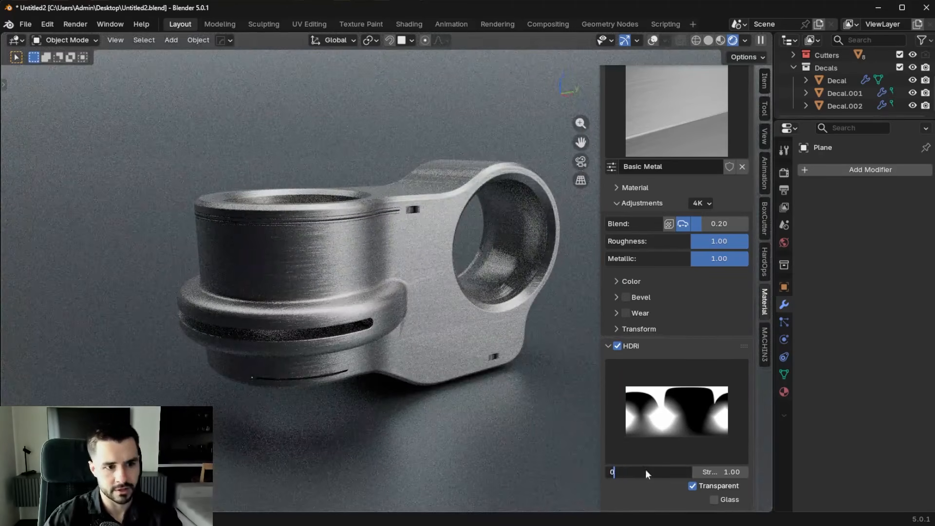
text(0)
key(Return)
key(n)
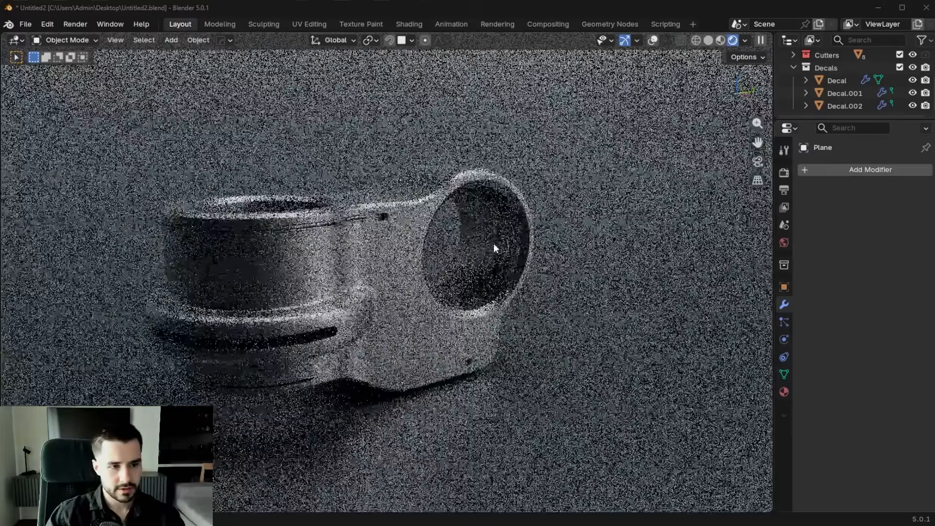
Select the connector and show its Alluminium material settings.
scroll(493, 245, up, 2)
click(329, 262)
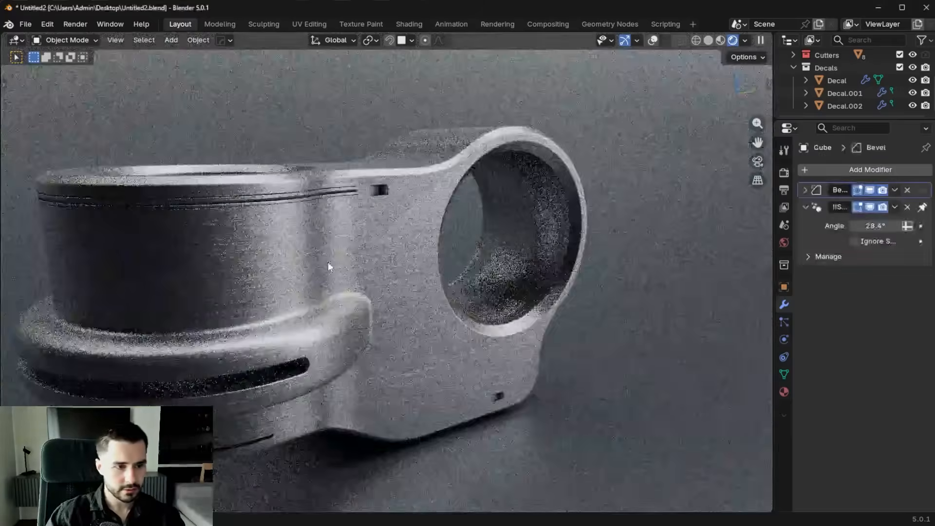
scroll(394, 248, up, 4)
key(n)
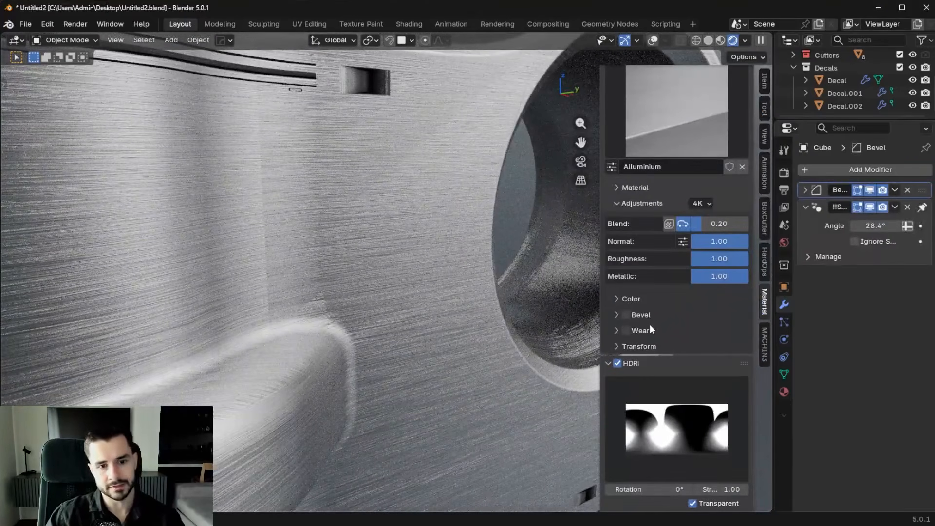
scroll(393, 285, down, 3)
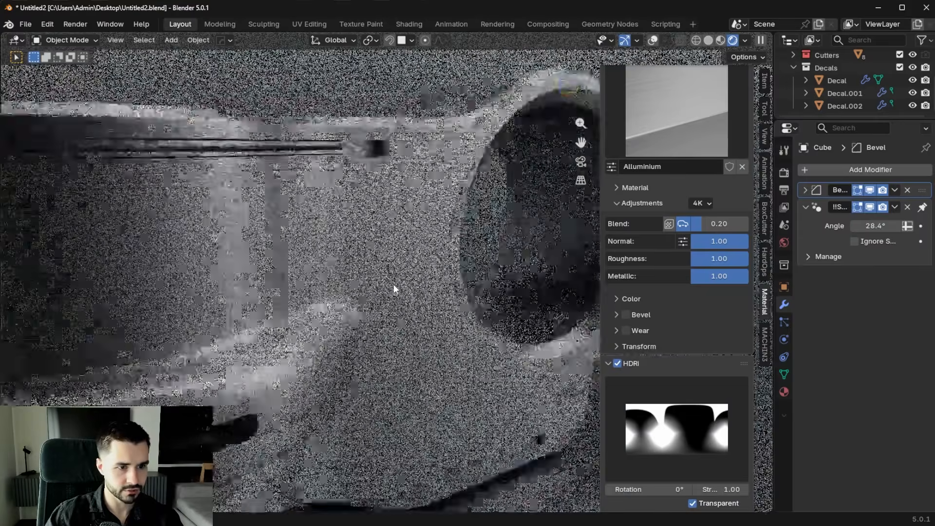
Turn the viewport overlays back on, enable Wear for the Alluminium material, and expand its wear layers.
key(Tab)
key(Tab)
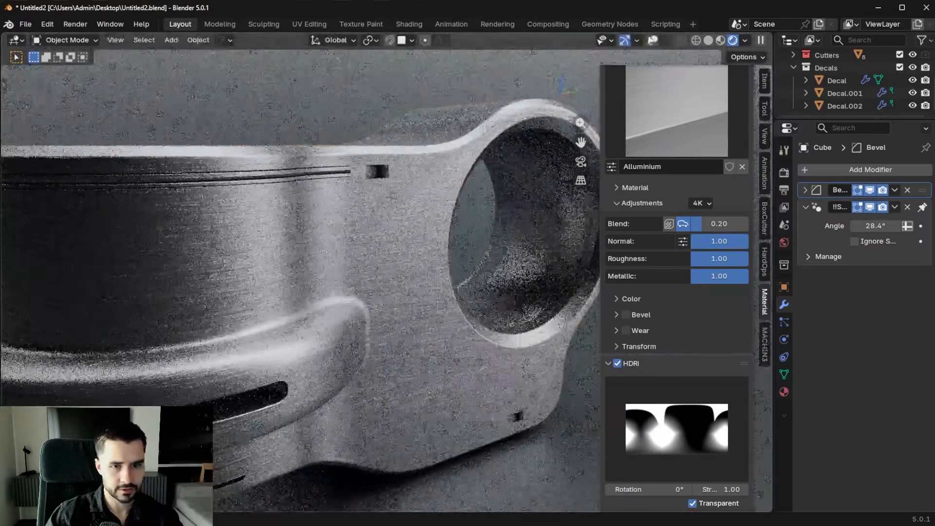
key(alt+shift+z)
key(Tab)
key(Tab)
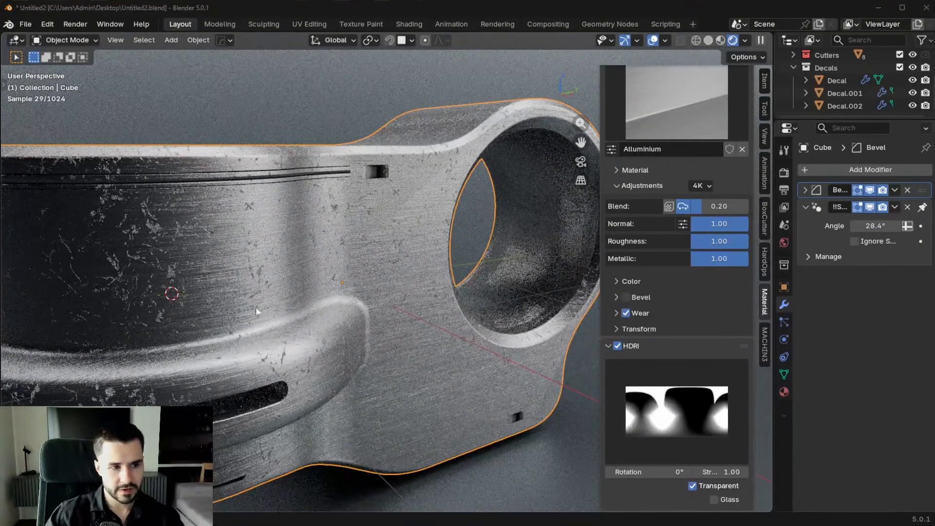
scroll(267, 271, up, 4)
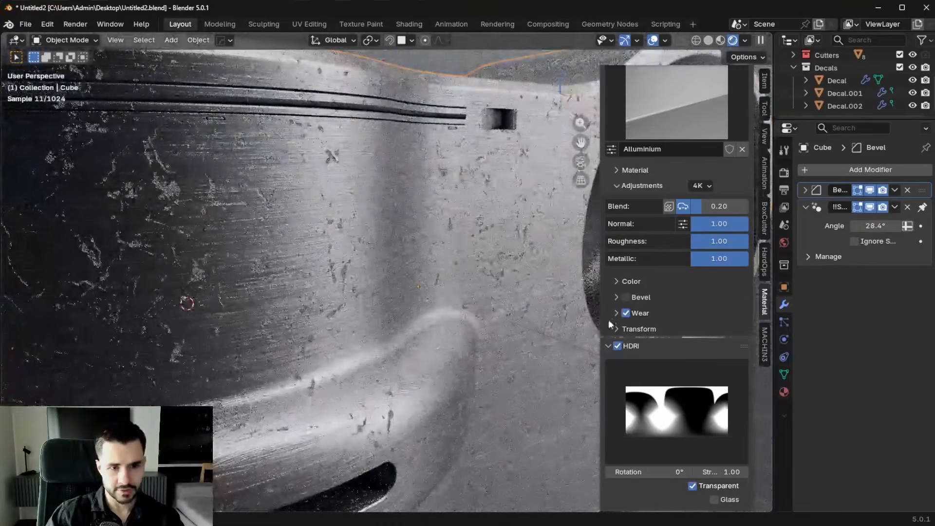
click(616, 313)
Reduce the wear strengths on the connector's material to 0.04 for Dents A and 0.07 for Edgewear A.
scroll(302, 273, down, 4)
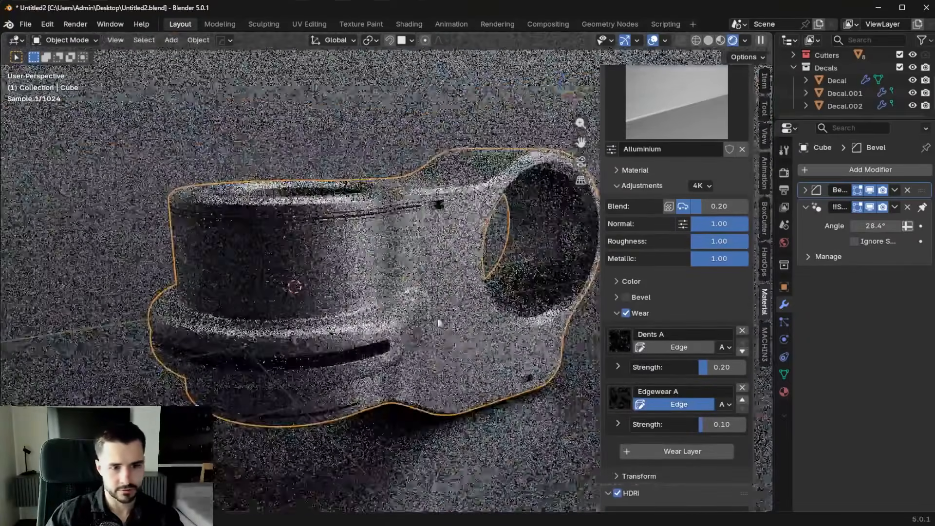
scroll(303, 273, up, 3)
drag(728, 369, 722, 369)
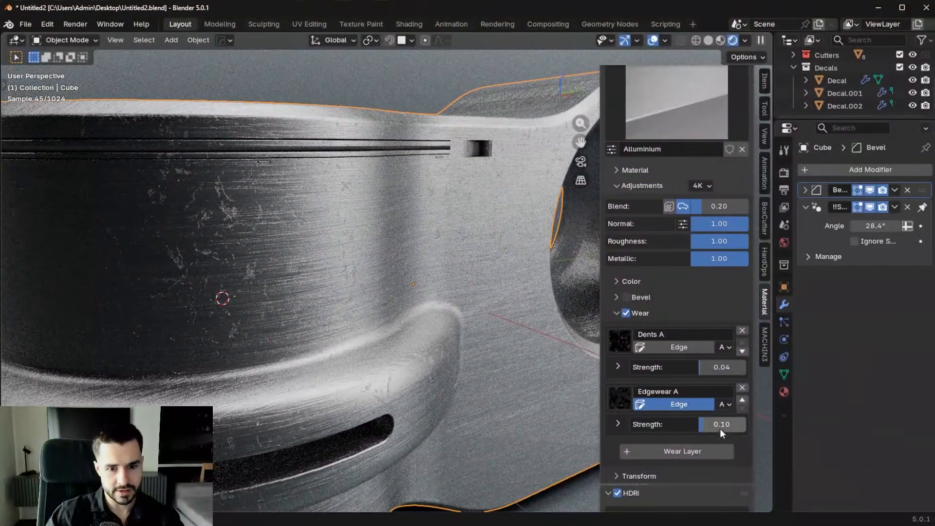
drag(722, 429, 714, 429)
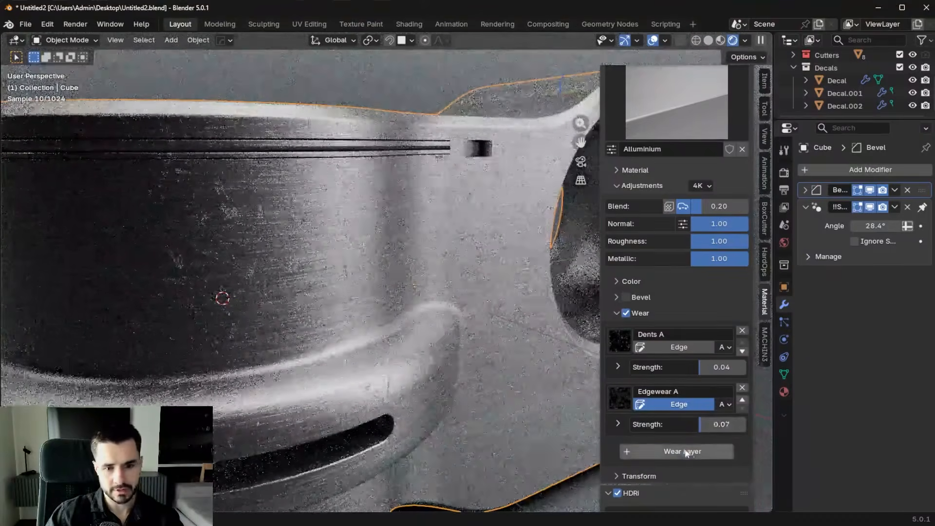
Add a third wear layer to the connector's material, change it to Smudge, and set its strength to 0.50.
click(687, 452)
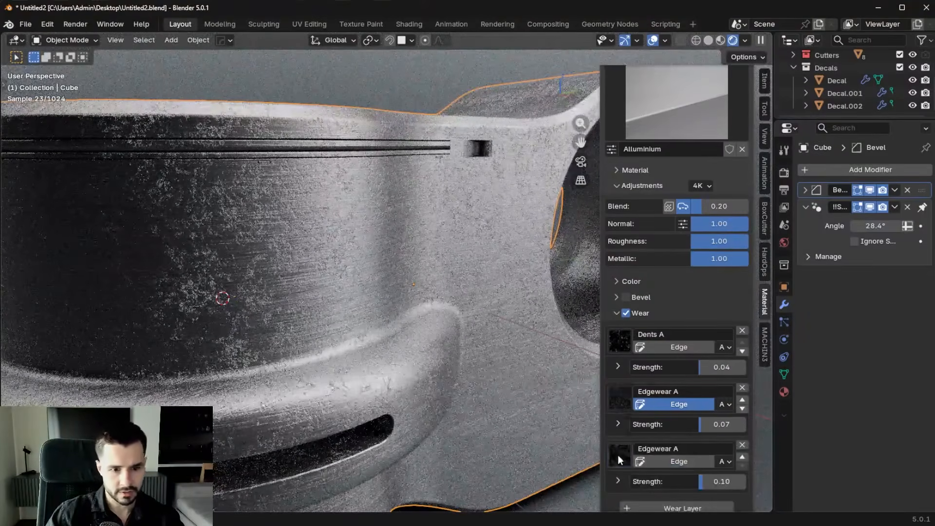
click(619, 455)
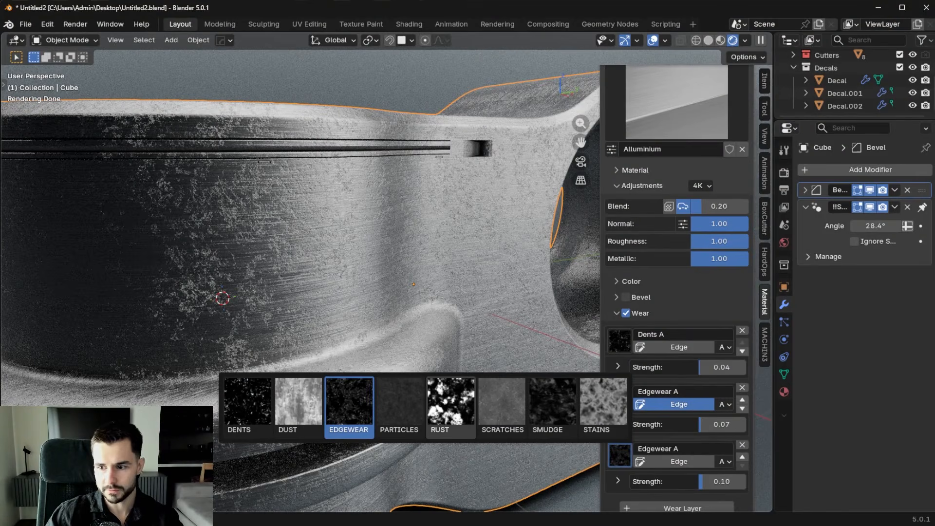
click(552, 404)
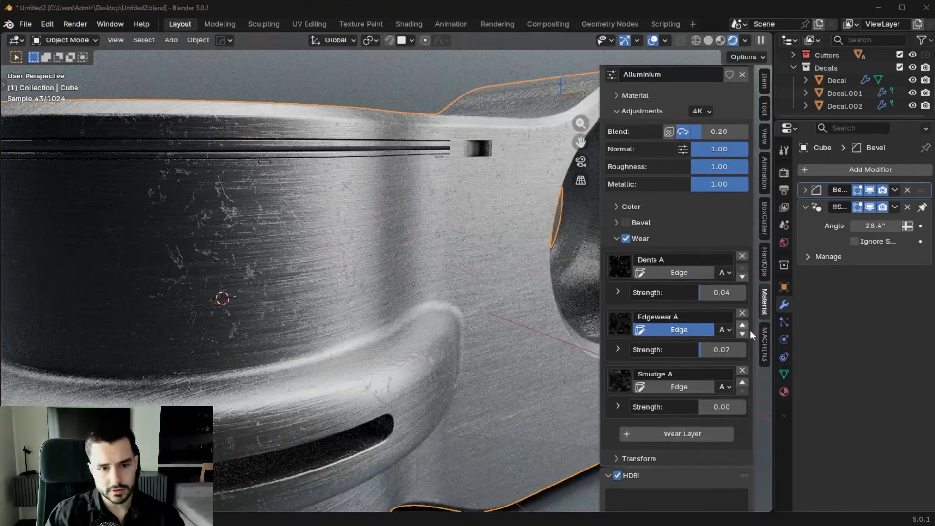
click(621, 382)
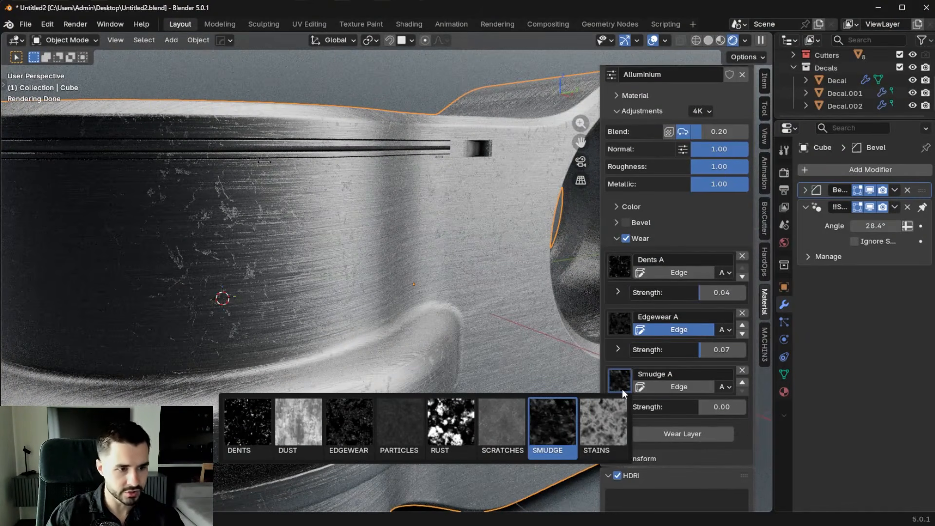
drag(721, 408, 723, 408)
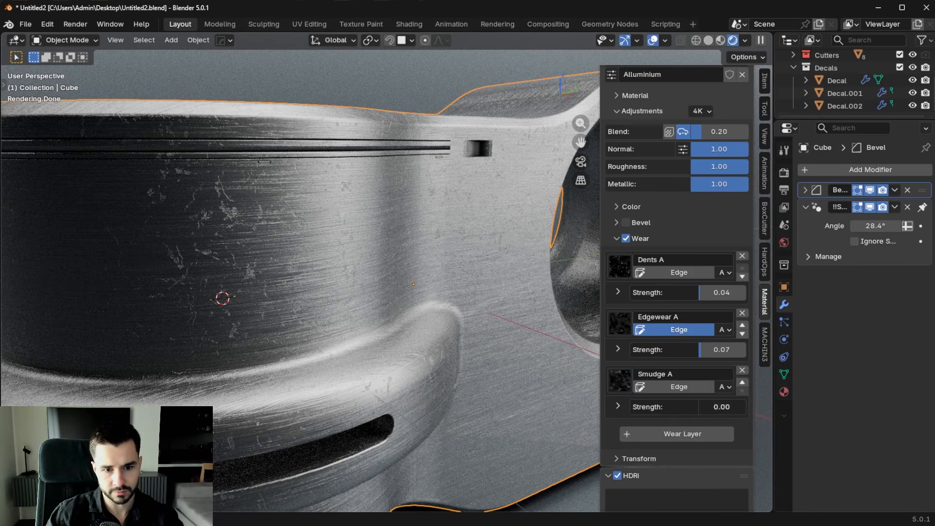
text(.5)
key(Return)
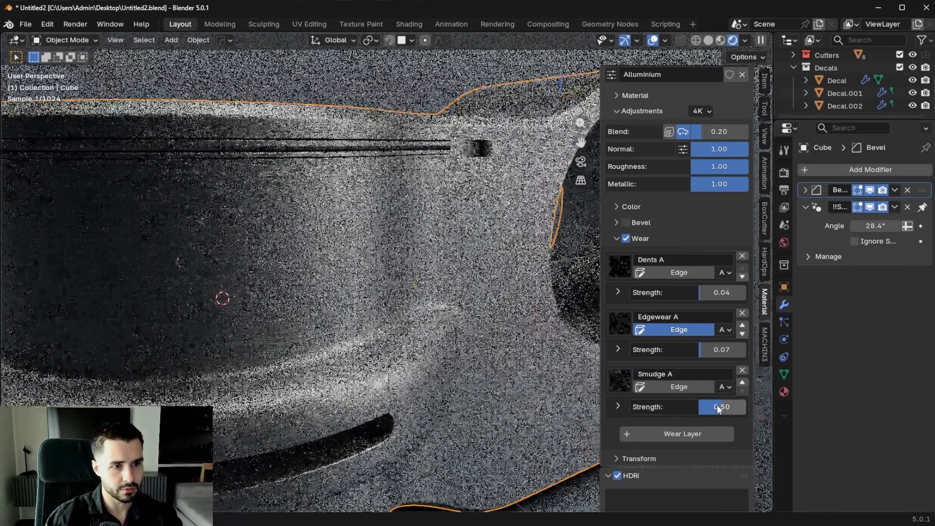
Examine the connector's worn metal surface up close and from a distance, and review its wear settings.
scroll(387, 268, down, 4)
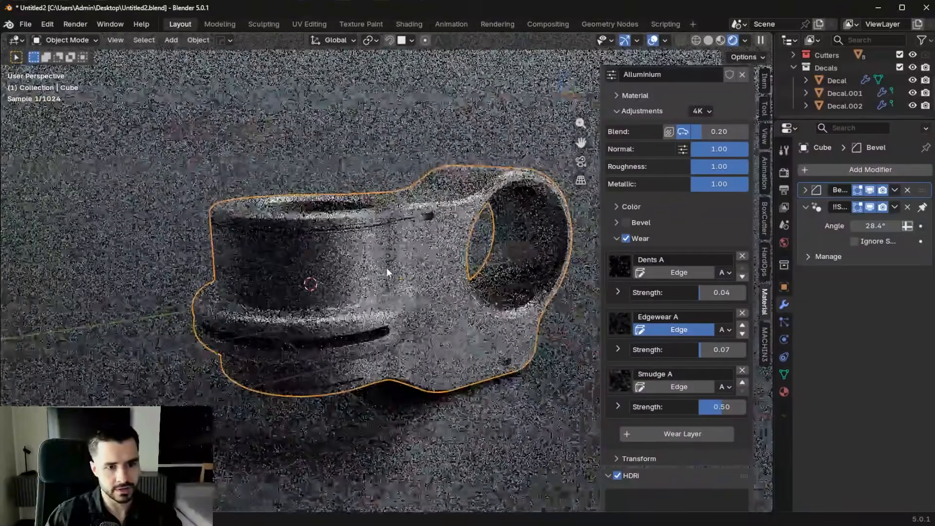
middle_drag(458, 253, 477, 228)
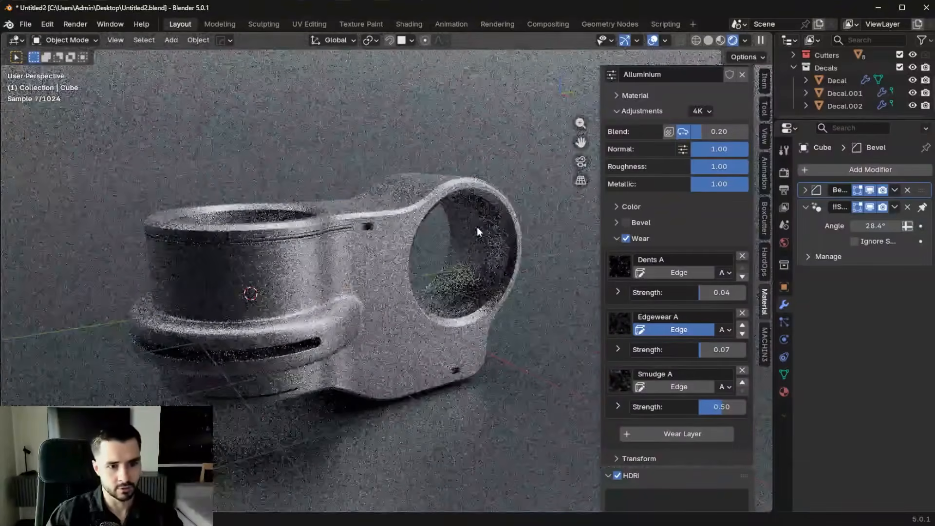
key(n)
scroll(477, 226, down, 2)
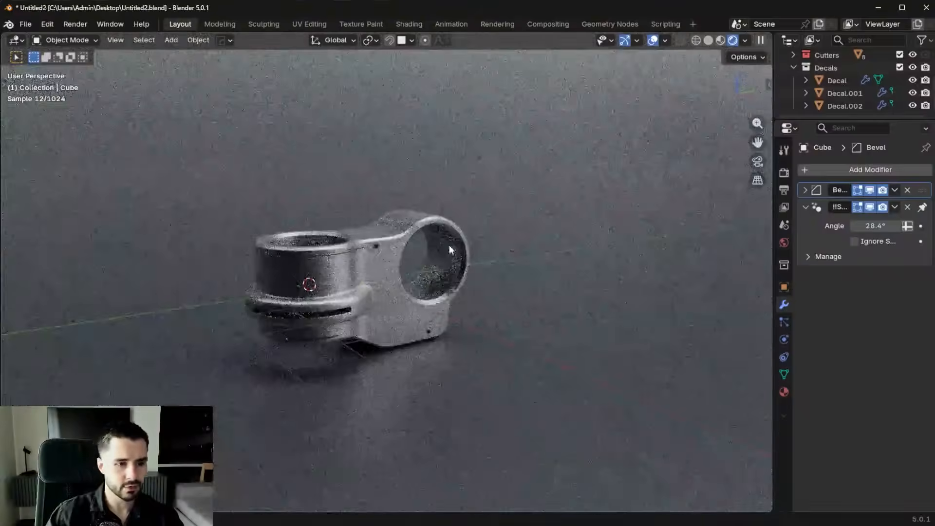
scroll(422, 246, up, 4)
shift+middle_drag(423, 246, 516, 220)
scroll(516, 220, down, 3)
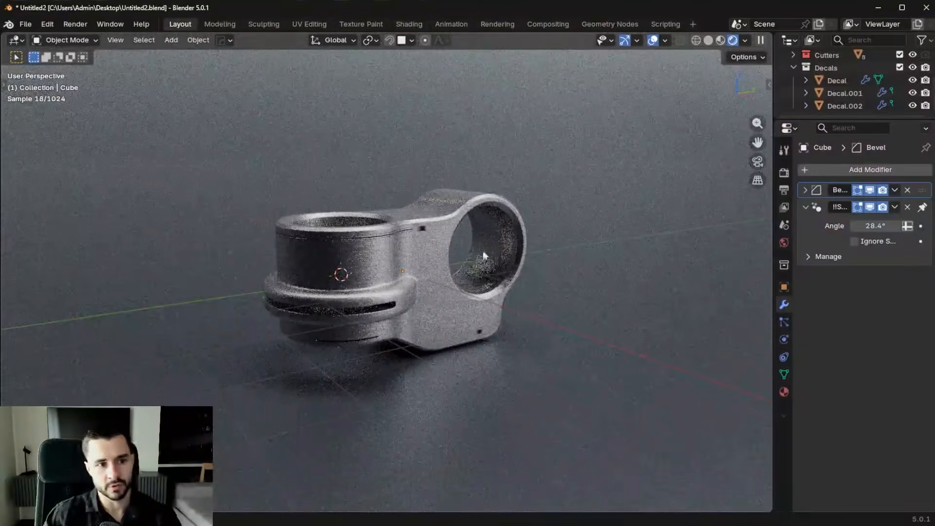
scroll(423, 284, up, 1)
scroll(423, 285, up, 3)
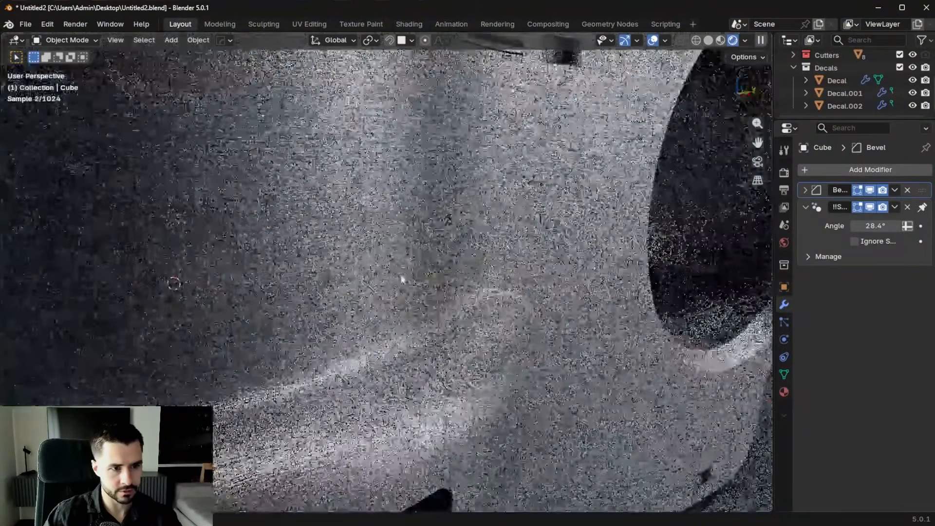
scroll(456, 230, down, 2)
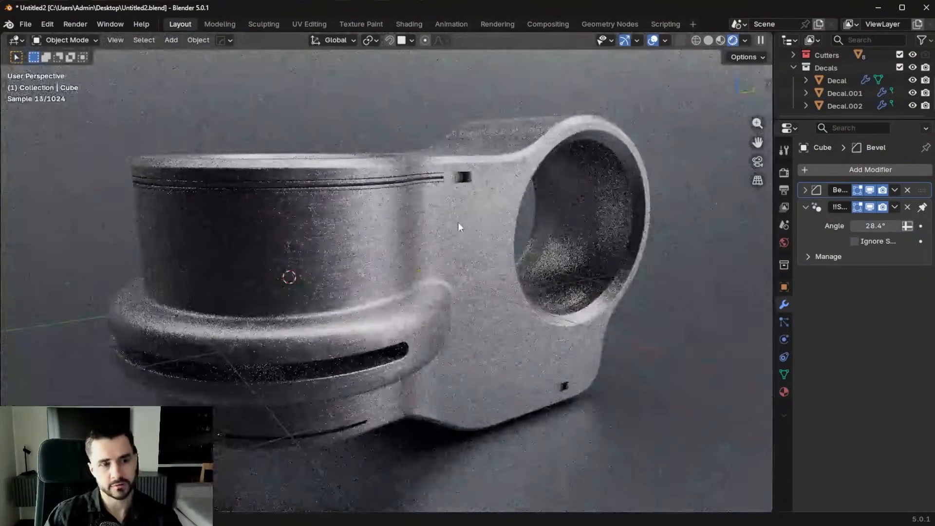
scroll(458, 222, down, 3)
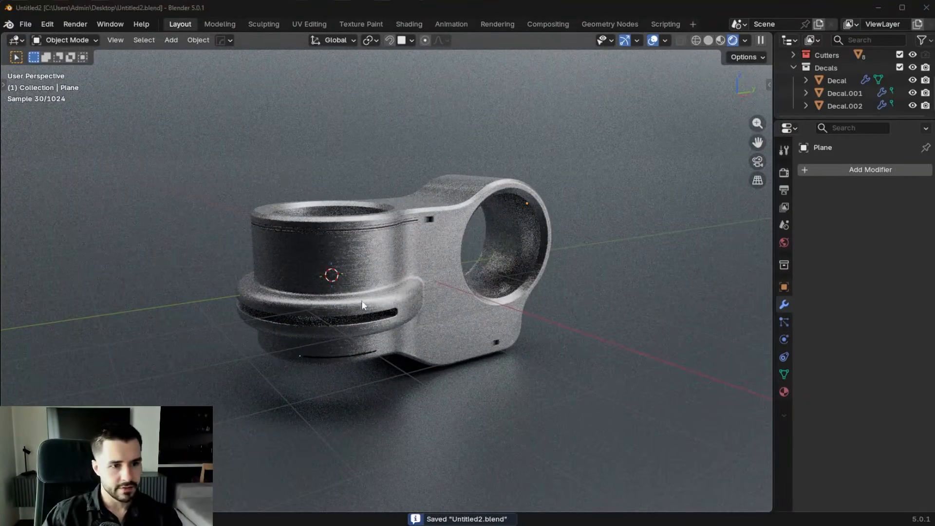
click(401, 278)
key(n)
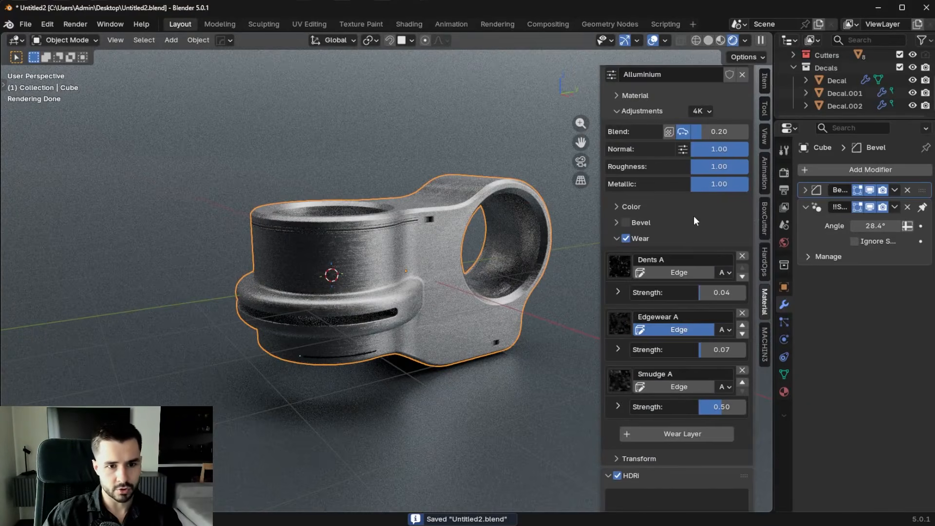
key(n)
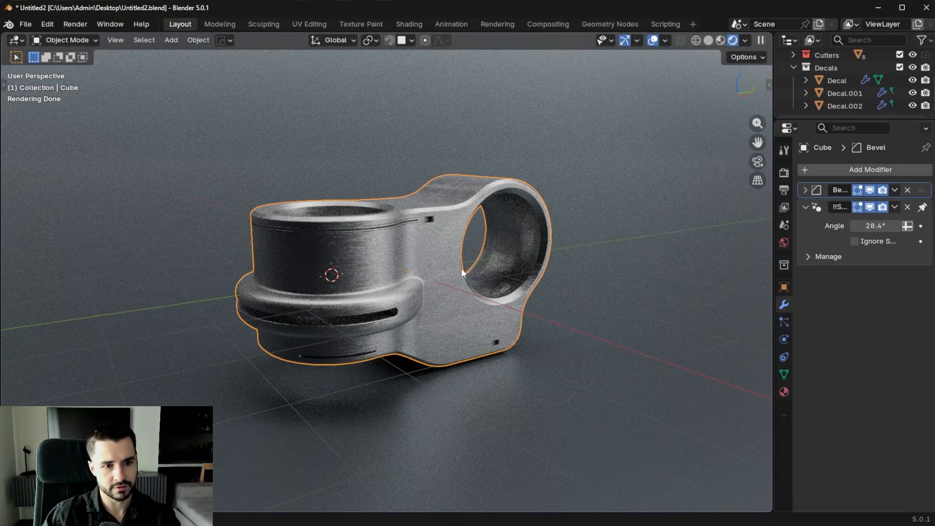
Add a camera, align it to the current view of the connector, and pull it back along its local Z axis.
middle_drag(561, 255, 464, 258)
key(shift+a)
click(439, 445)
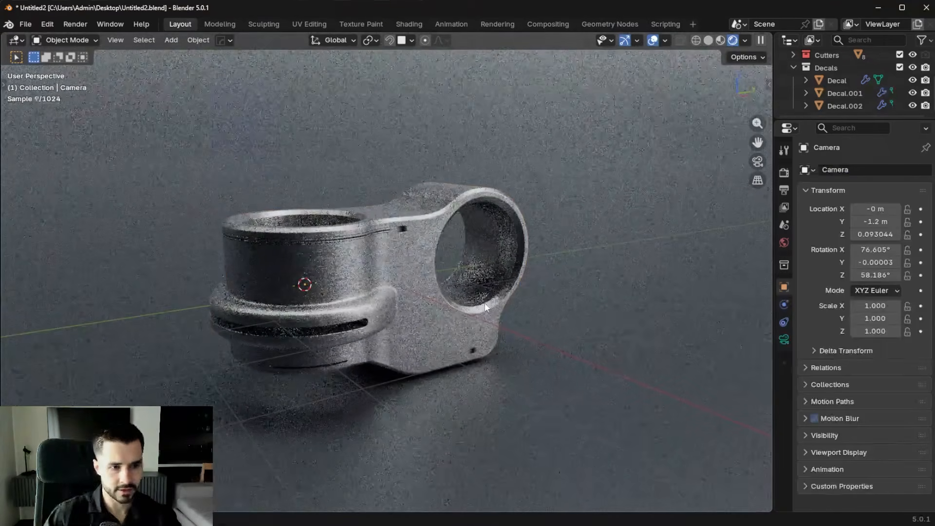
key(ctrl+alt+KP_0)
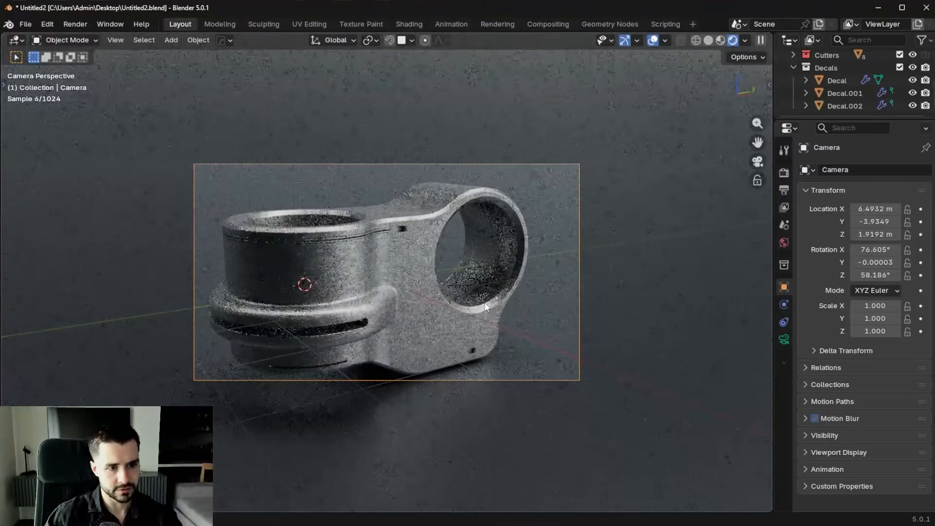
key(g)
key(z)
click(761, 324)
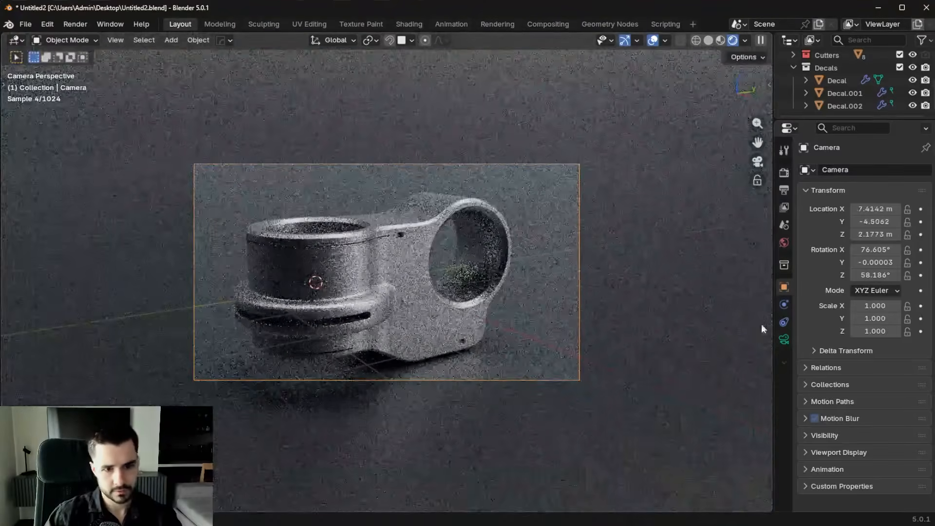
Set the camera's focal length to 135 mm, then move the camera back and sideways to frame the connector again.
click(784, 339)
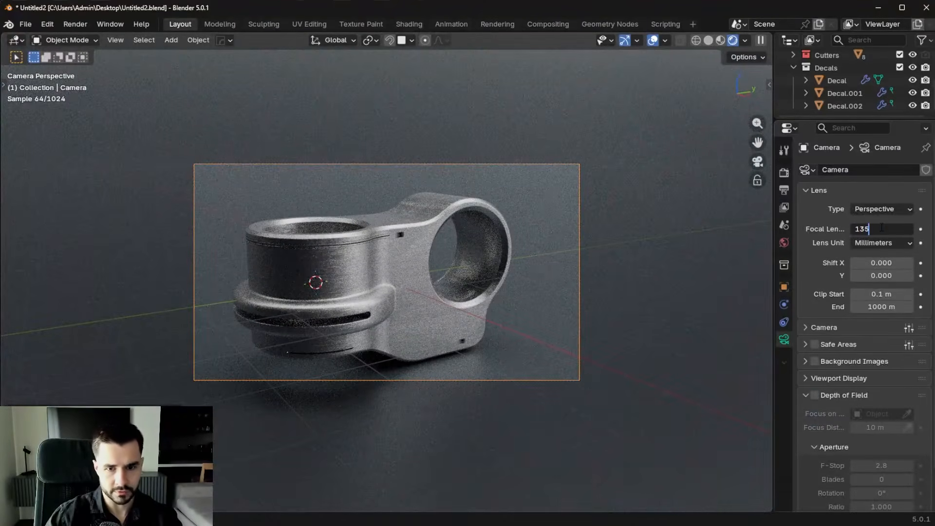
key(Return)
key(g)
key(z)
key(z)
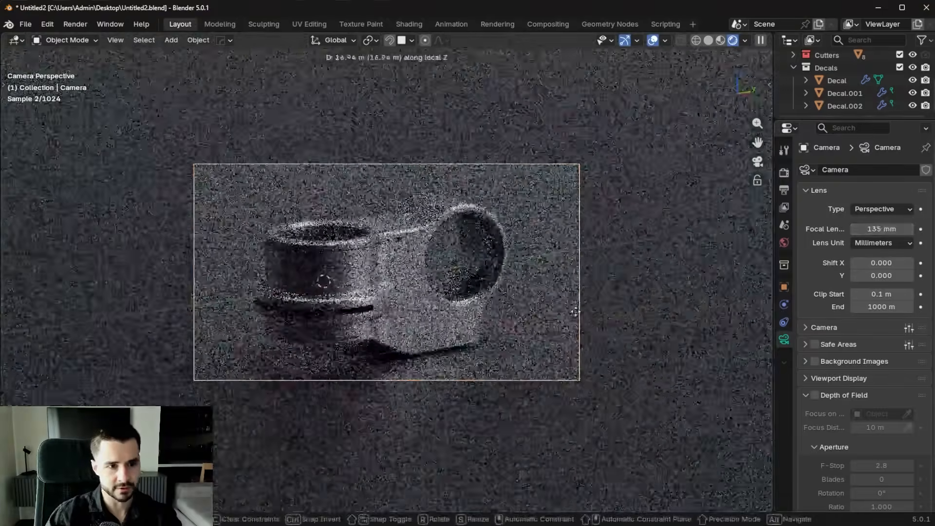
click(587, 253)
key(g)
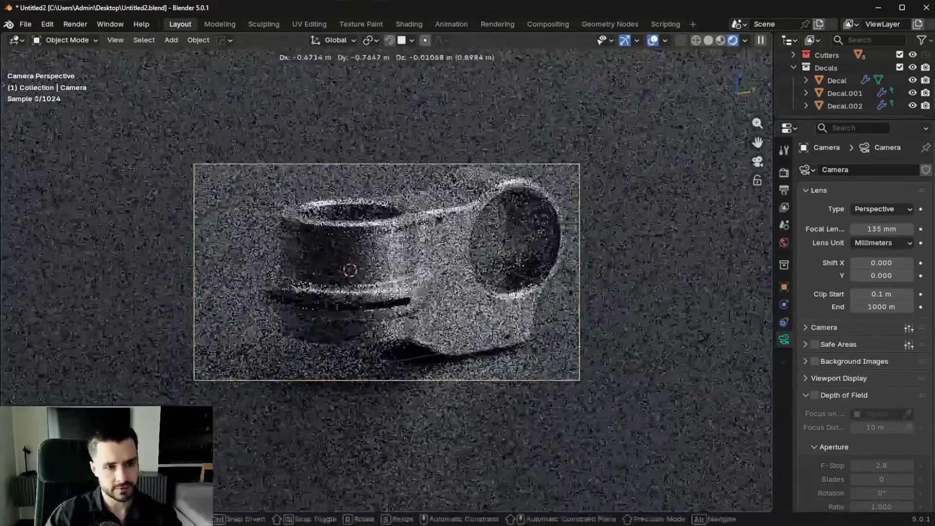
key(Return)
Enable Render Region in the output settings and adjust the camera's position and distance to frame the whole connector.
click(785, 190)
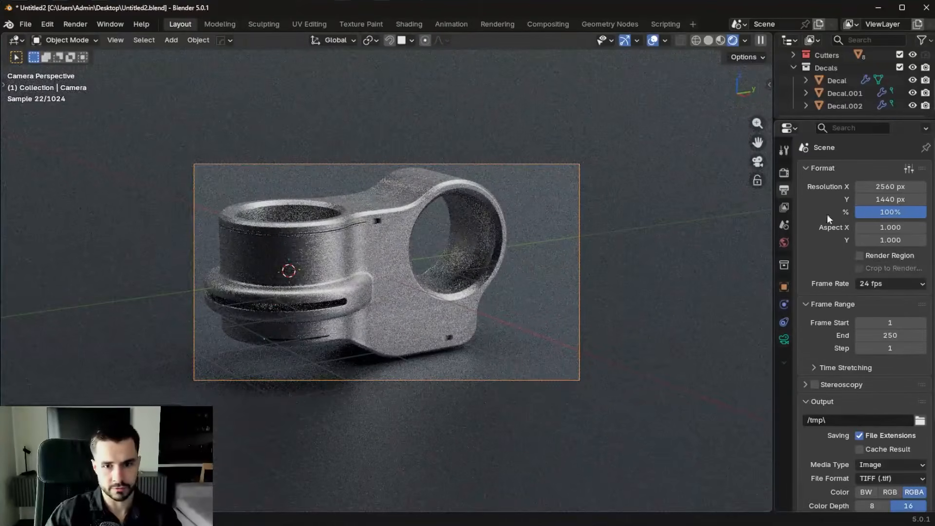
click(860, 256)
key(g)
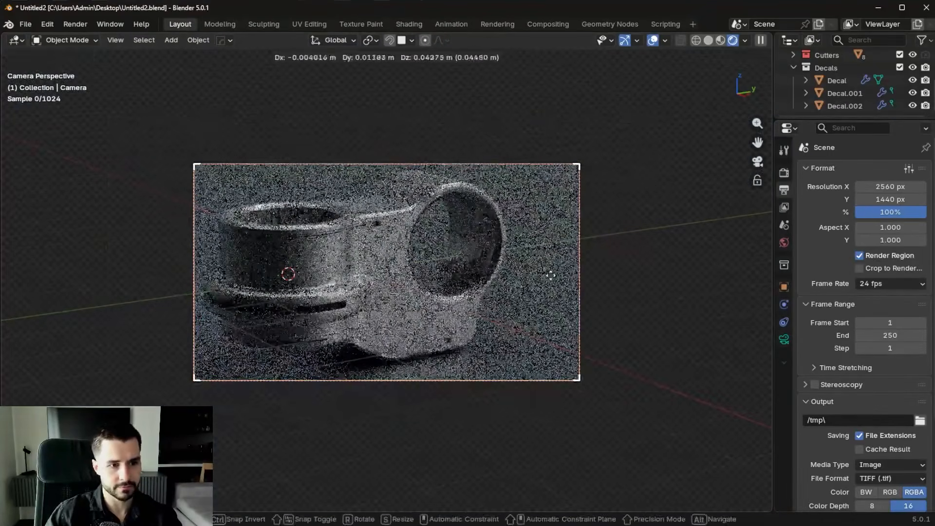
click(548, 276)
key(g)
key(z)
key(z)
click(608, 462)
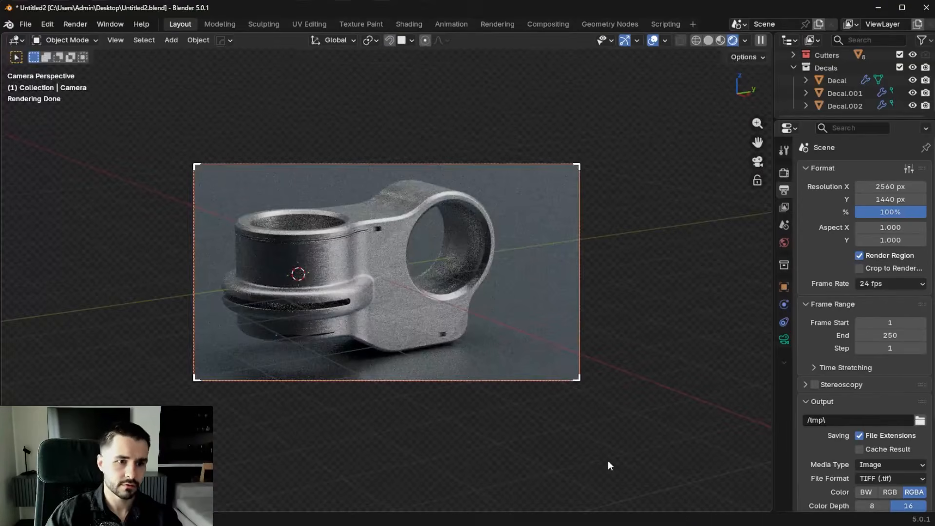
key(g)
click(642, 413)
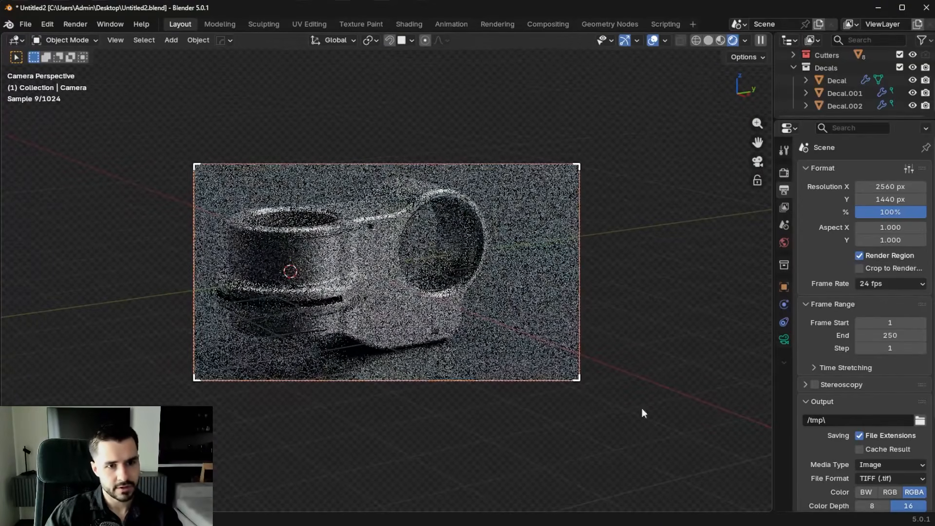
Hide the viewport overlays and select the connector in the camera view.
click(653, 40)
click(241, 250)
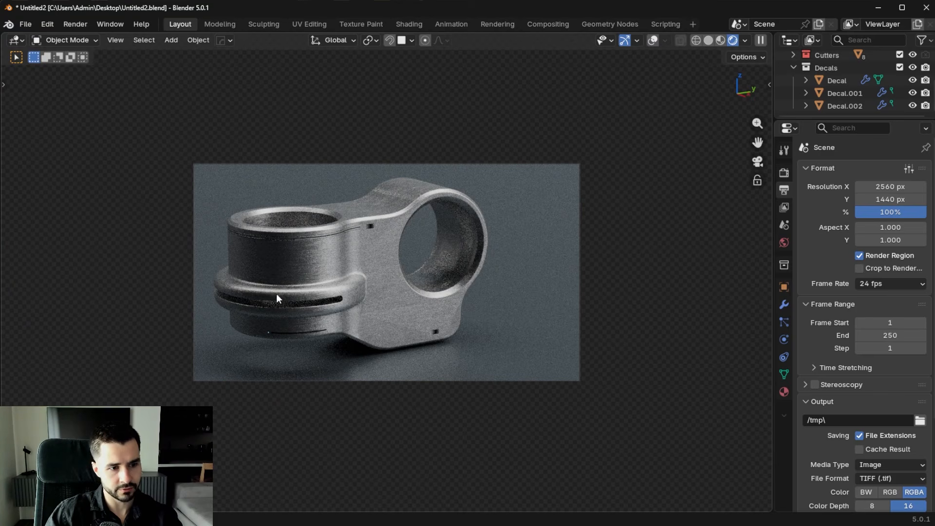
Show the viewport overlays, add a mesh plane at the 3D cursor, and rotate it 90° about the X axis.
click(653, 40)
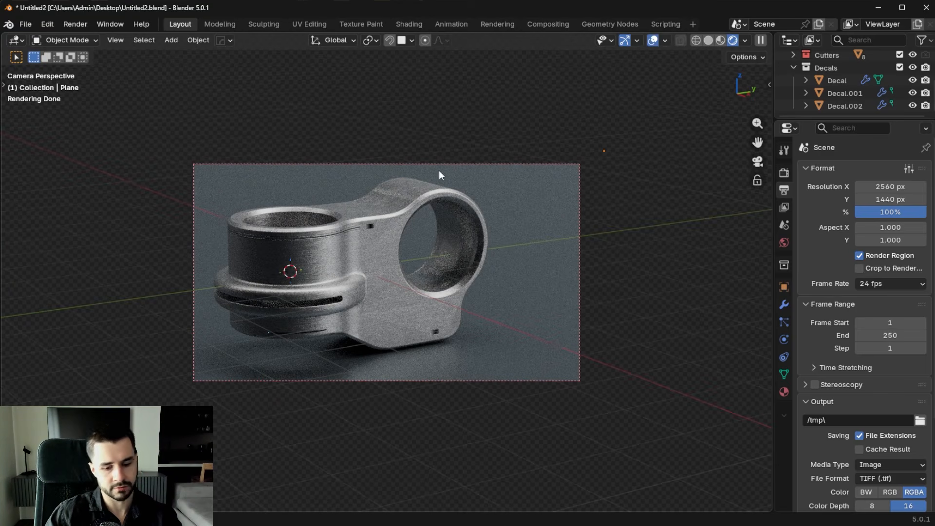
key(shift+a)
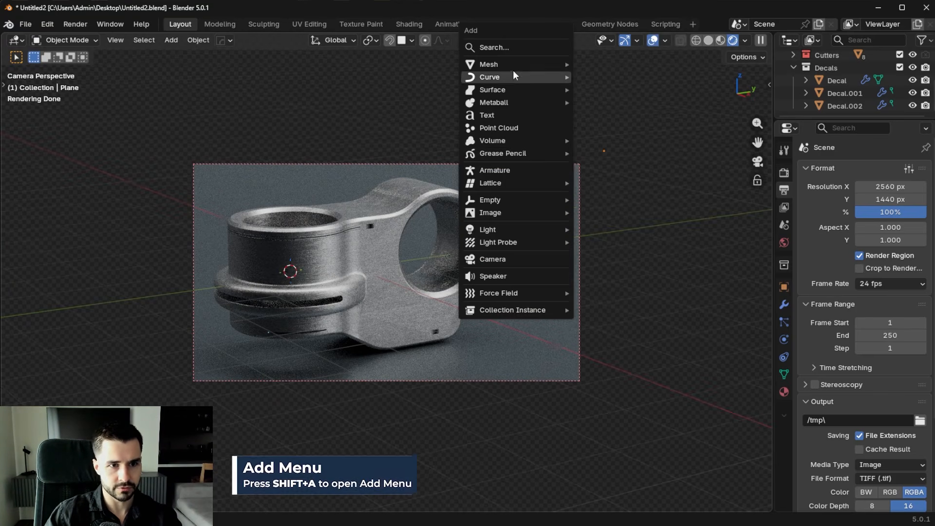
mouse_move(513, 64)
click(613, 79)
middle_drag(604, 232, 578, 240)
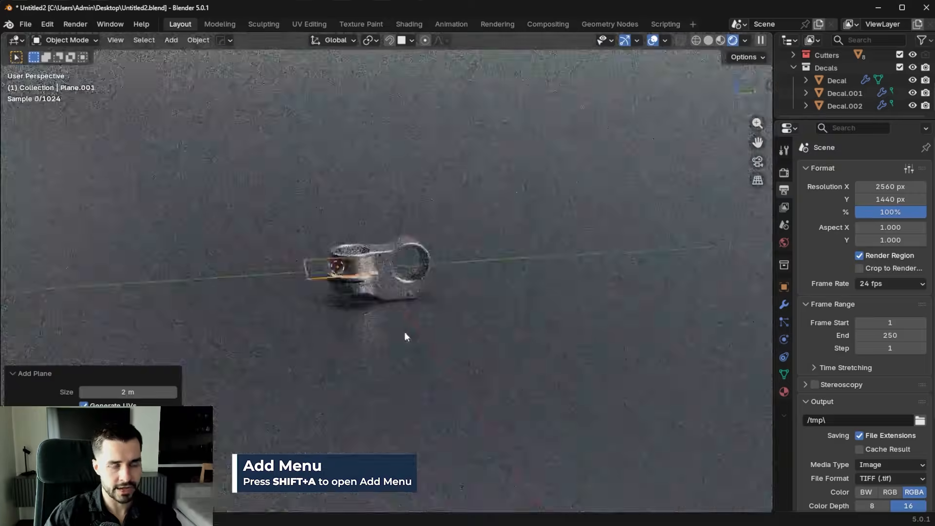
scroll(405, 333, up, 4)
key(r)
key(x)
key(9)
key(0)
key(Return)
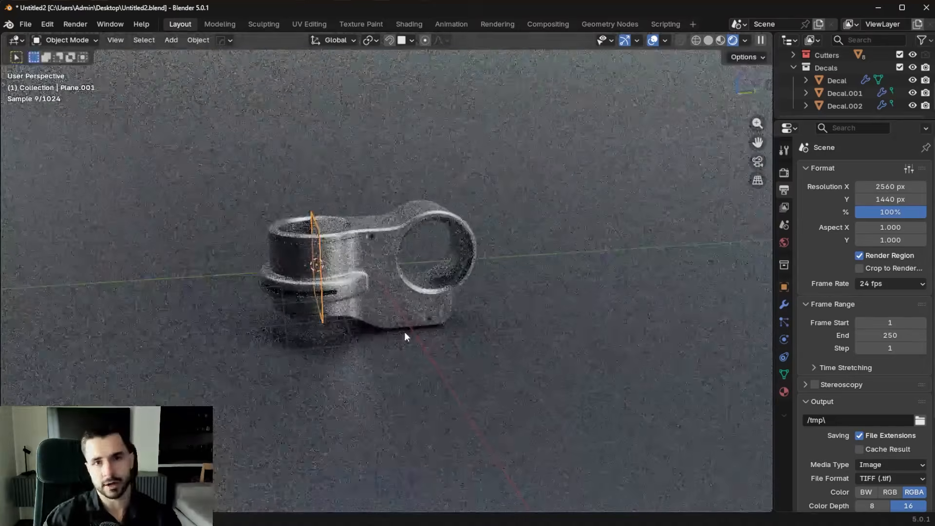
Enlarge the plane, move it outside the camera frame beside the connector's cylindrical end, and angle it about the global Z axis.
key(s)
key(g)
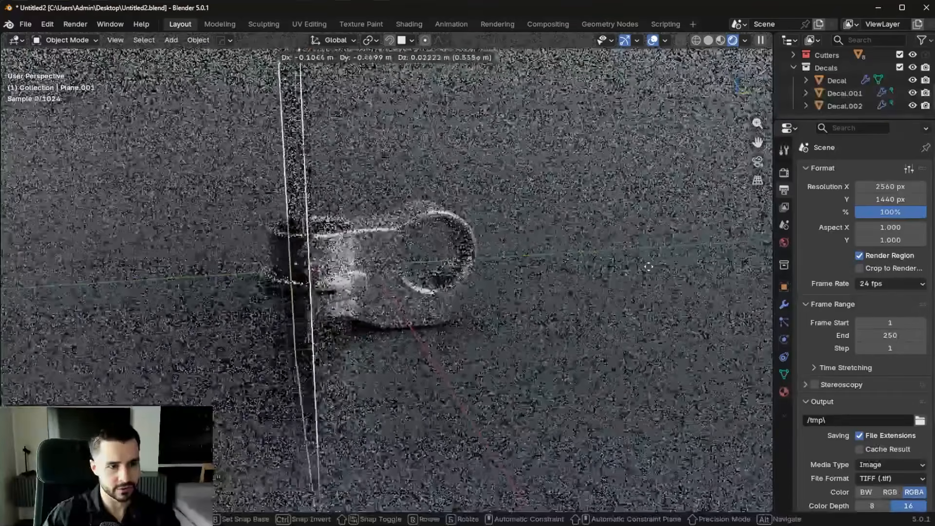
click(420, 262)
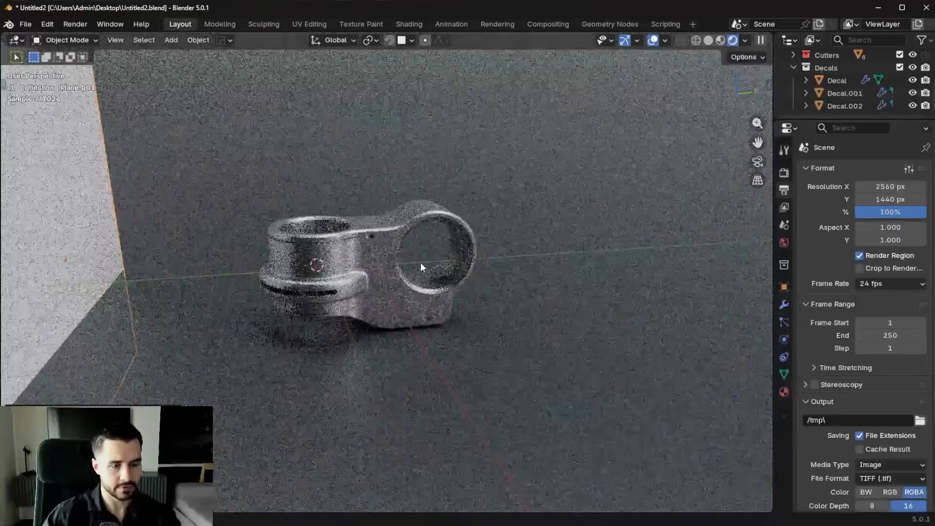
key(KP_0)
key(g)
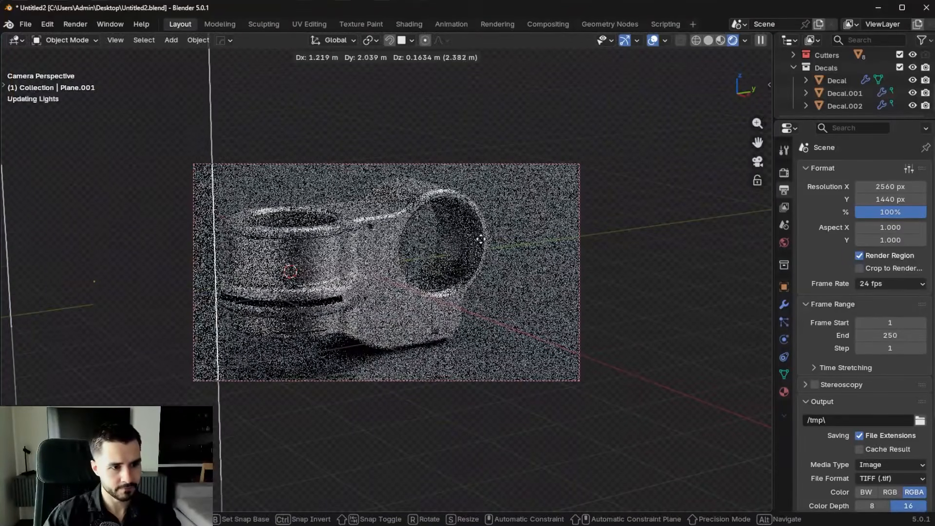
key(r)
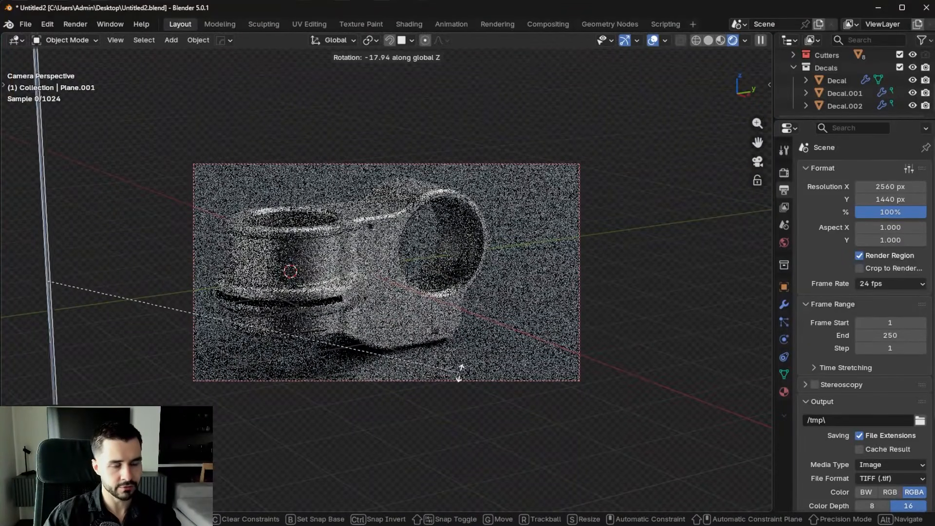
click(471, 363)
Rescale the side plane and rotate it about the global Z axis to test another reflection angle on the connector.
key(s)
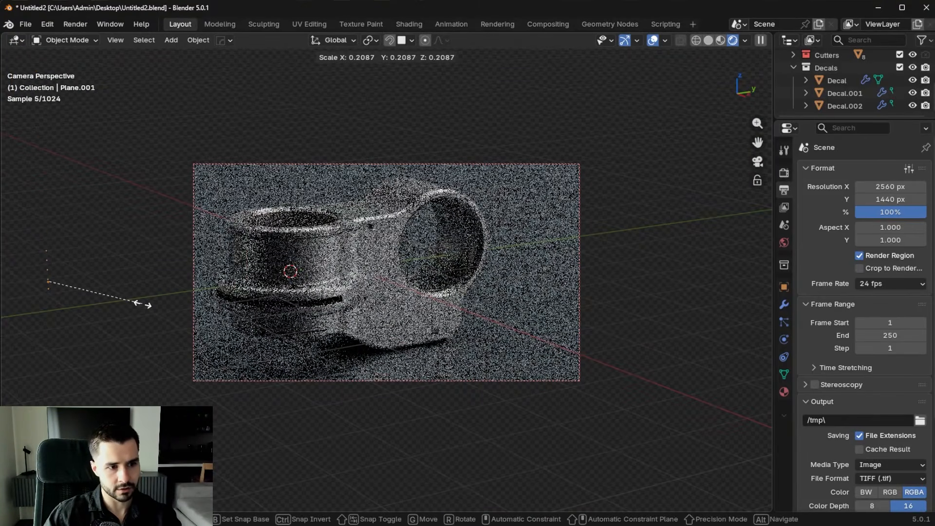
click(271, 311)
key(r)
key(z)
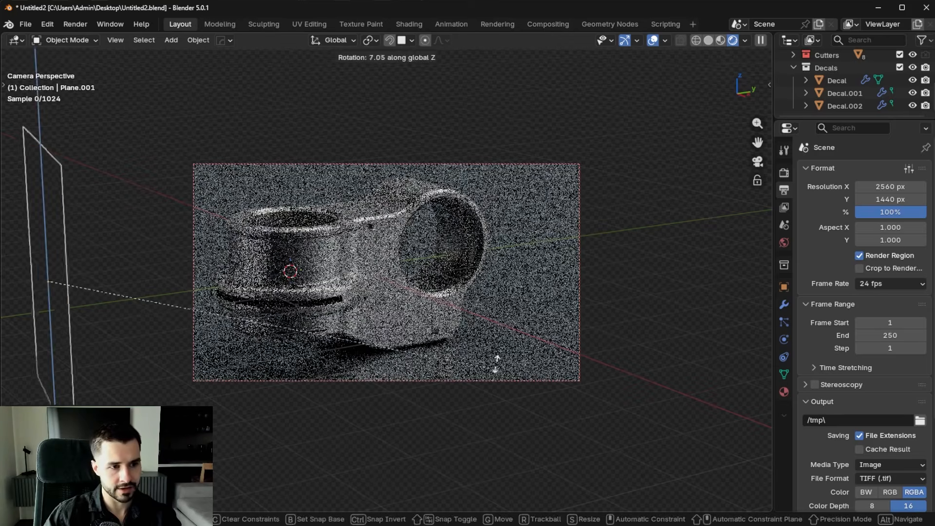
click(532, 234)
key(s)
click(560, 283)
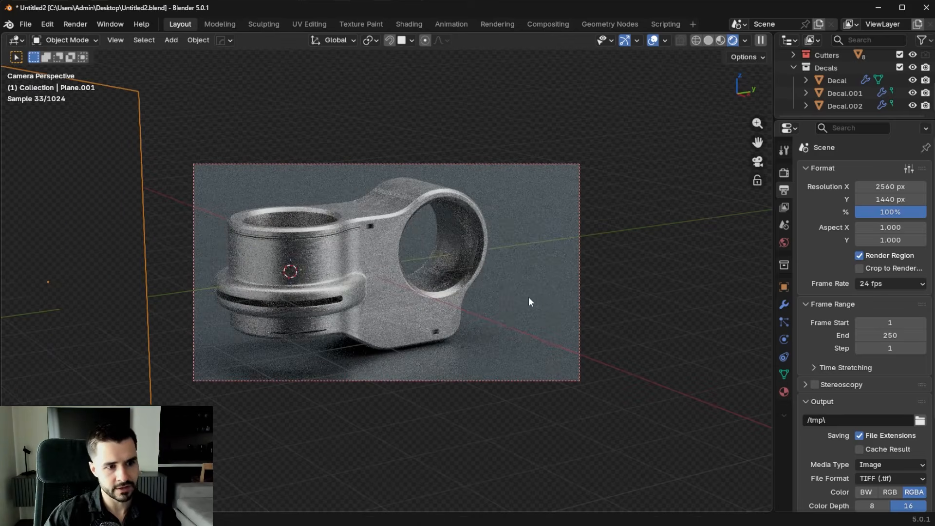
Rotate the side plane about -18° around the global Z axis and scale it up by about 1.13.
key(r)
key(z)
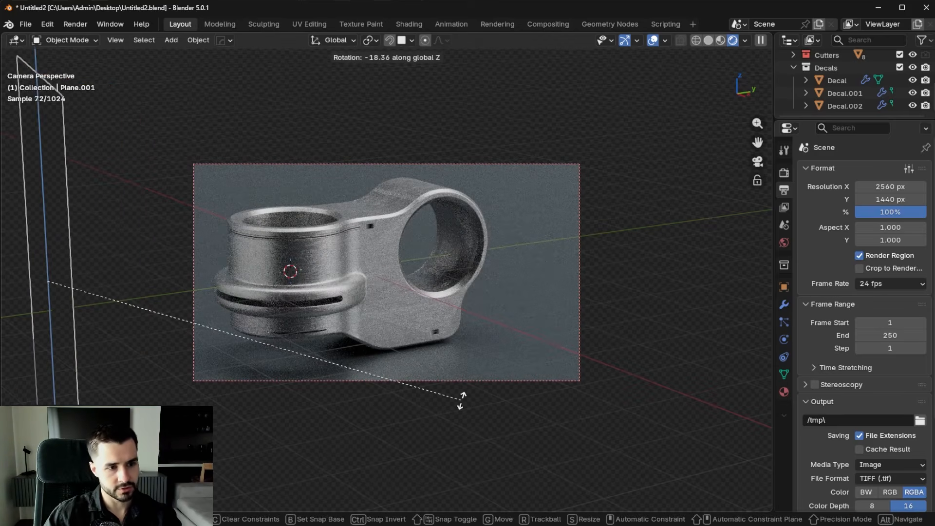
click(460, 401)
key(s)
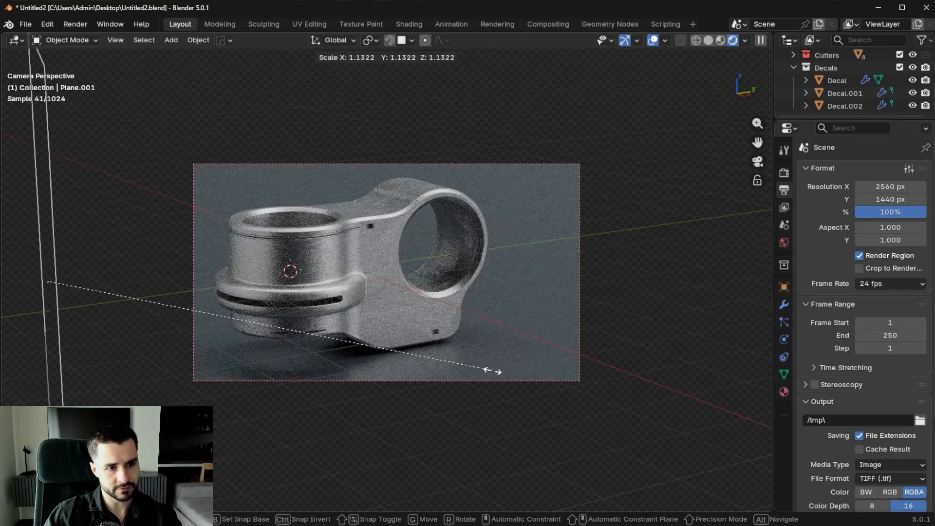
click(493, 372)
Hide the viewport overlays and delete the side plane, restoring it to compare the connector's reflections.
click(649, 43)
key(Delete)
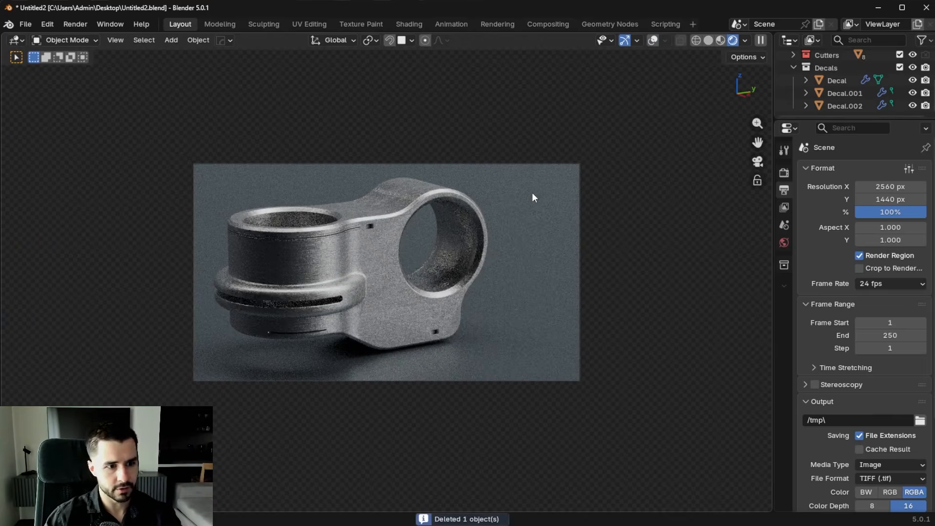
key(ctrl+z)
Scale the side plane down and give it a new material with a gray base color, value 0.571 (#929292).
key(s)
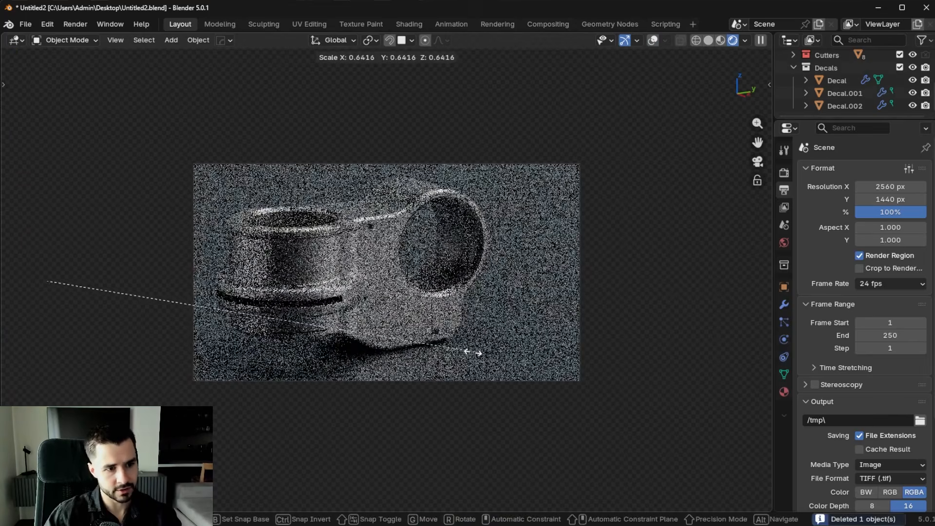
click(387, 357)
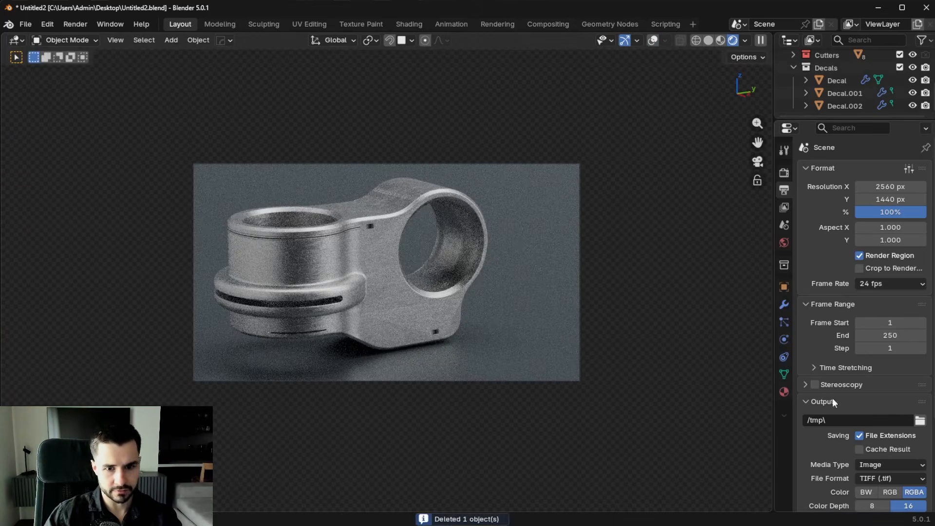
click(784, 391)
click(876, 222)
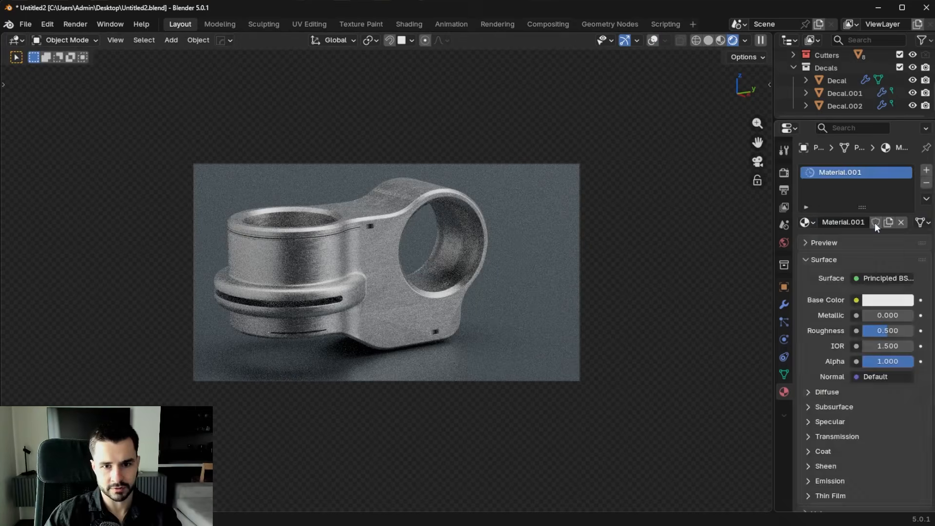
click(900, 301)
drag(903, 102, 904, 121)
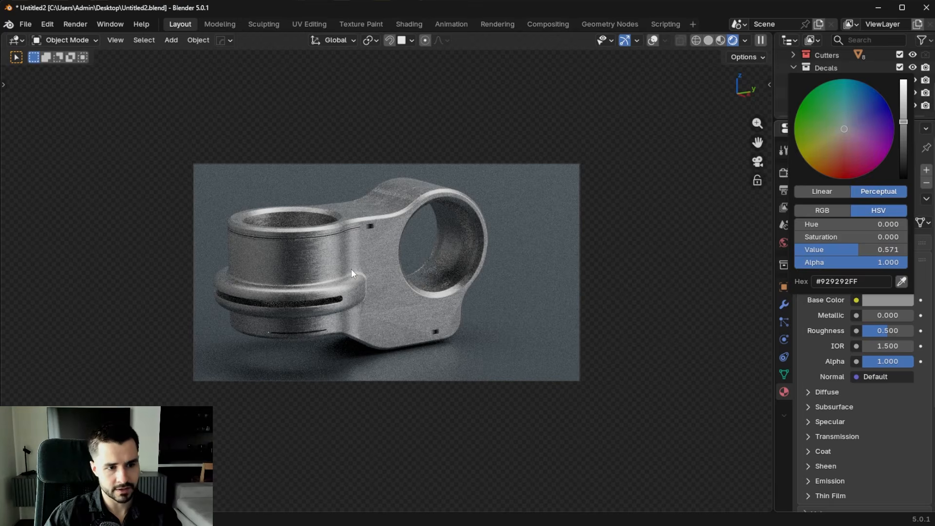
key(Escape)
click(876, 302)
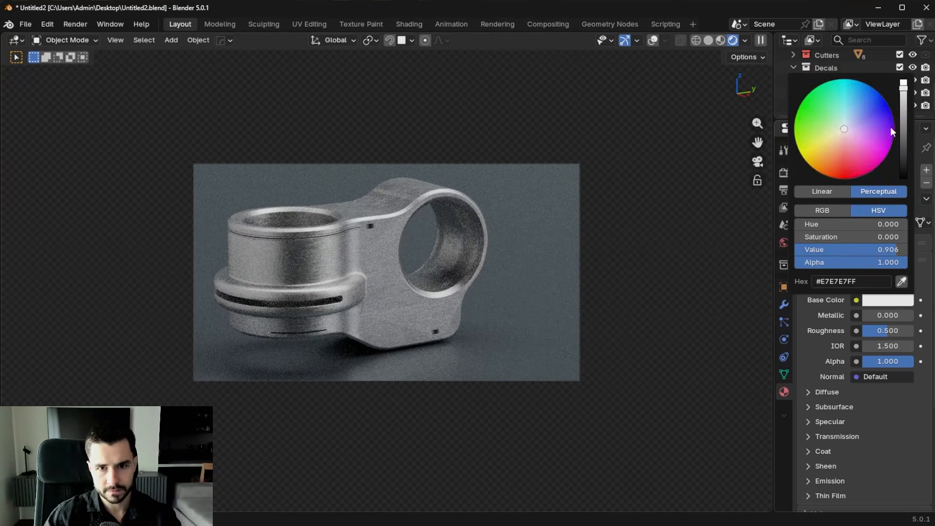
drag(903, 101, 904, 122)
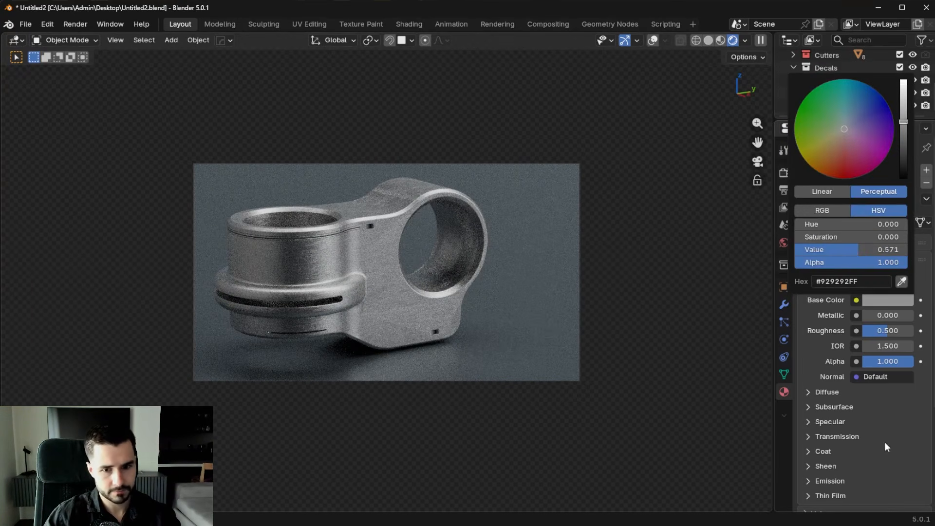
Inspect the gray plane's placement outside the camera view, then delete and restore it to compare the lighting in the camera view.
key(KP_0)
click(653, 40)
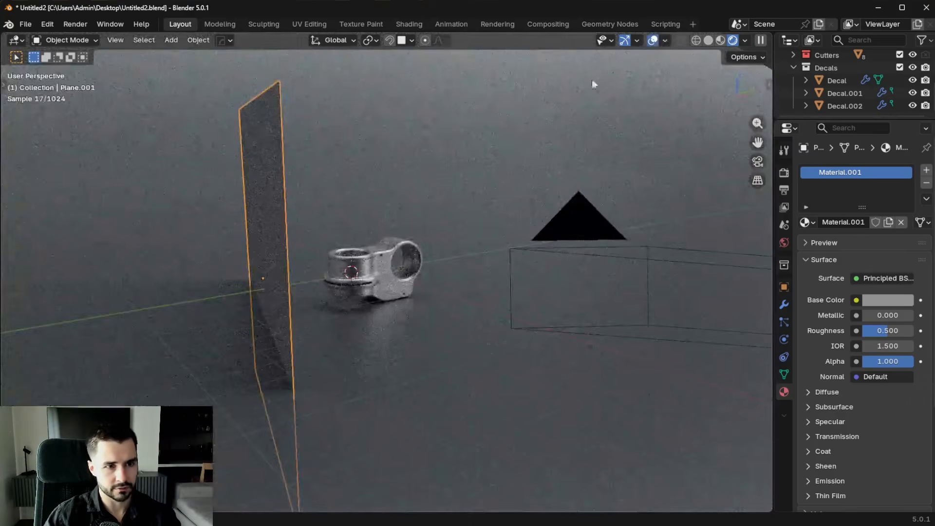
key(KP_1)
key(KP_0)
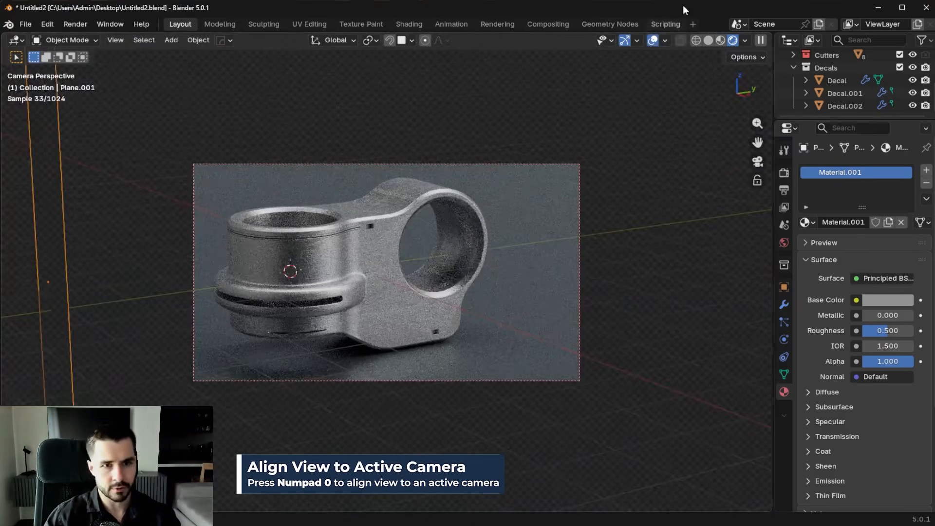
click(653, 40)
key(Delete)
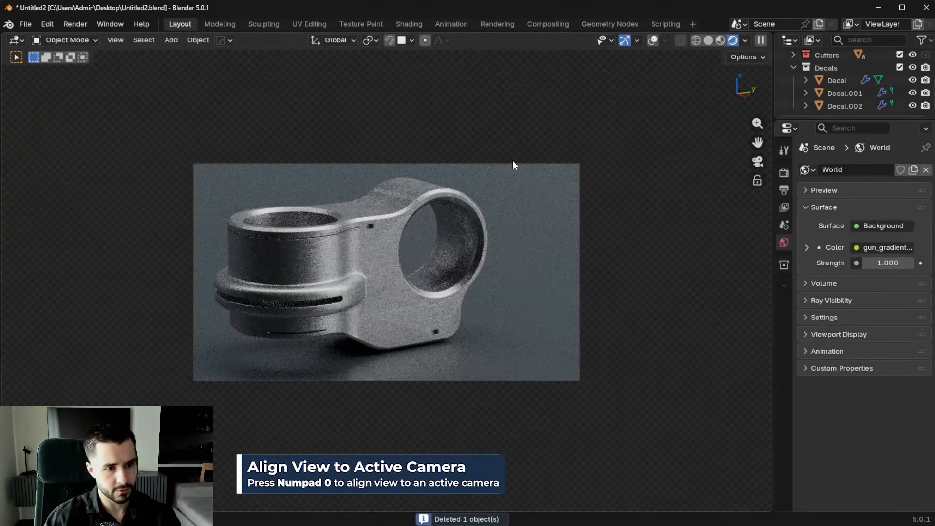
key(ctrl+z)
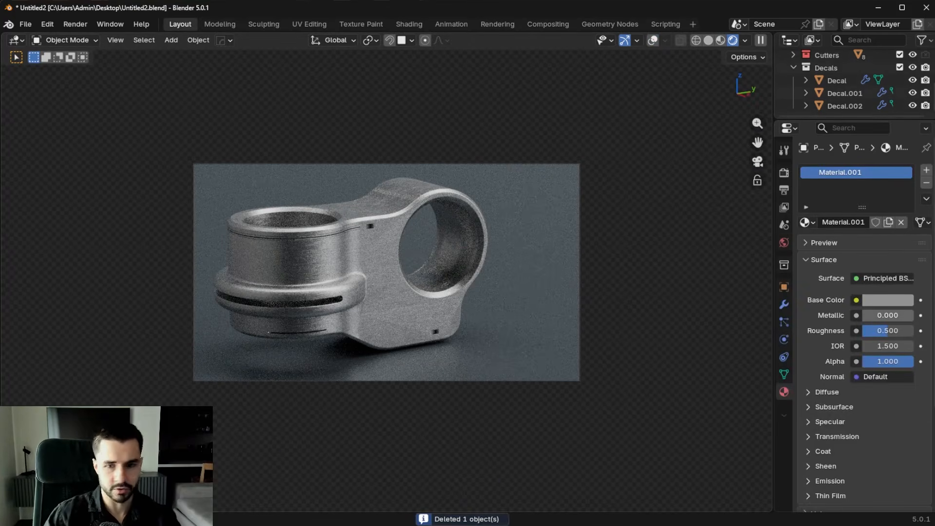
Save the Blender file and check the connector's metal surface up close in the camera view.
key(ctrl+s)
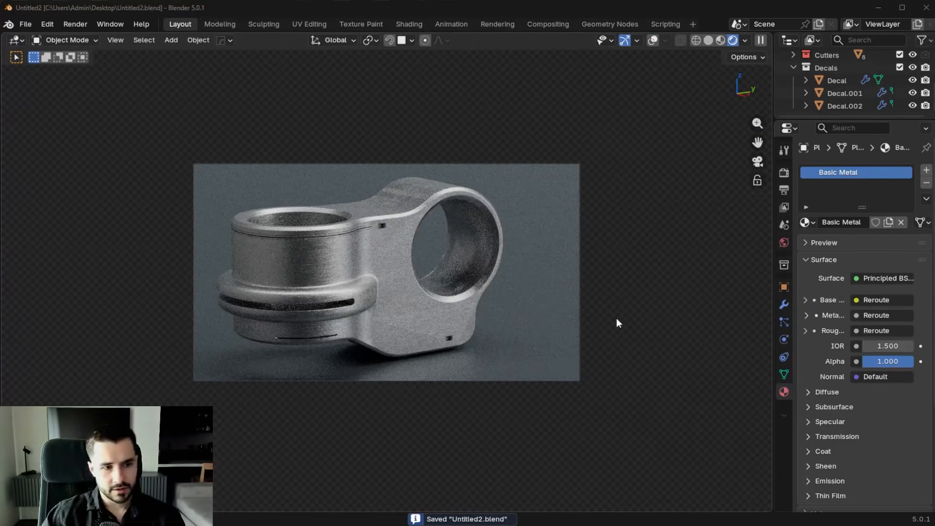
scroll(516, 275, up, 3)
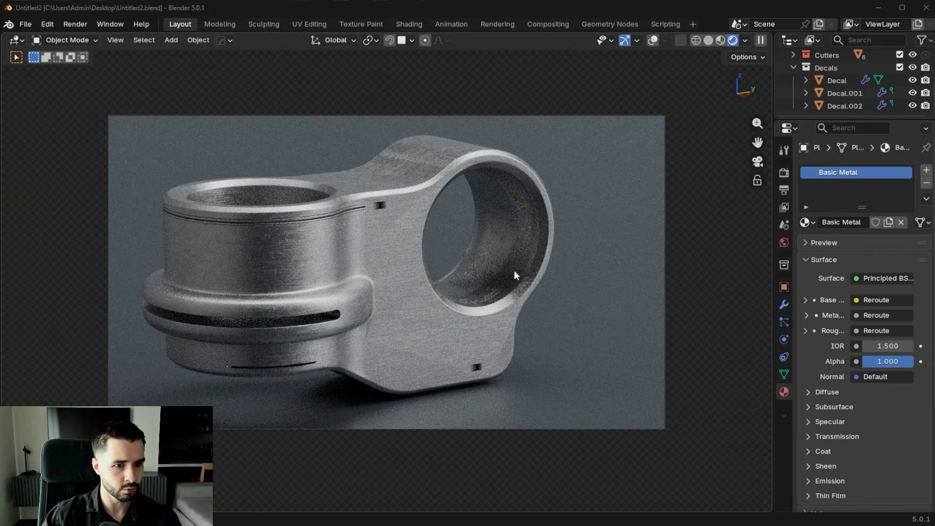
scroll(399, 285, down, 2)
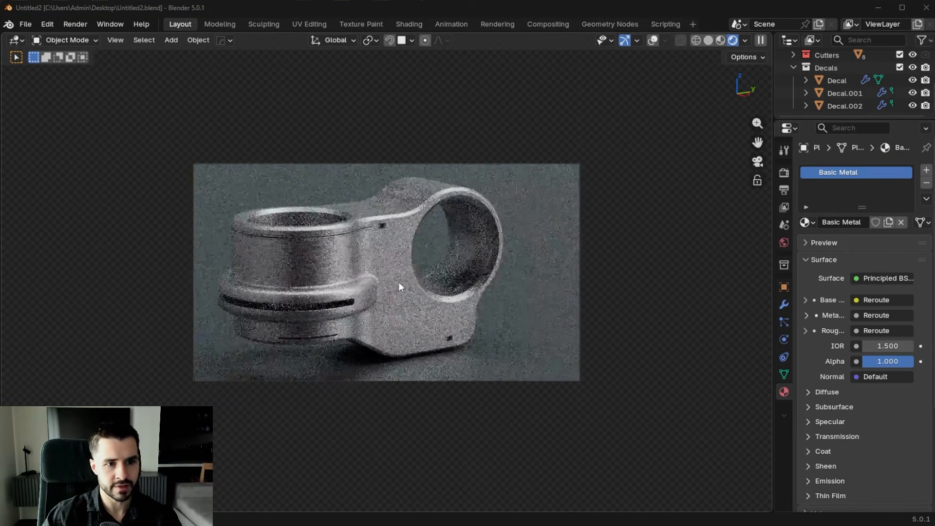